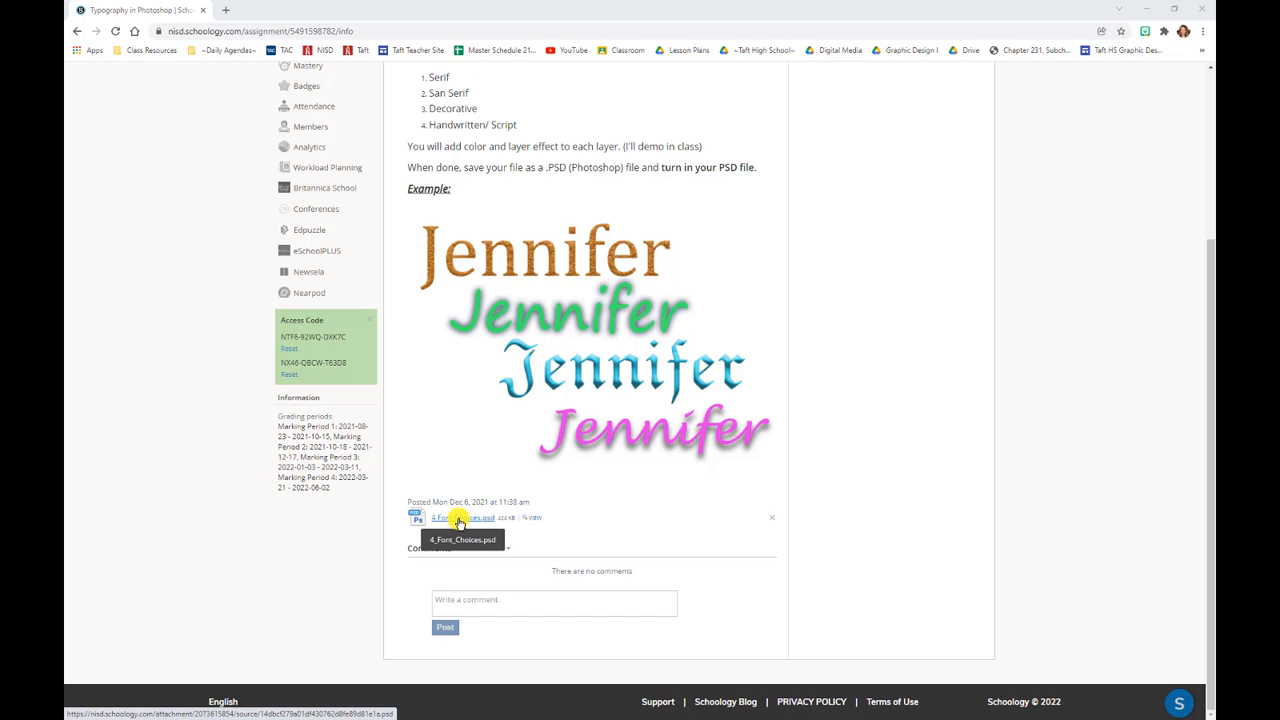
# Step: Download the attached 4_Font_Choices.psd file from the assignment page and open it in Photoshop
pyautogui.click(458, 519)
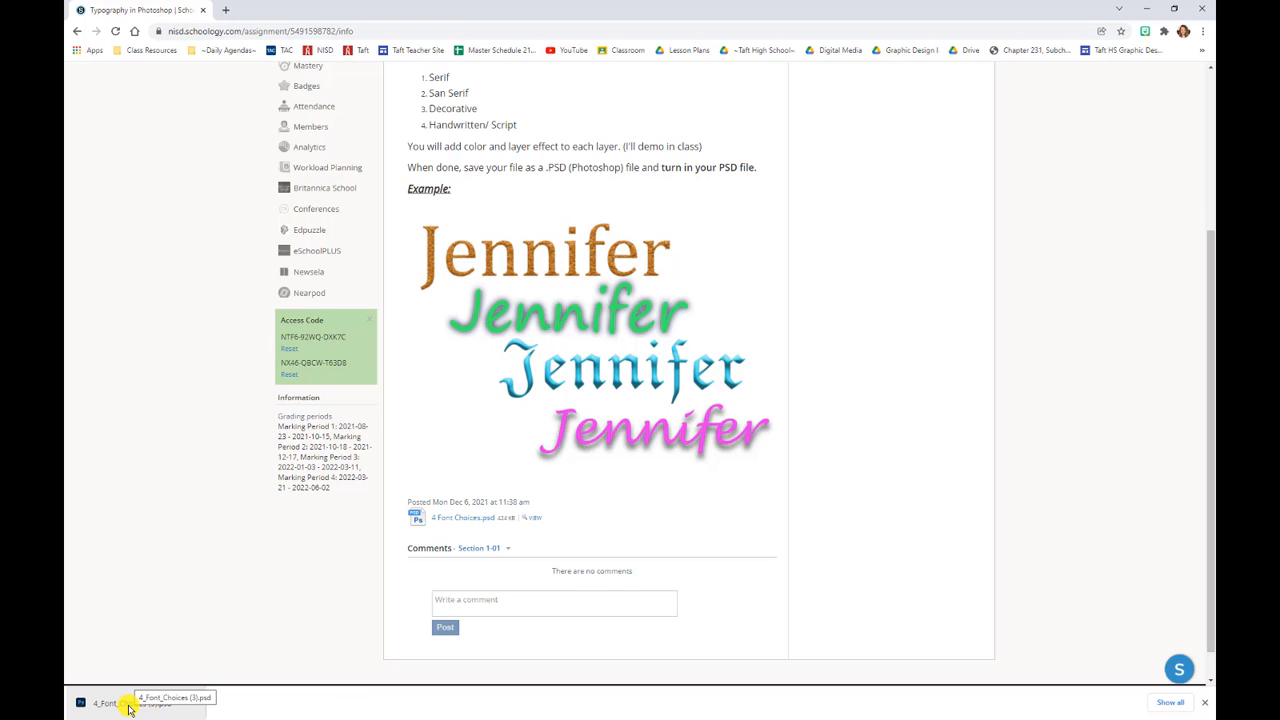
pyautogui.click(129, 707)
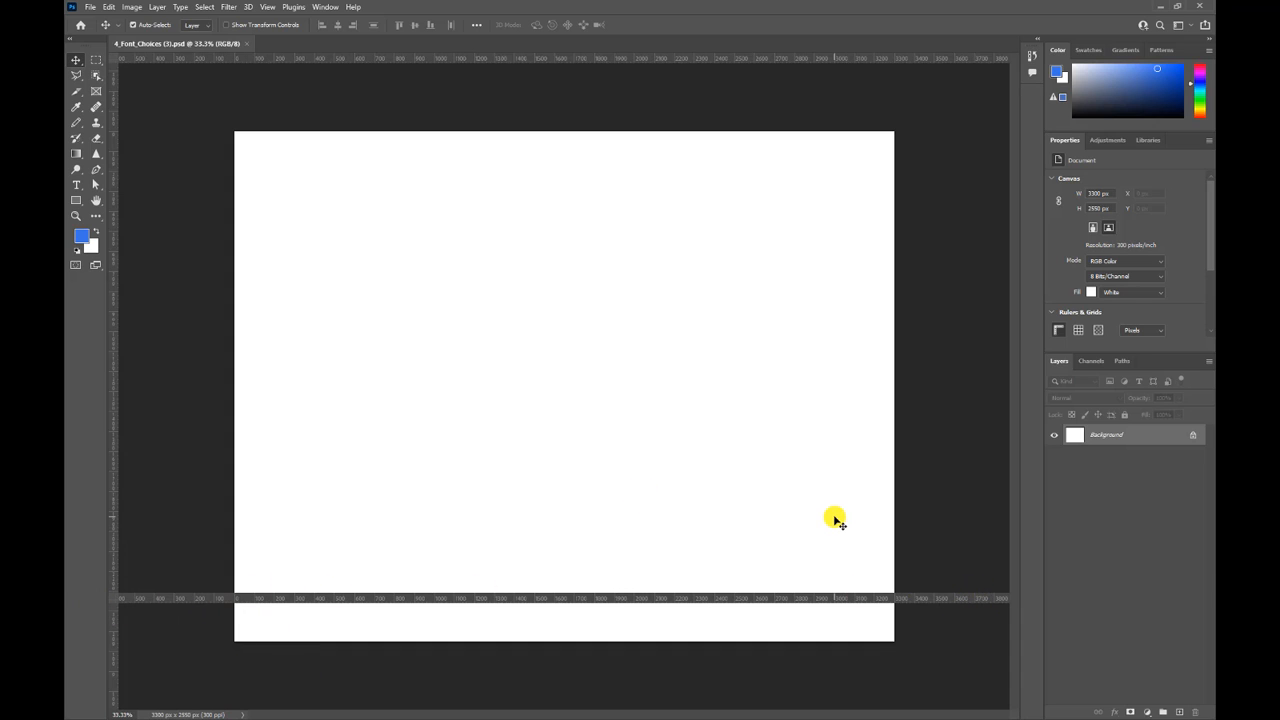
# Step: Restore the Photoshop window from full screen, then resize and reposition it so the whole canvas and all panels fit below the browser's address bar
pyautogui.click(1180, 7)
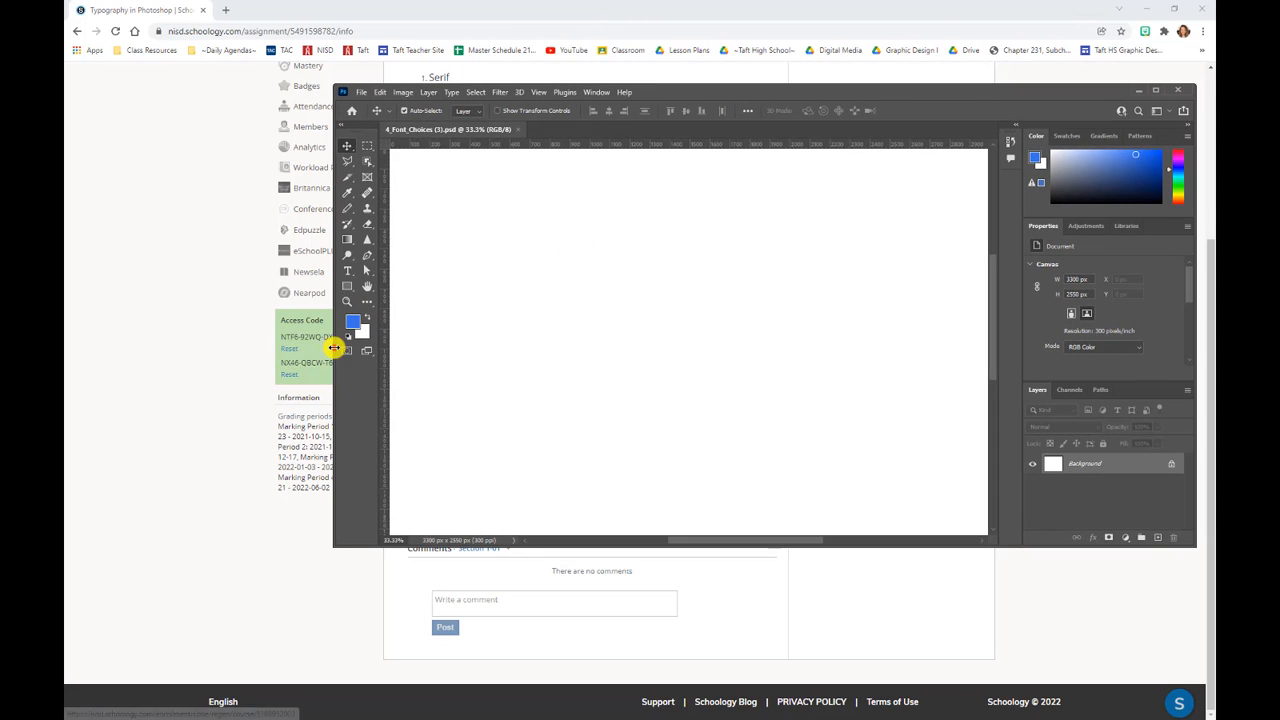
pyautogui.moveTo(334, 347); pyautogui.dragTo(67, 349)
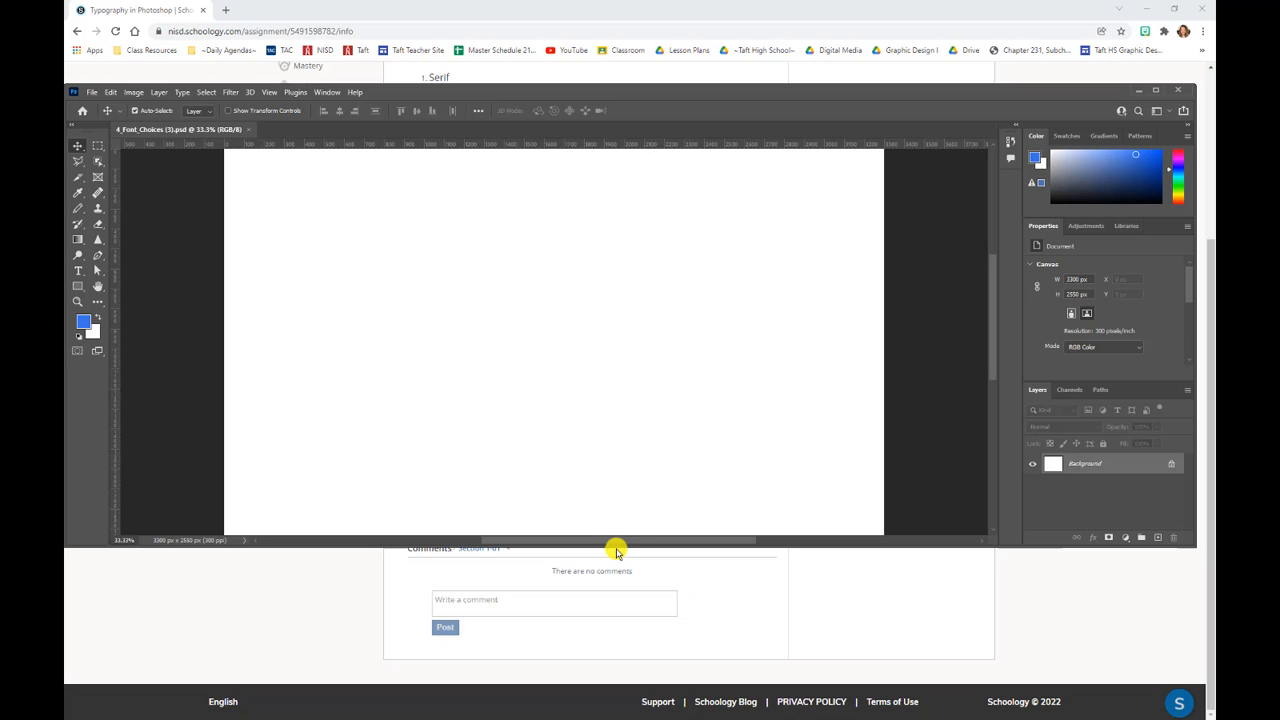
pyautogui.moveTo(614, 545); pyautogui.dragTo(651, 689)
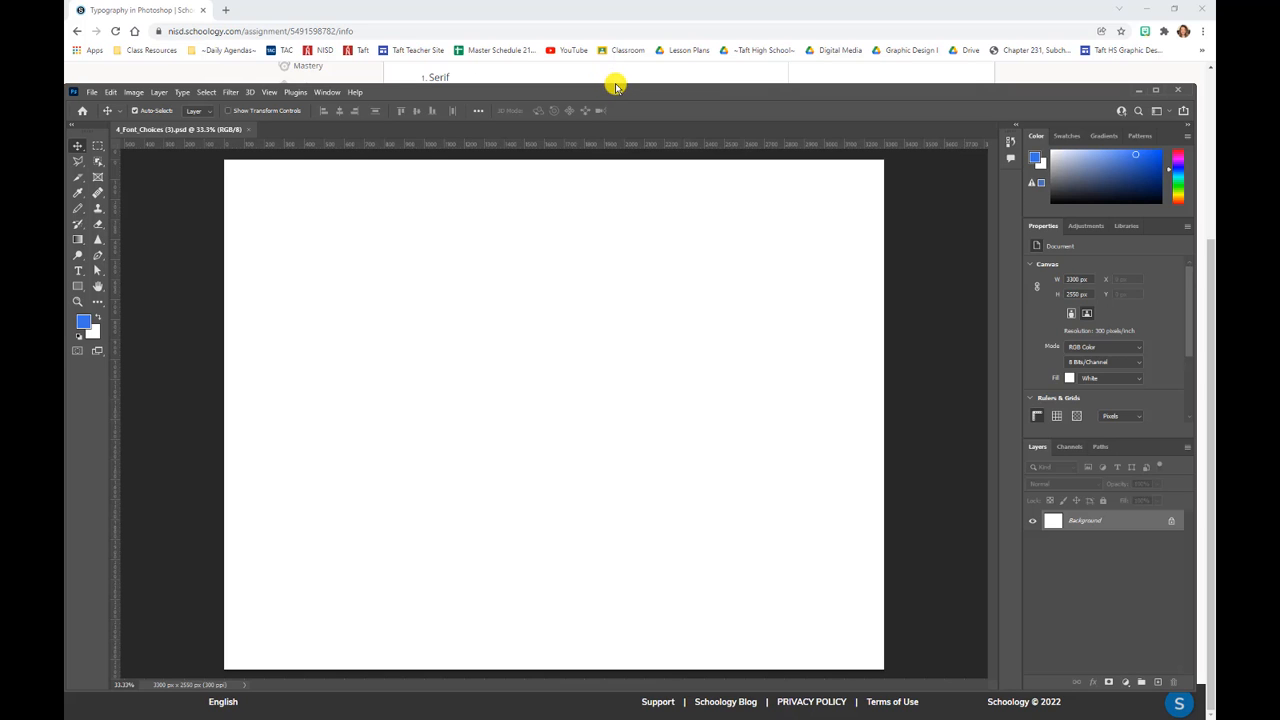
pyautogui.moveTo(650, 92); pyautogui.dragTo(646, 3)
pyautogui.click(1157, 6)
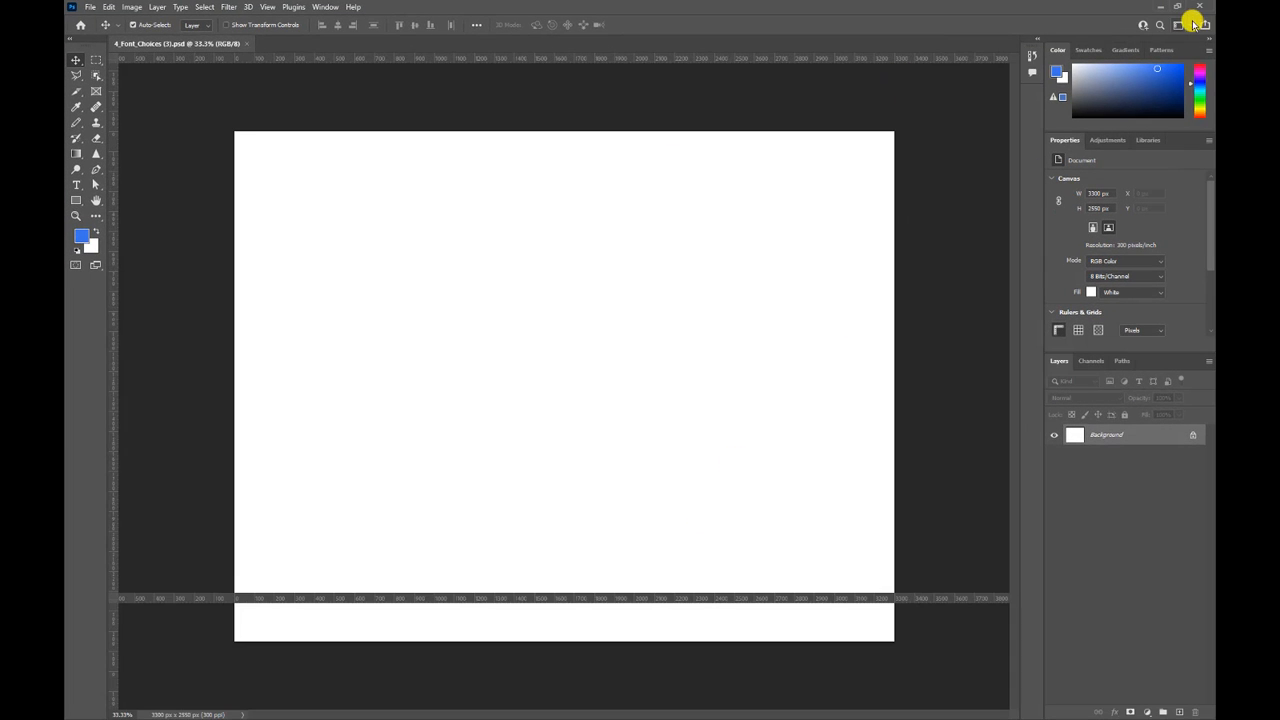
pyautogui.click(1182, 6)
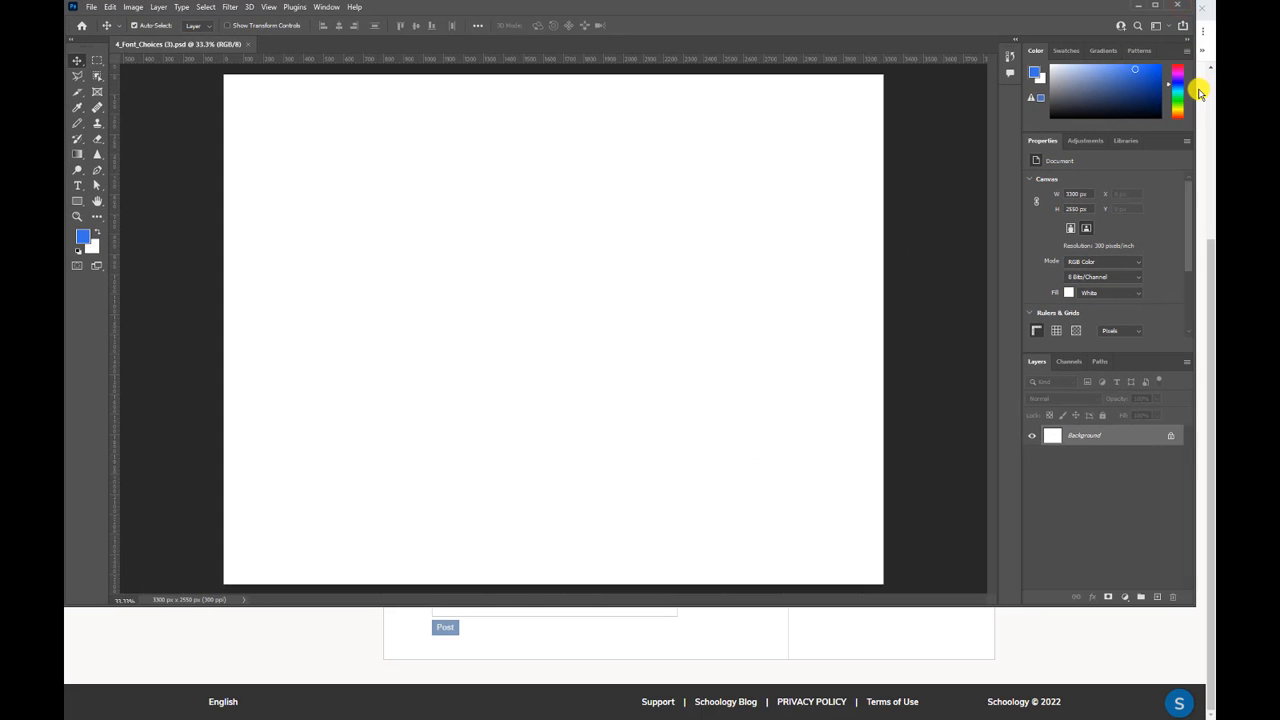
pyautogui.moveTo(1197, 97)
pyautogui.mouseDown()
pyautogui.moveTo(1215, 96)
pyautogui.moveTo(1191, 86)
pyautogui.moveTo(1211, 105)
pyautogui.mouseUp()
pyautogui.moveTo(768, 605); pyautogui.dragTo(802, 596)
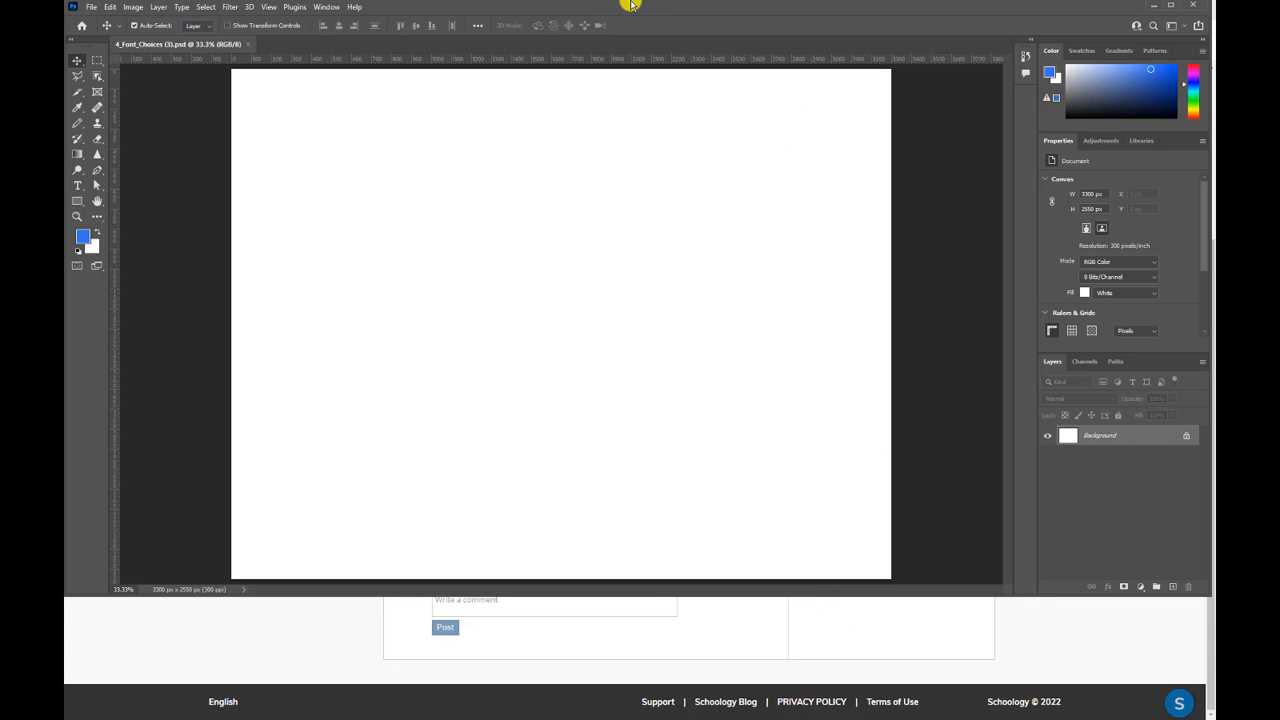
pyautogui.moveTo(630, 8); pyautogui.dragTo(632, 49)
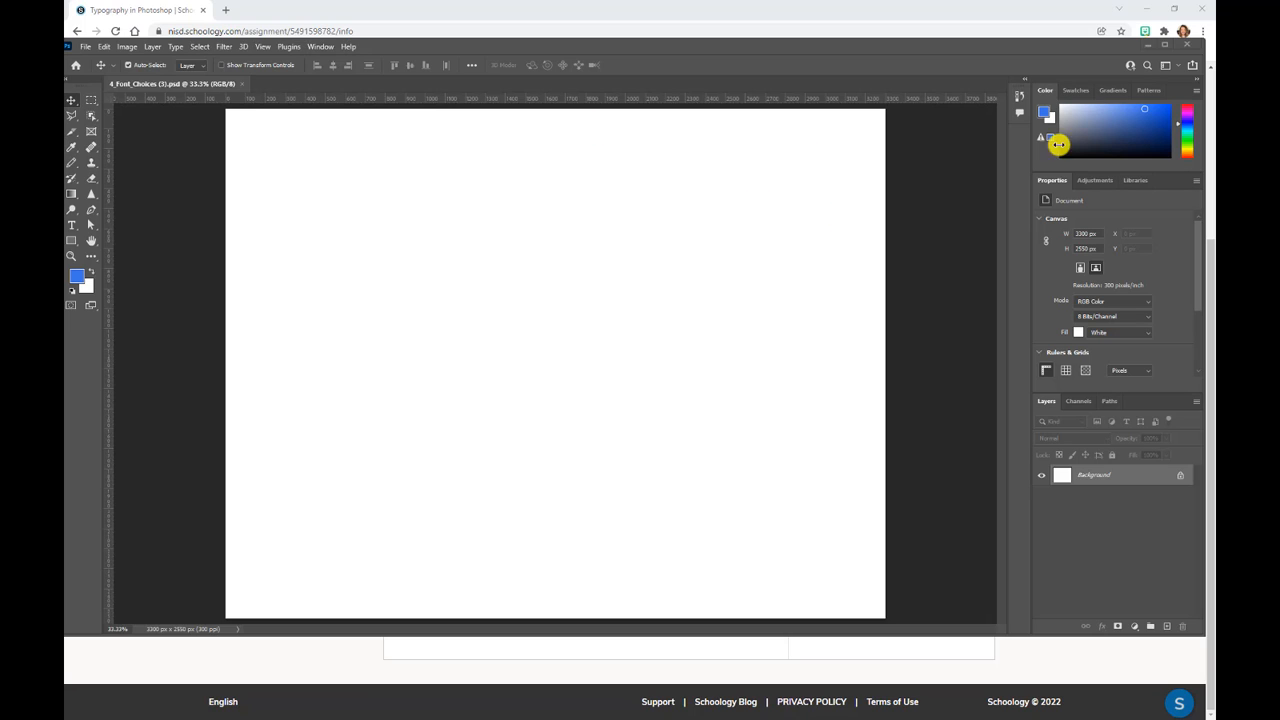
pyautogui.click(293, 48)
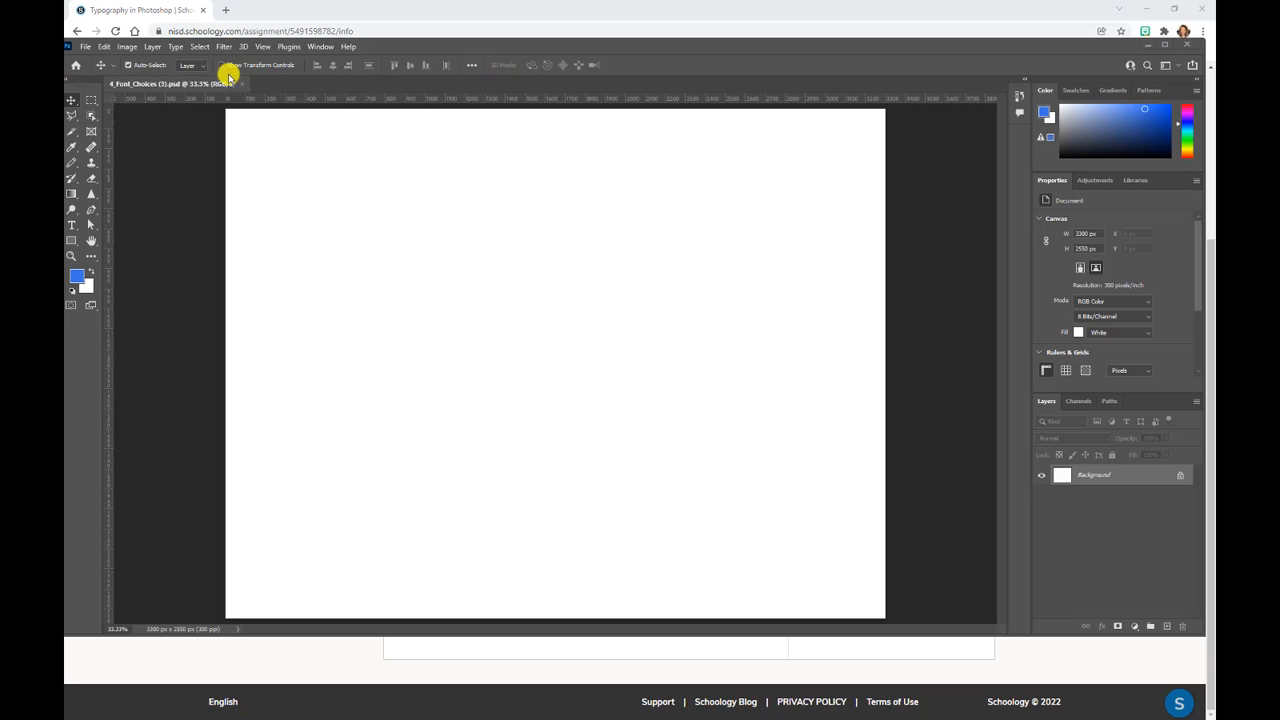
pyautogui.click(1109, 96)
pyautogui.click(1052, 397)
pyautogui.click(73, 228)
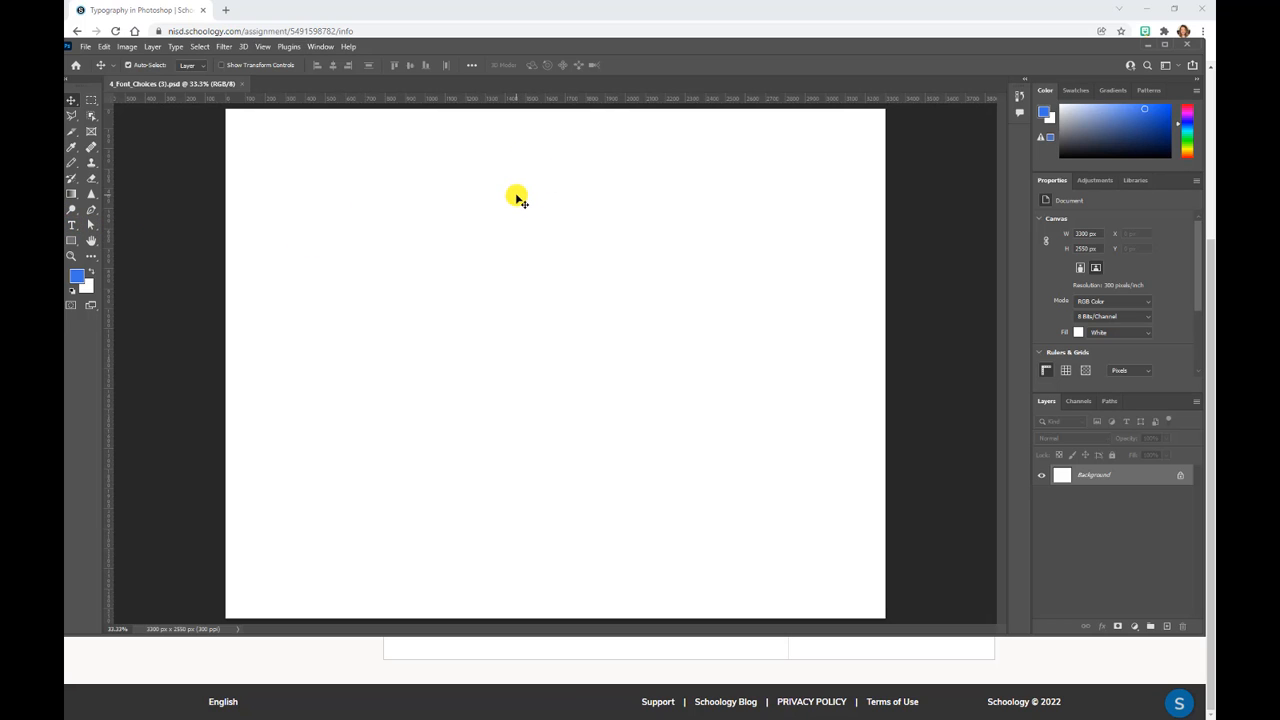
pyautogui.click(500, 232)
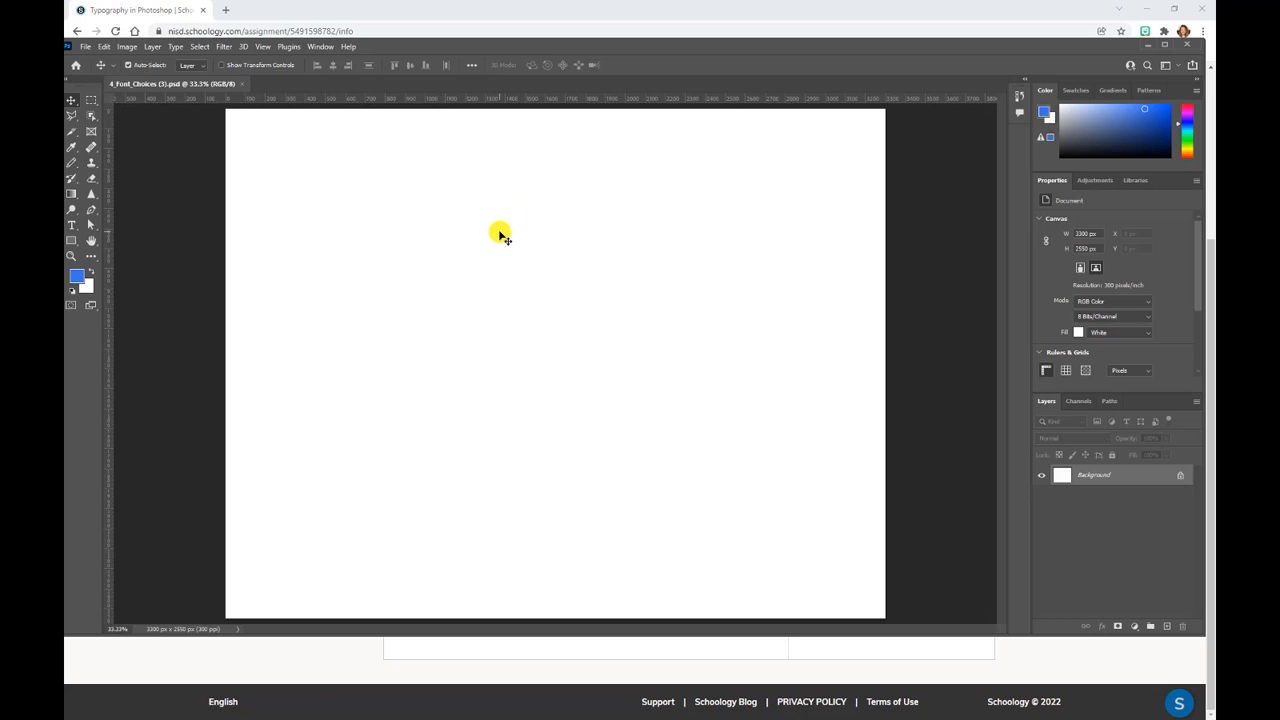
# Step: Add a text layer with the first name in blue 100 pt Cambria near the canvas's upper edge and commit it
pyautogui.click(72, 226)
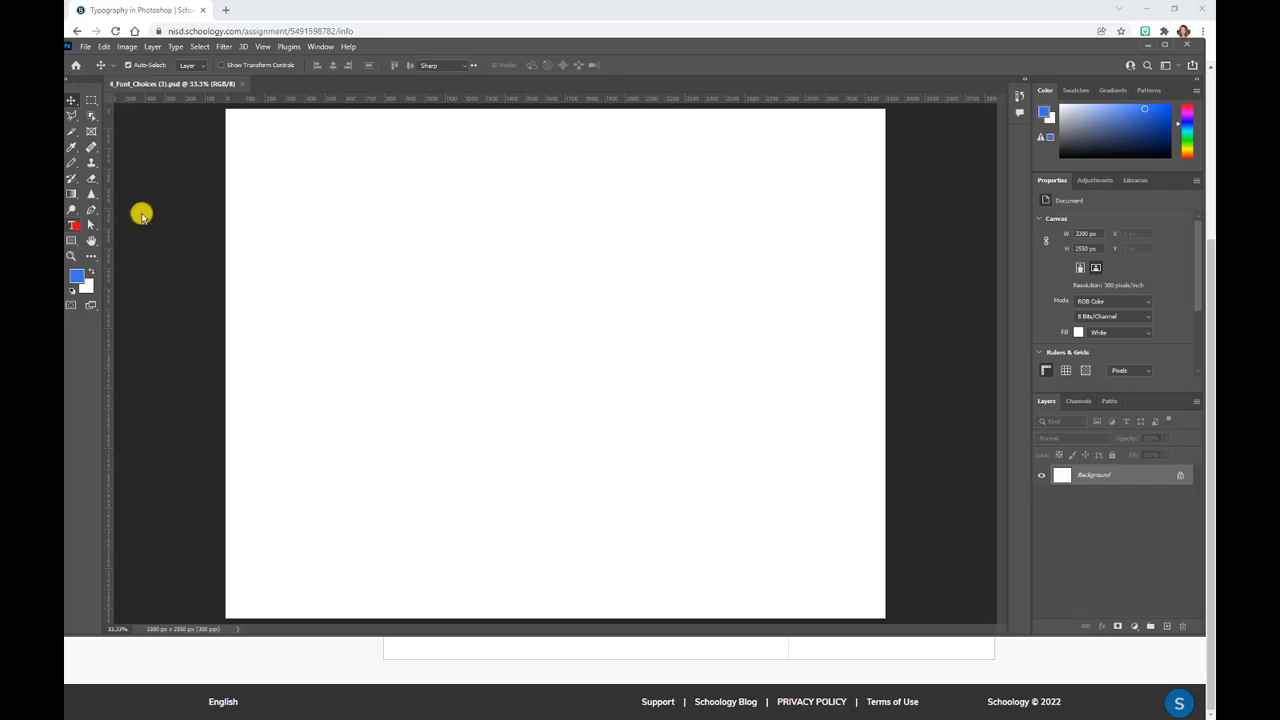
pyautogui.click(508, 209)
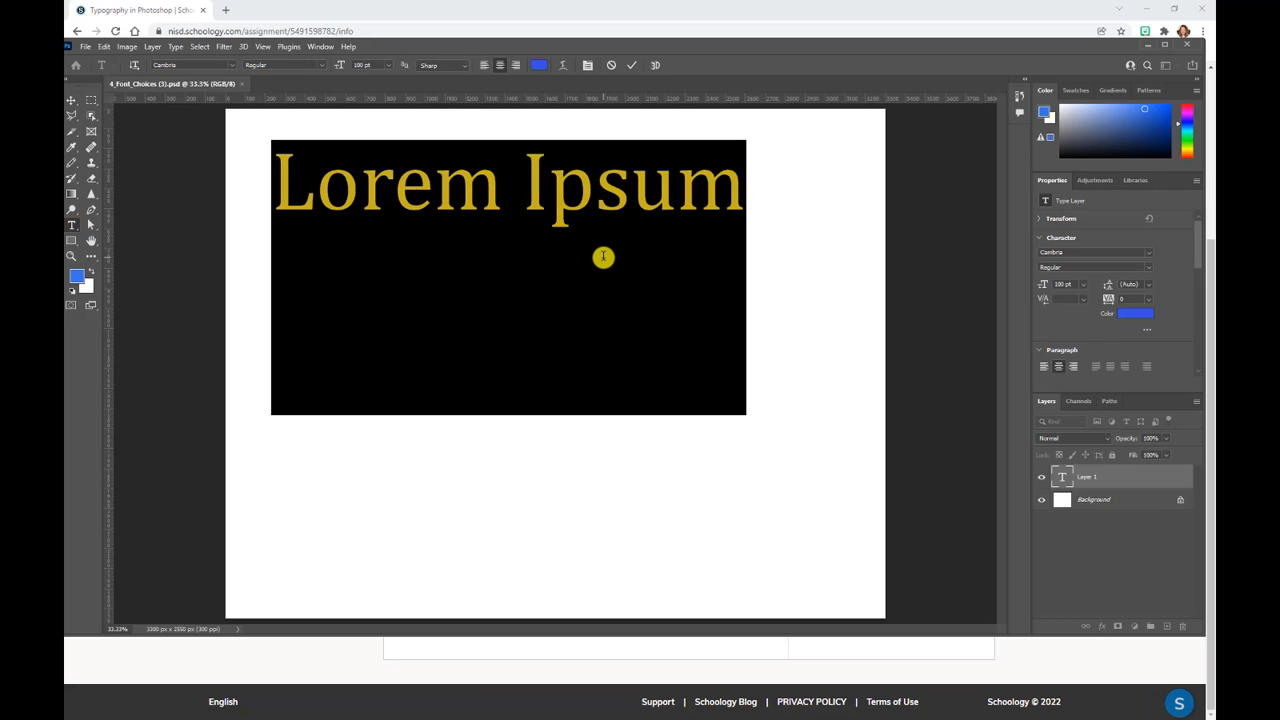
pyautogui.write('Jennifer')
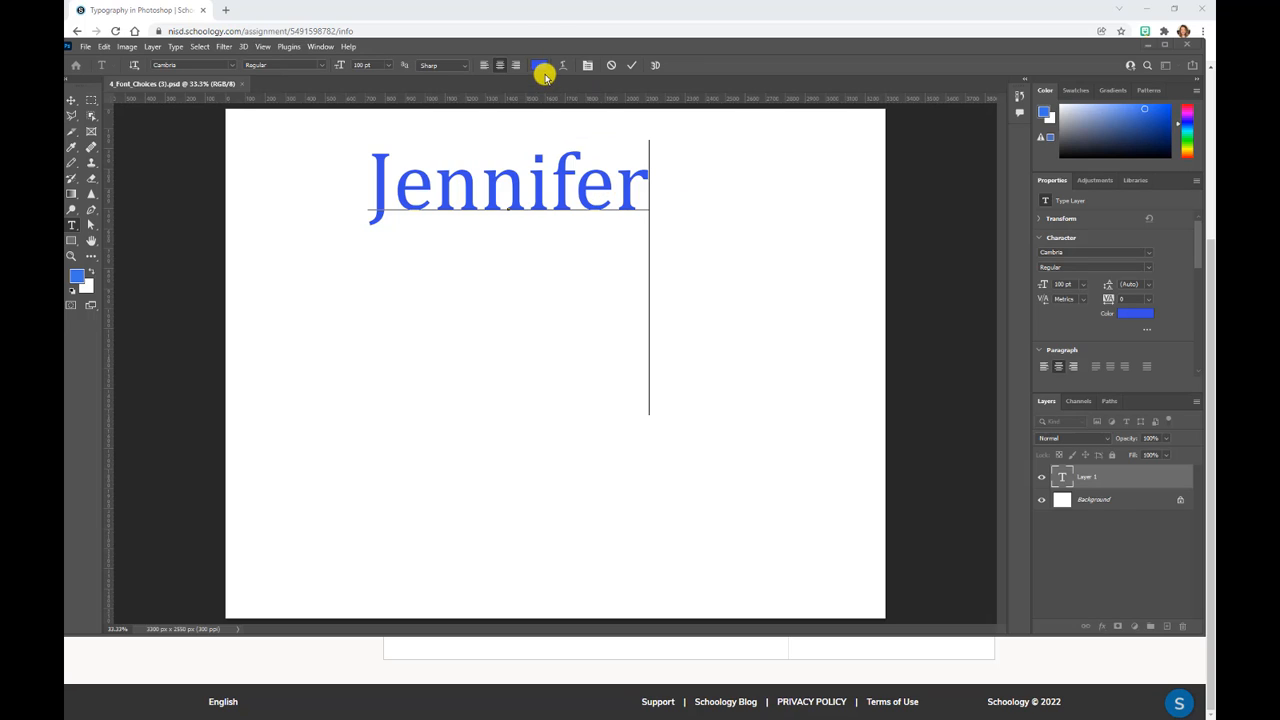
pyautogui.click(634, 67)
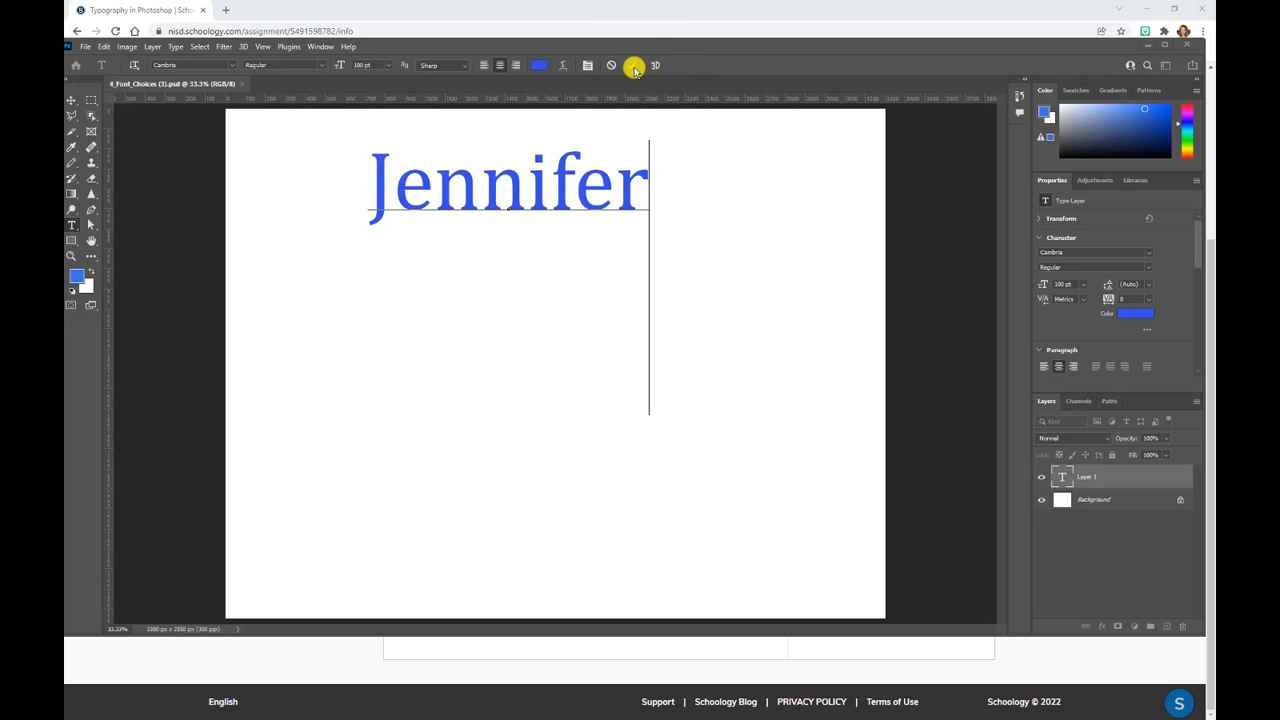
pyautogui.click(634, 67)
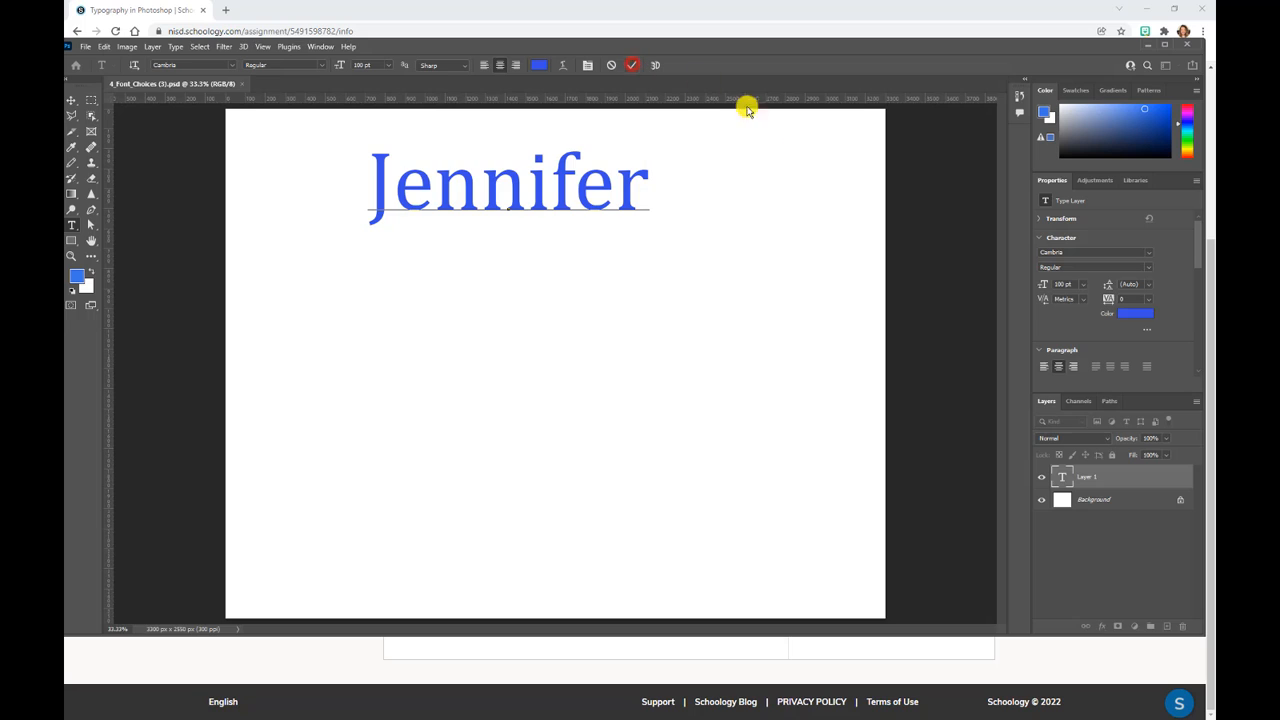
pyautogui.click(638, 67)
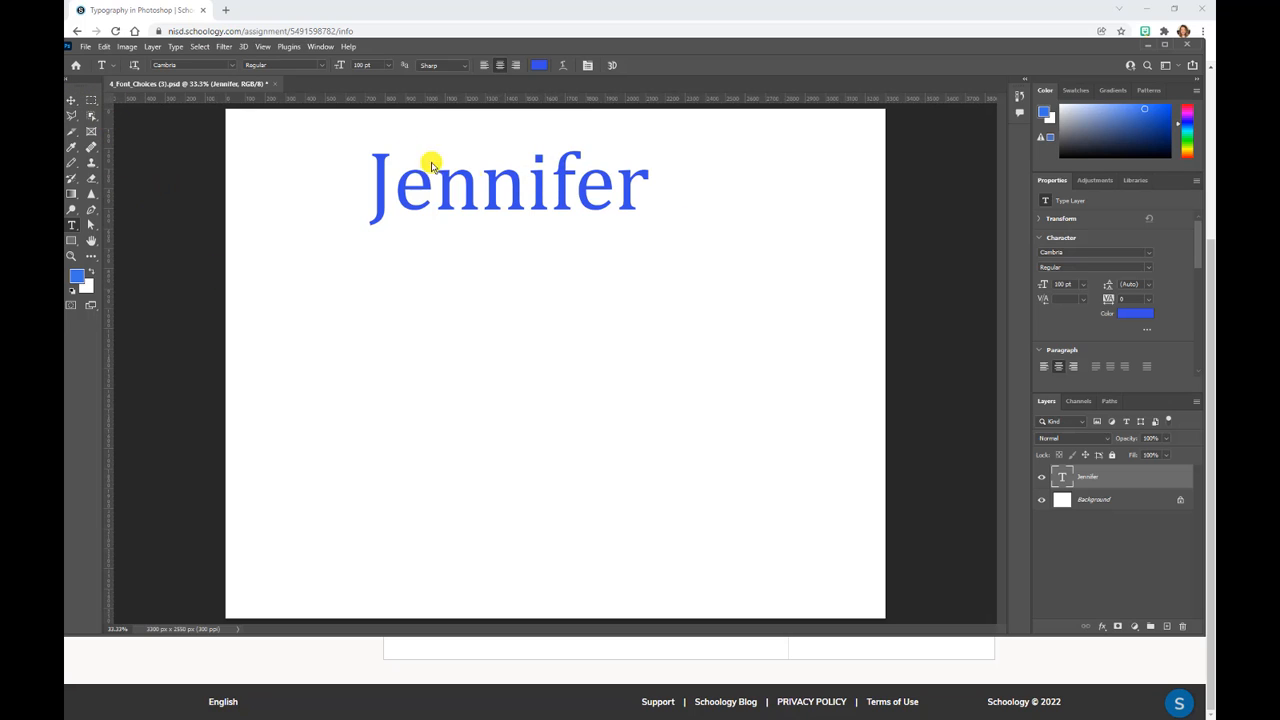
# Step: Move the name text layer toward the upper-left area of the canvas
pyautogui.click(69, 104)
pyautogui.click(72, 106)
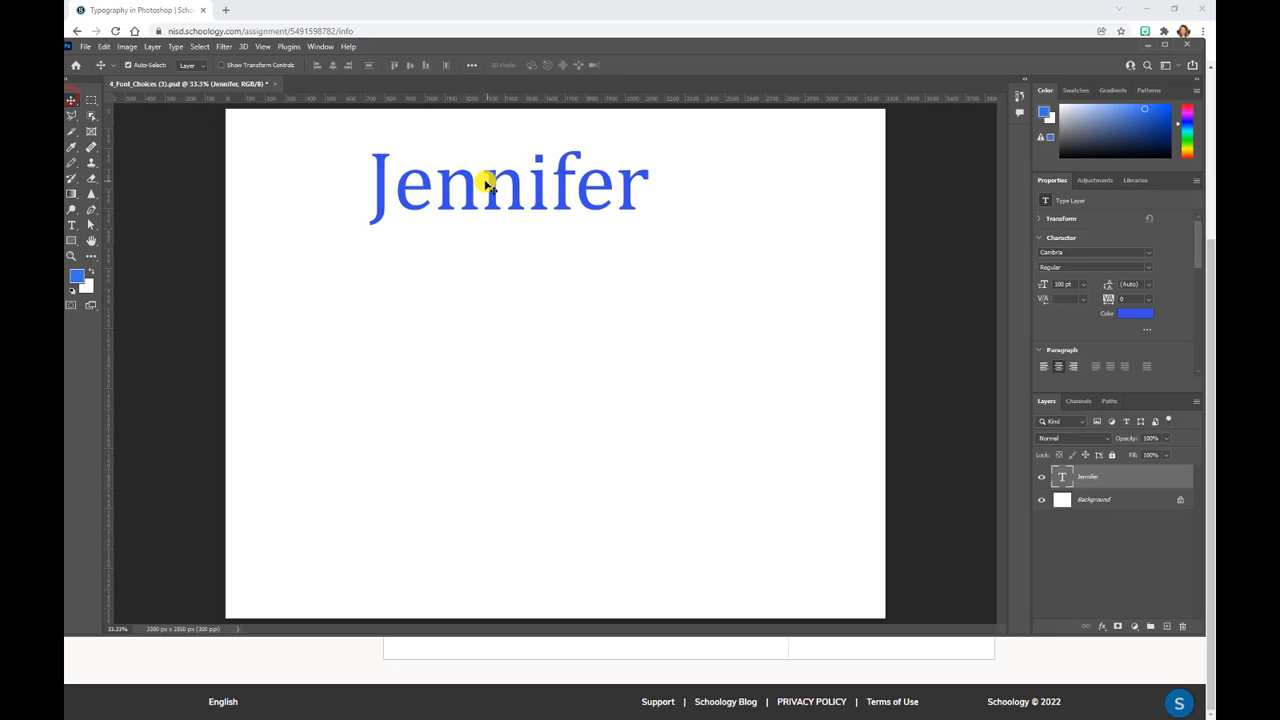
pyautogui.moveTo(485, 180); pyautogui.dragTo(422, 240)
pyautogui.moveTo(400, 217); pyautogui.dragTo(395, 204)
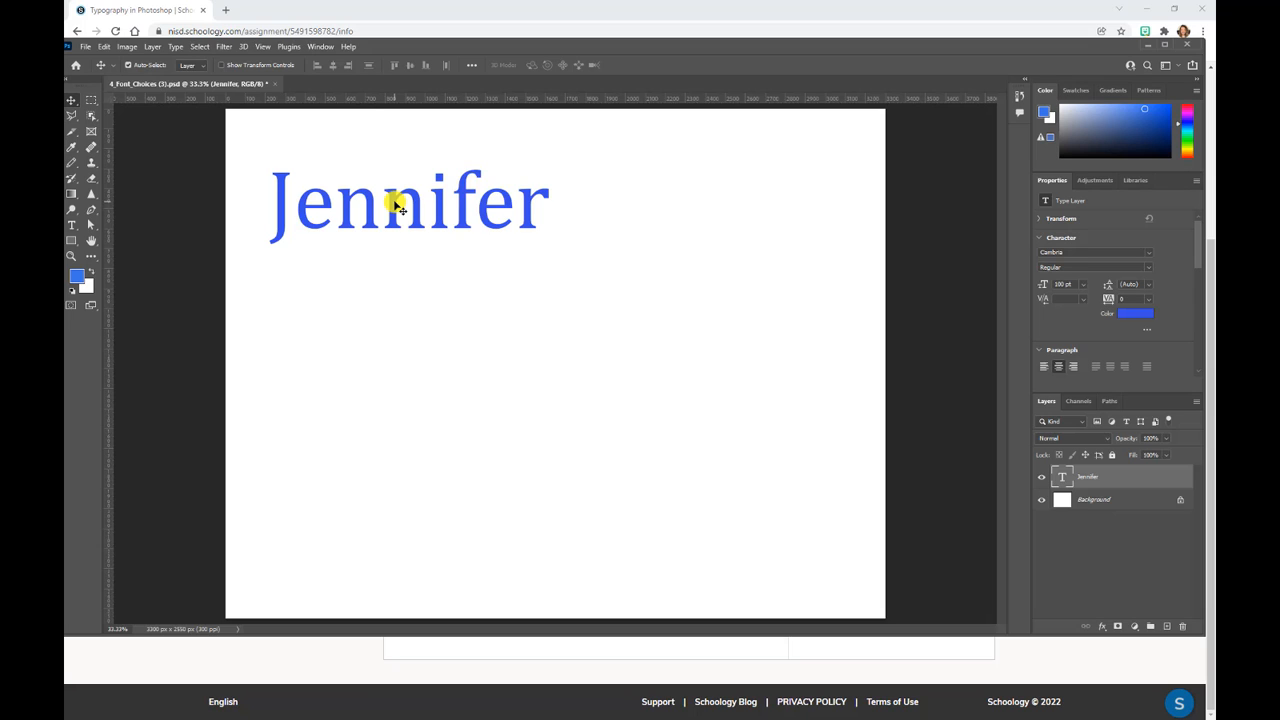
# Step: Scale the name text proportionally to about 173% with Free Transform, place it near the canvas's upper-left corner and apply the transform
pyautogui.click(104, 47)
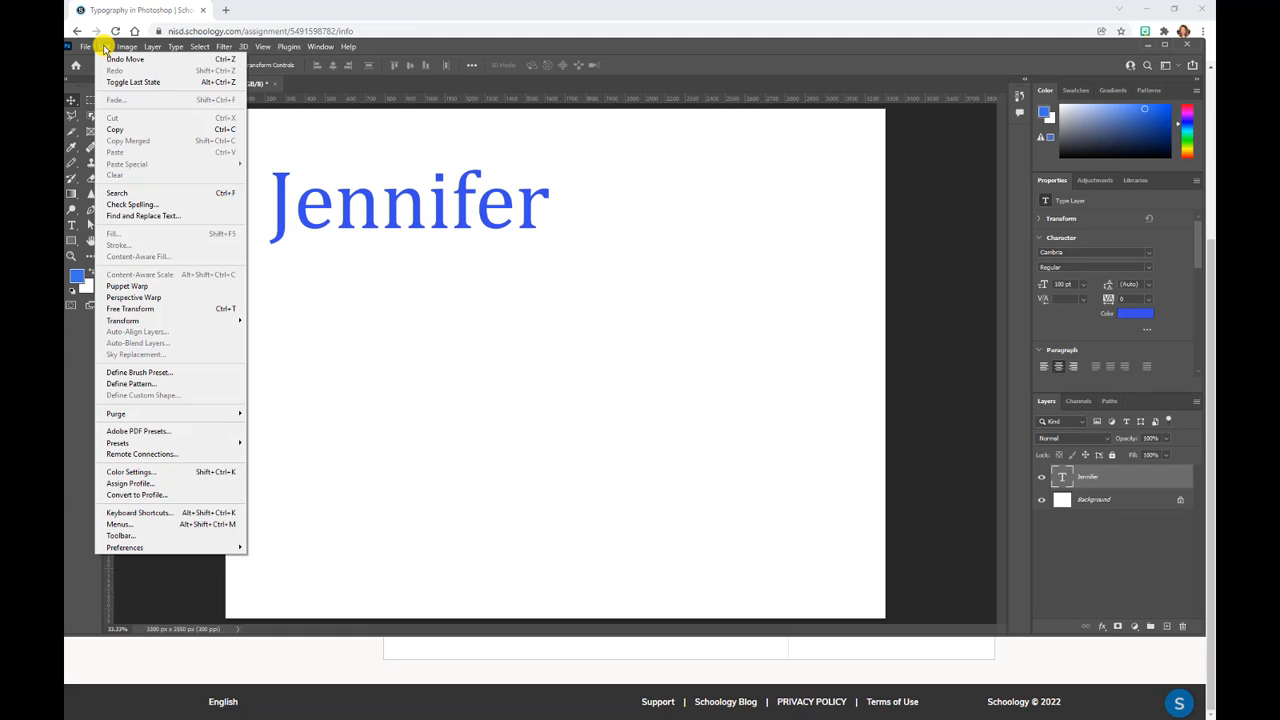
pyautogui.click(179, 309)
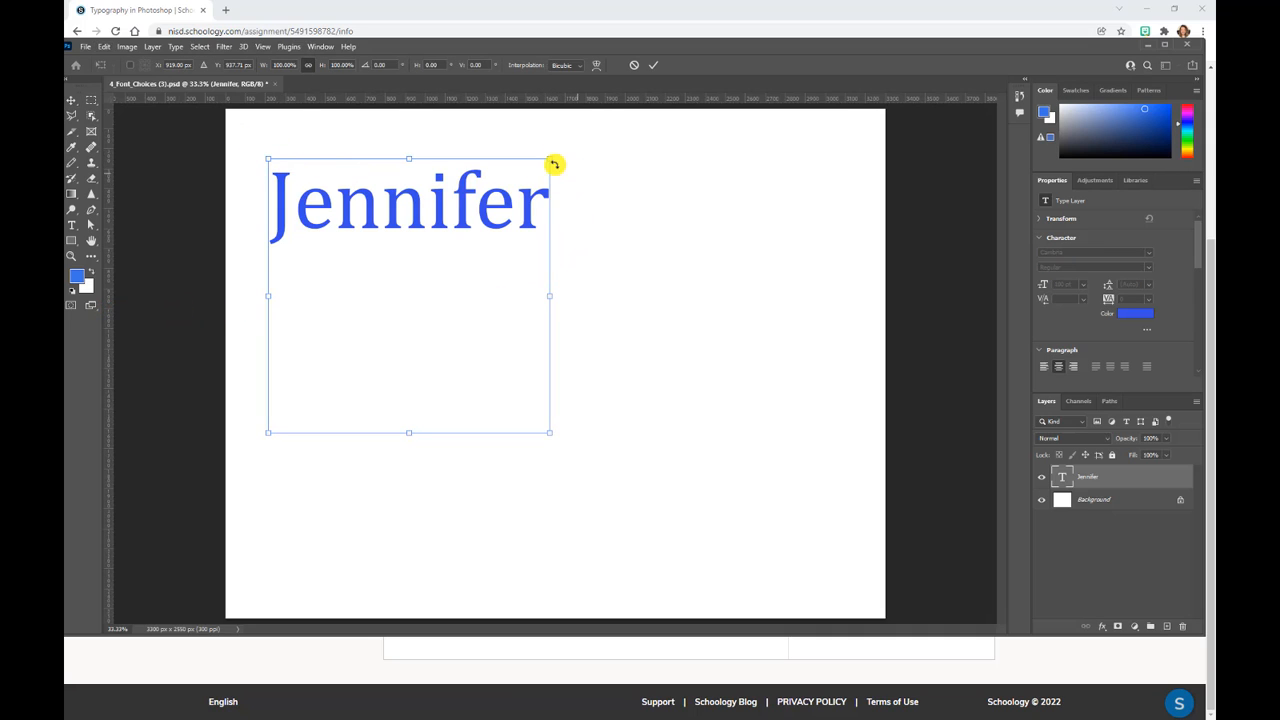
pyautogui.moveTo(551, 433); pyautogui.dragTo(811, 583)
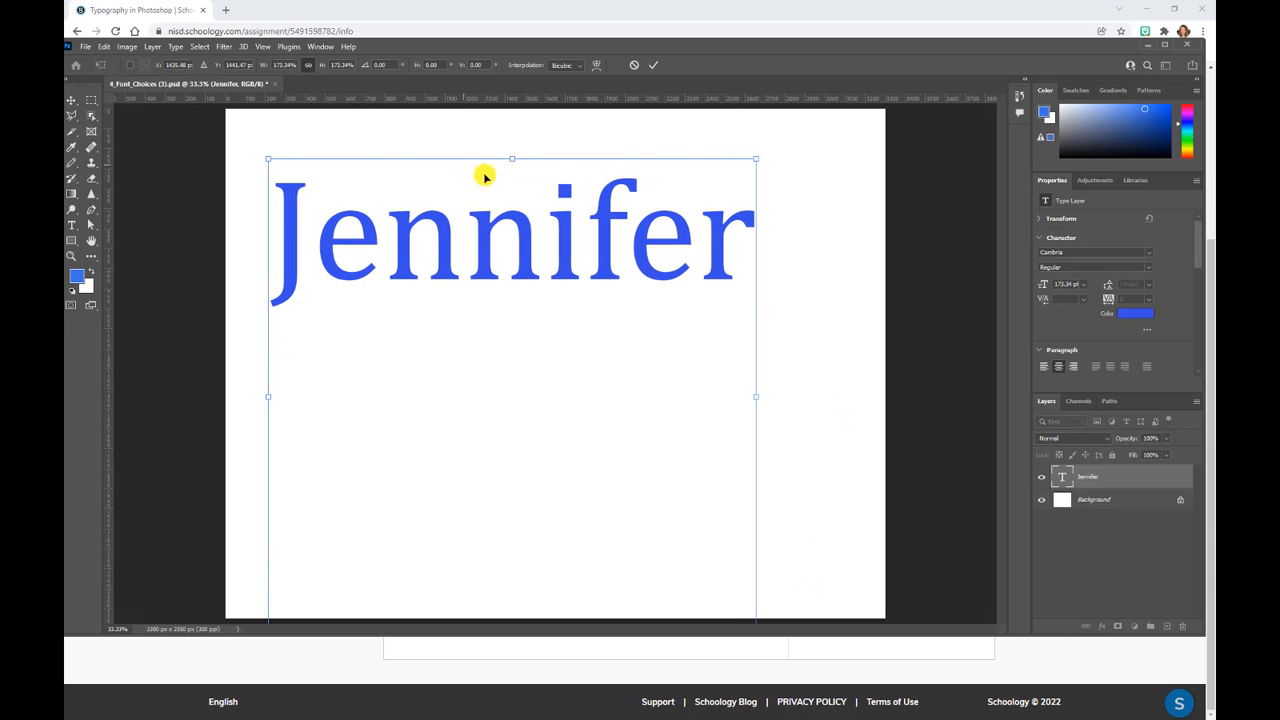
pyautogui.moveTo(486, 243); pyautogui.dragTo(463, 195)
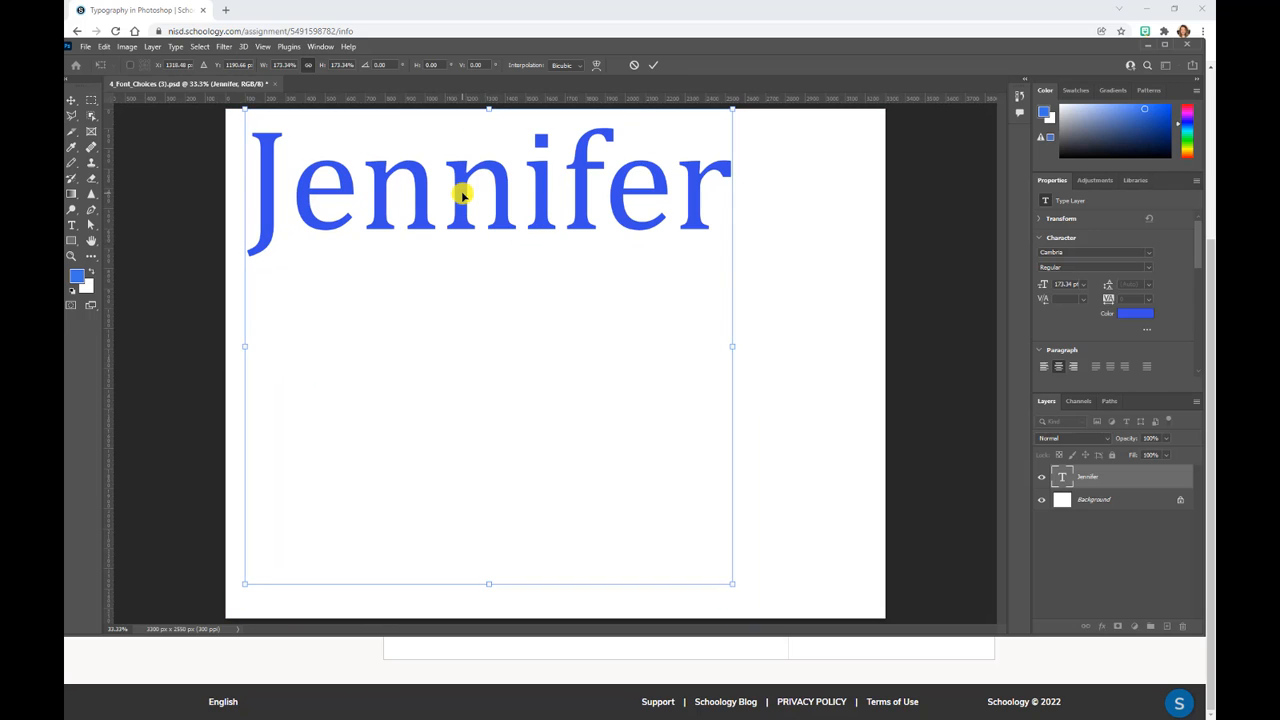
pyautogui.click(656, 66)
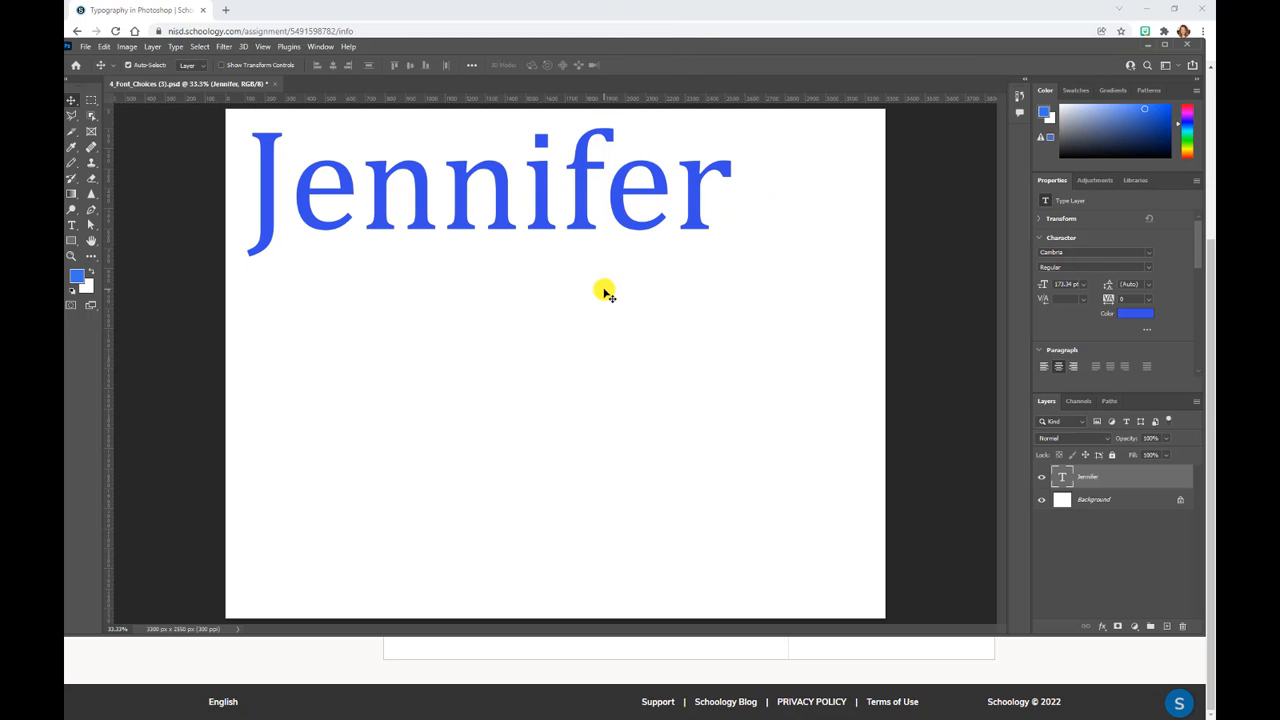
pyautogui.scroll(-1, 608, 291)
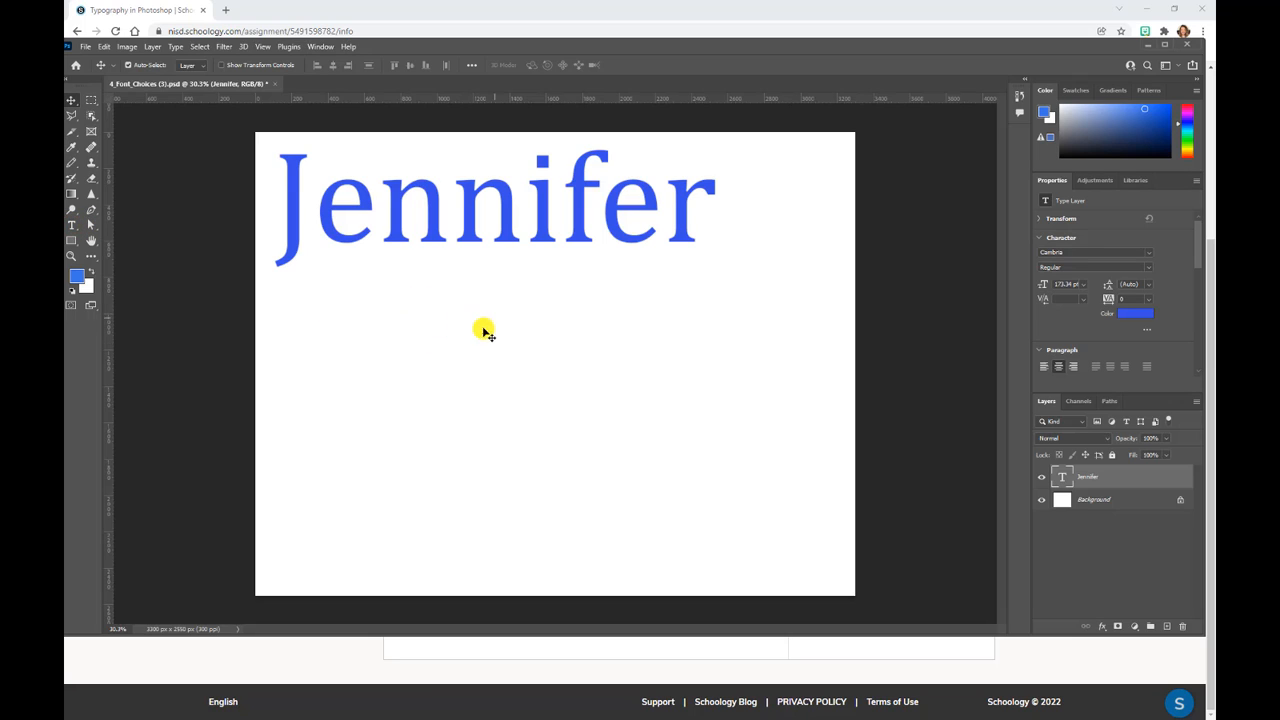
pyautogui.click(72, 224)
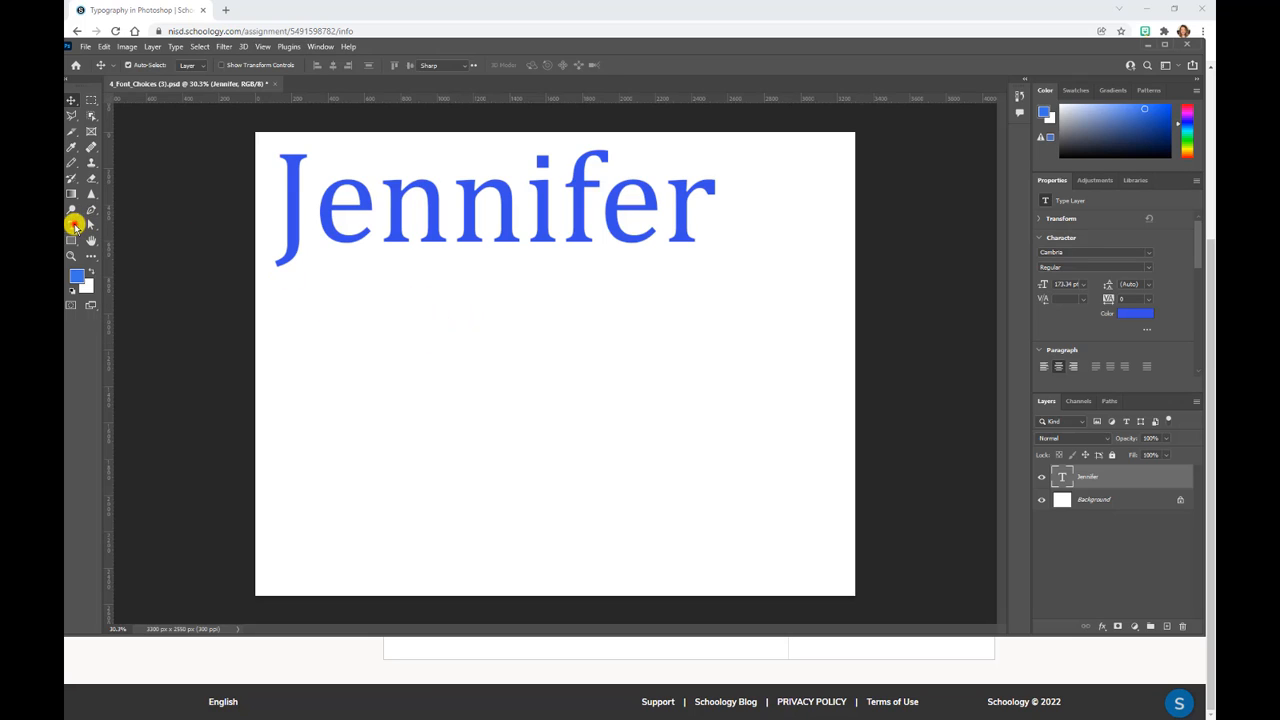
pyautogui.click(437, 337)
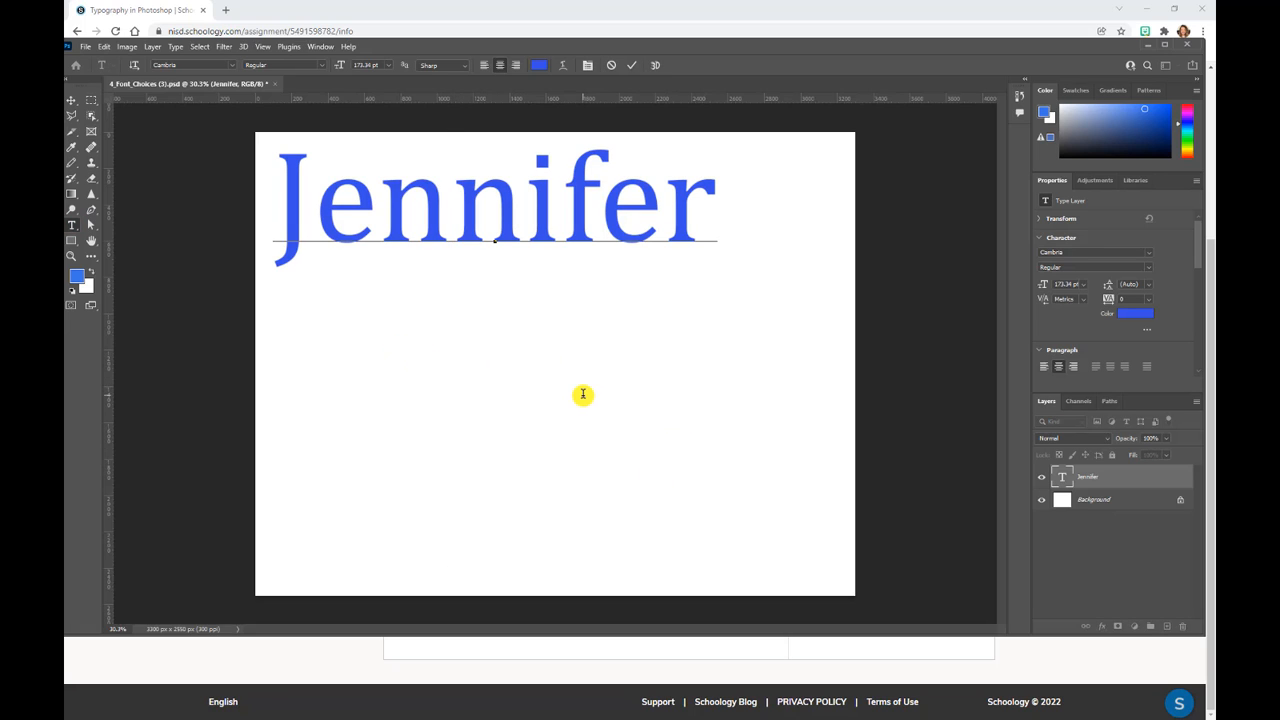
pyautogui.write('Je')
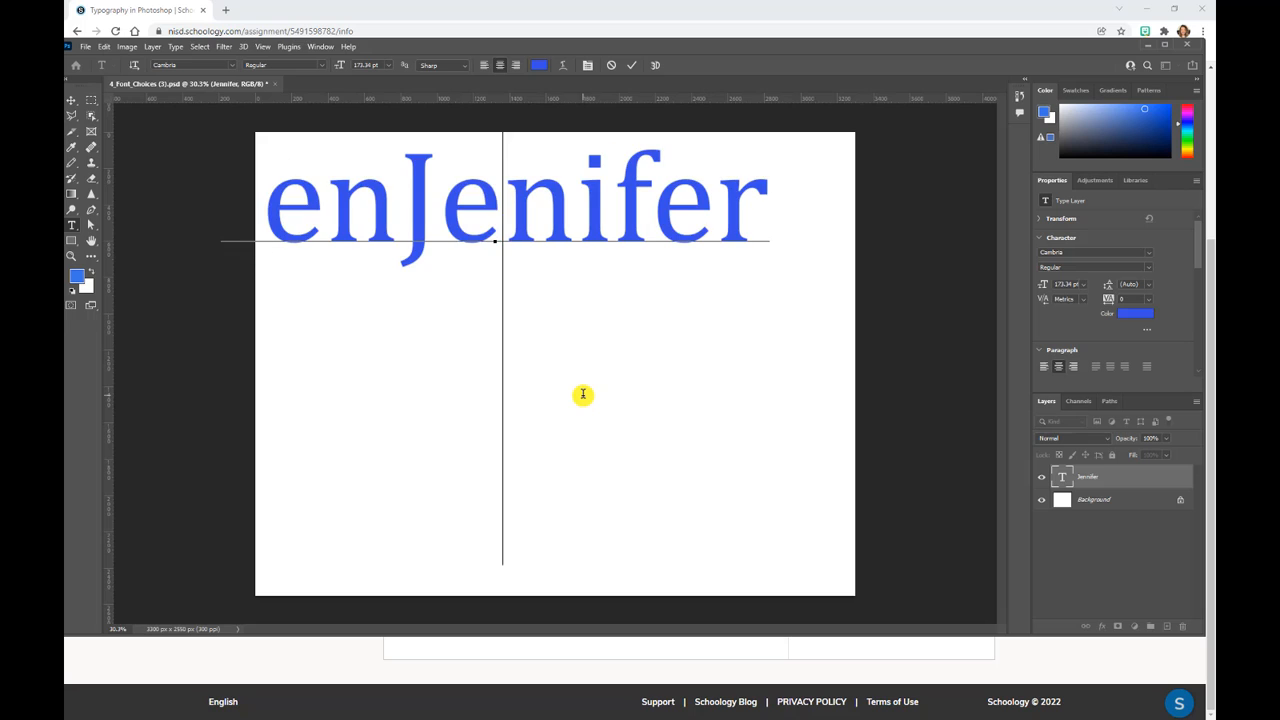
pyautogui.press('BackSpace')
pyautogui.press('BackSpace')
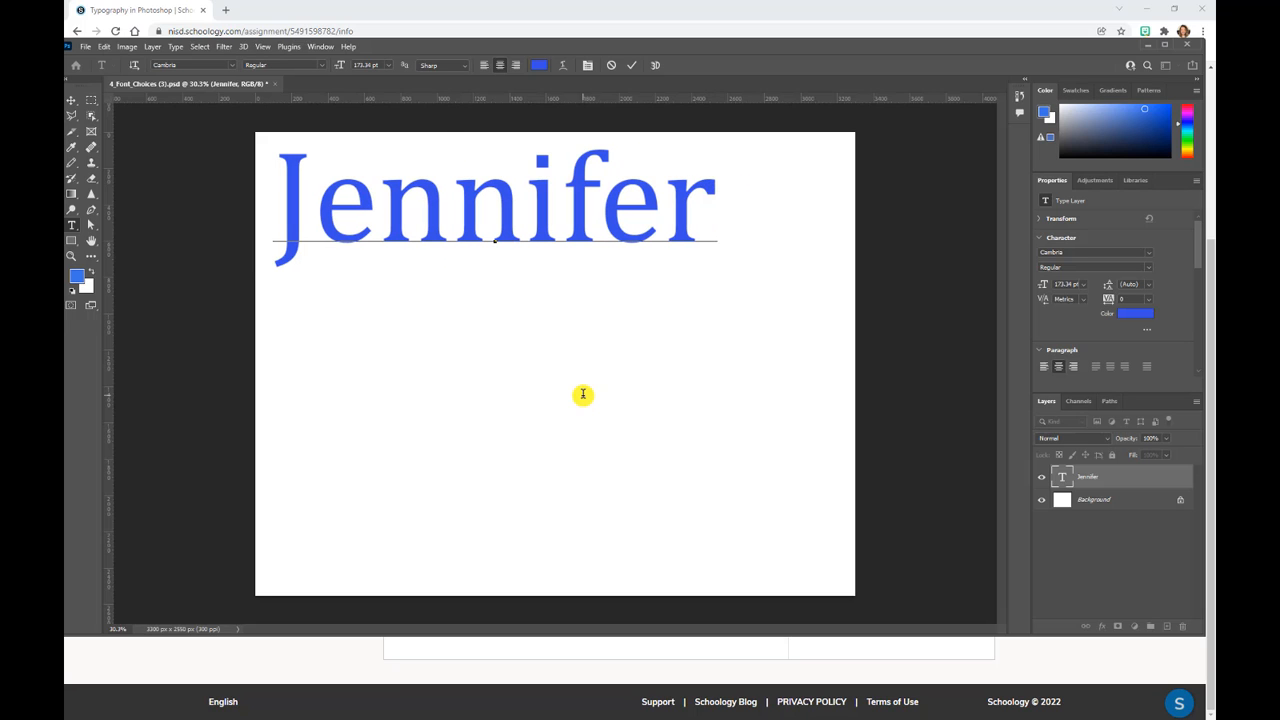
pyautogui.click(630, 65)
pyautogui.click(331, 428)
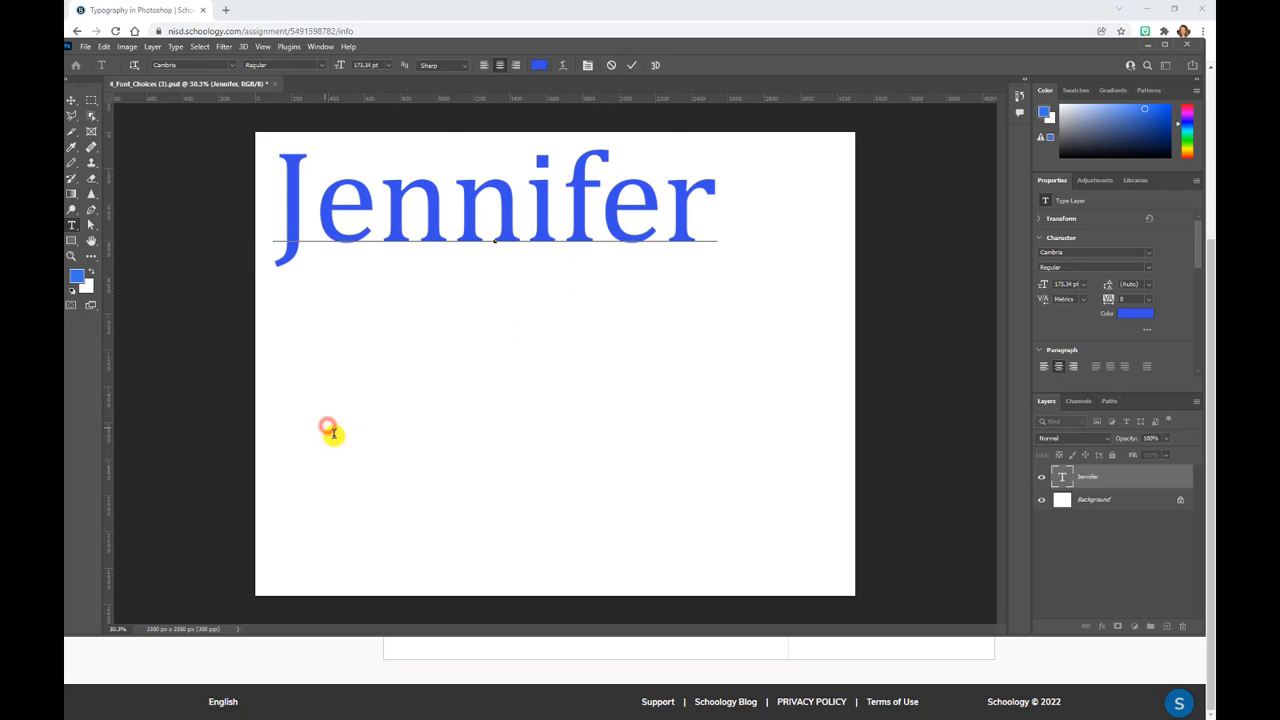
pyautogui.click(636, 66)
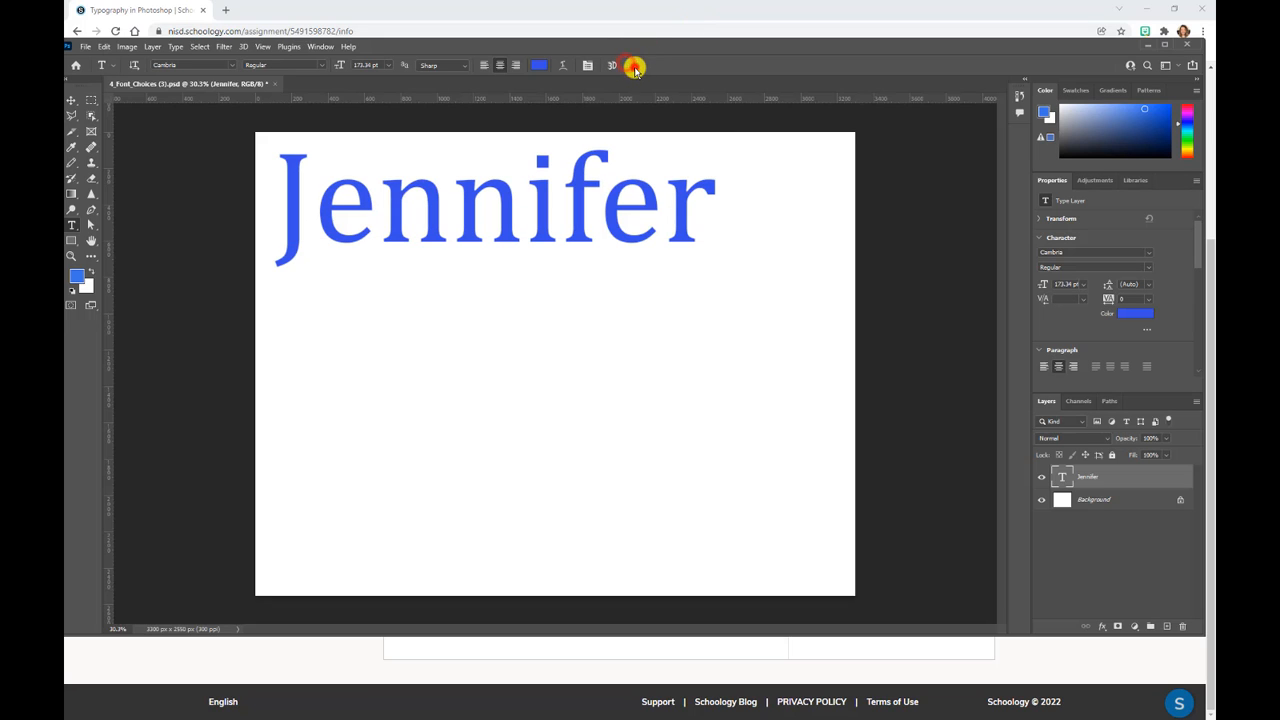
# Step: Add a second 100 pt text layer with the same first name, starting at a free spot beside the large name, and commit it
pyautogui.click(747, 188)
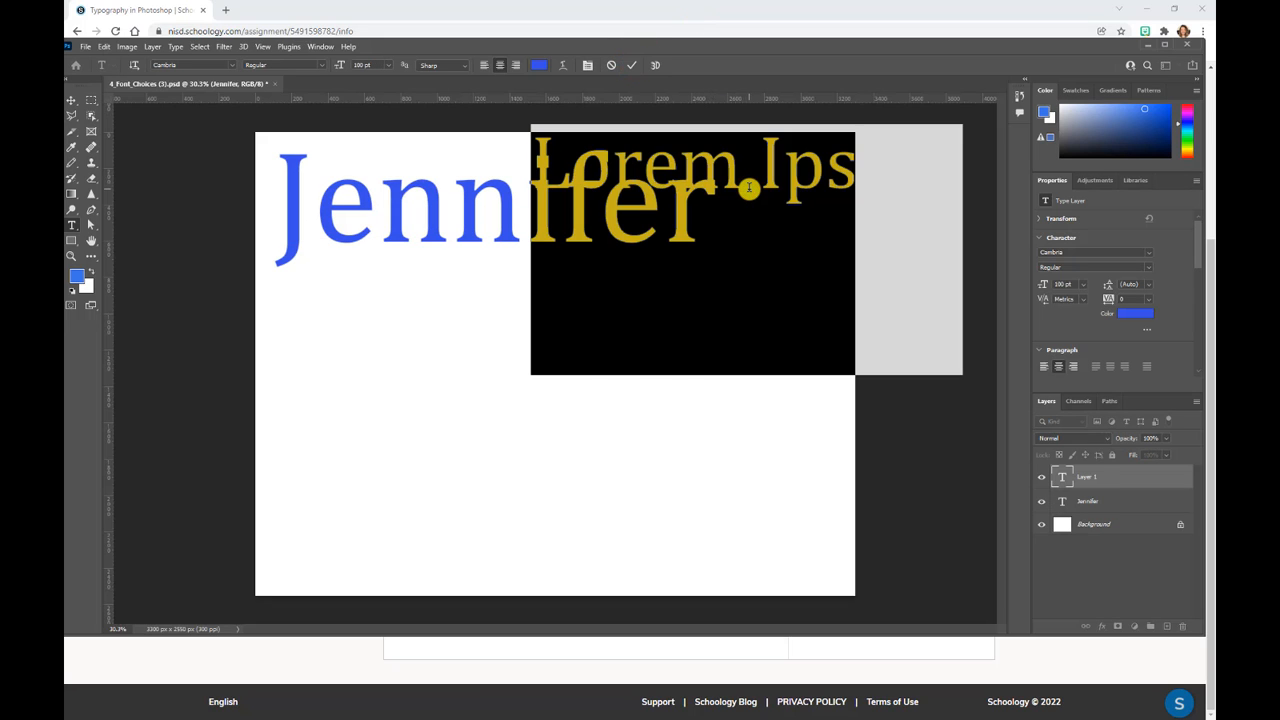
pyautogui.write('Jennifer')
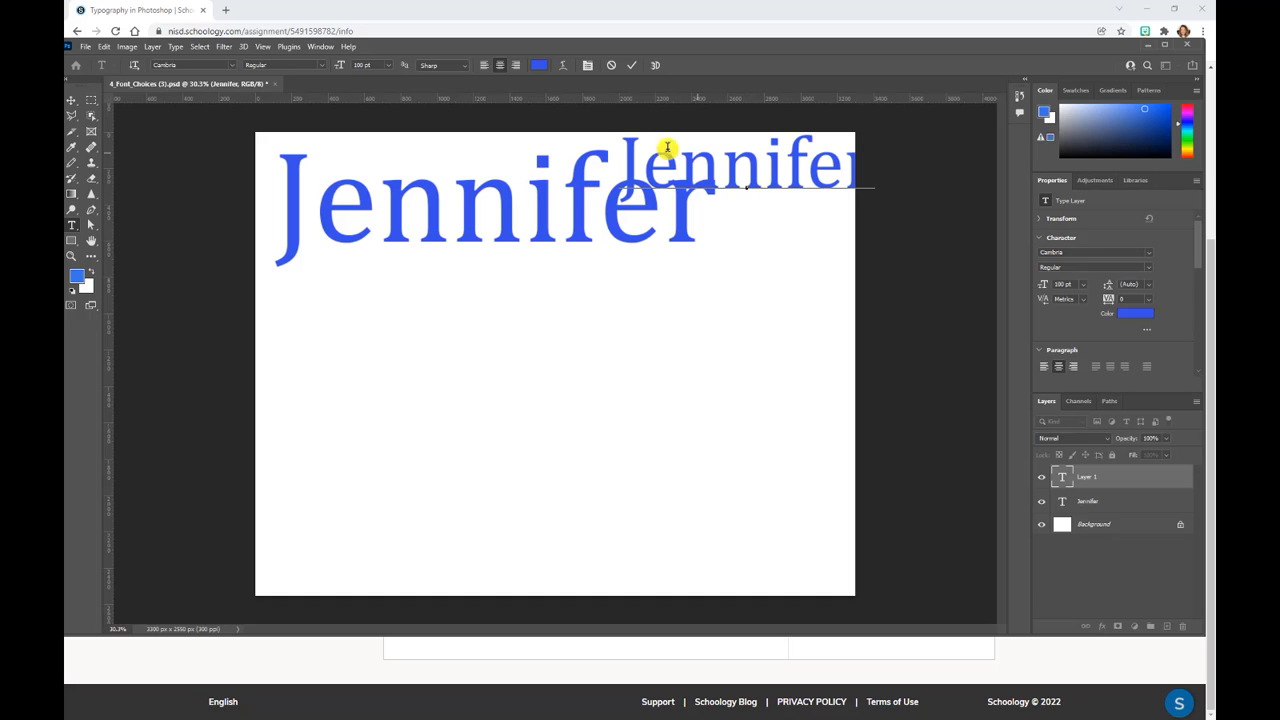
pyautogui.click(72, 100)
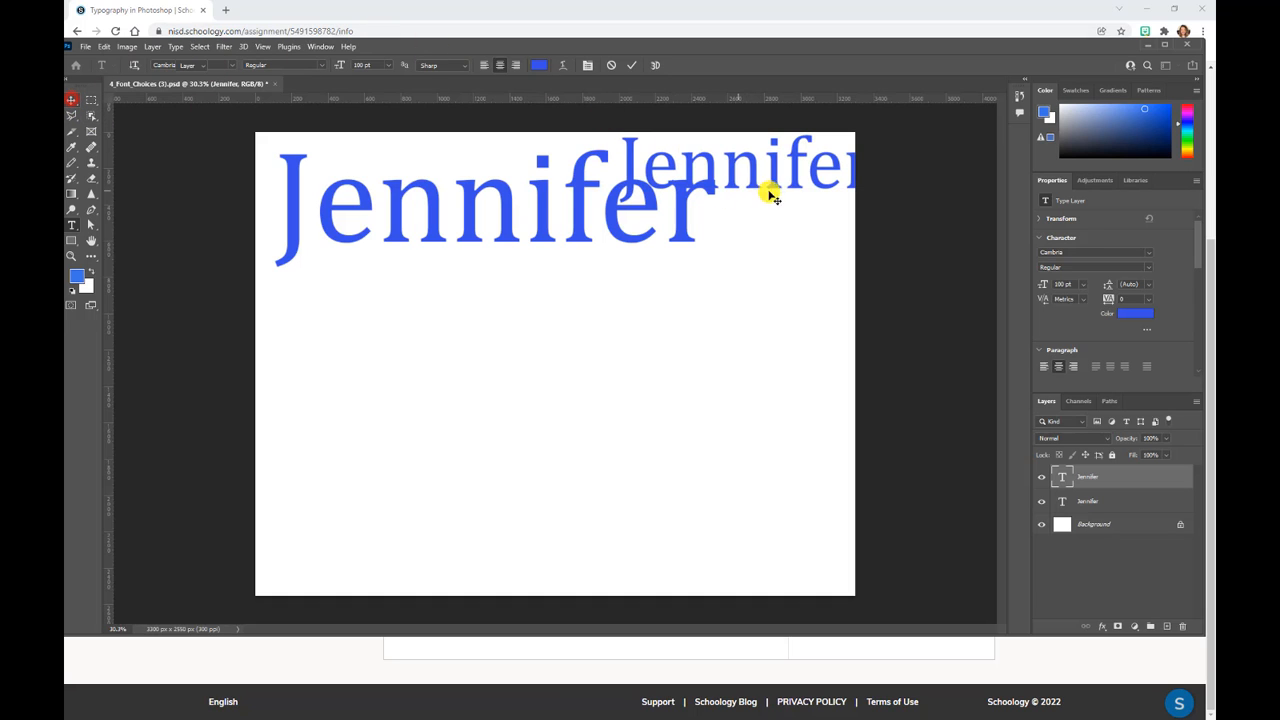
# Step: Move the second name text layer to a free area below the large name, and shrink the large name at the canvas's upper-left corner
pyautogui.moveTo(770, 183); pyautogui.dragTo(403, 541)
pyautogui.click(509, 236)
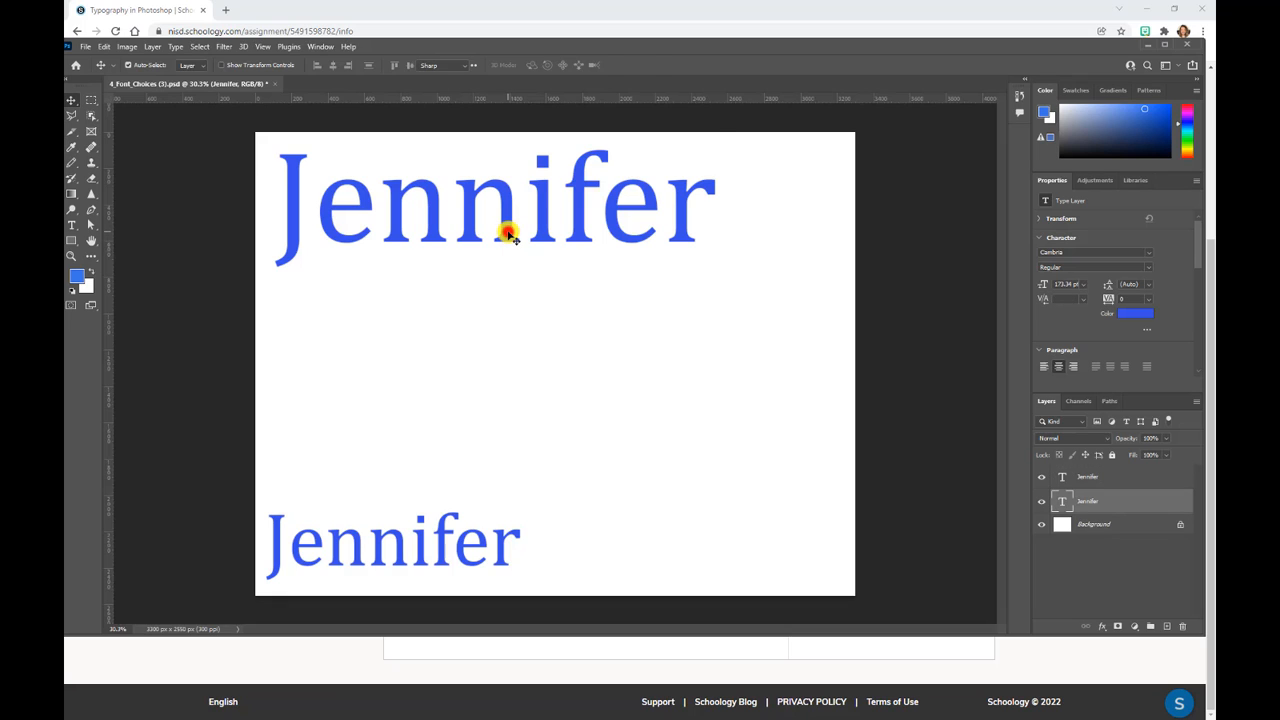
pyautogui.doubleClick(509, 236)
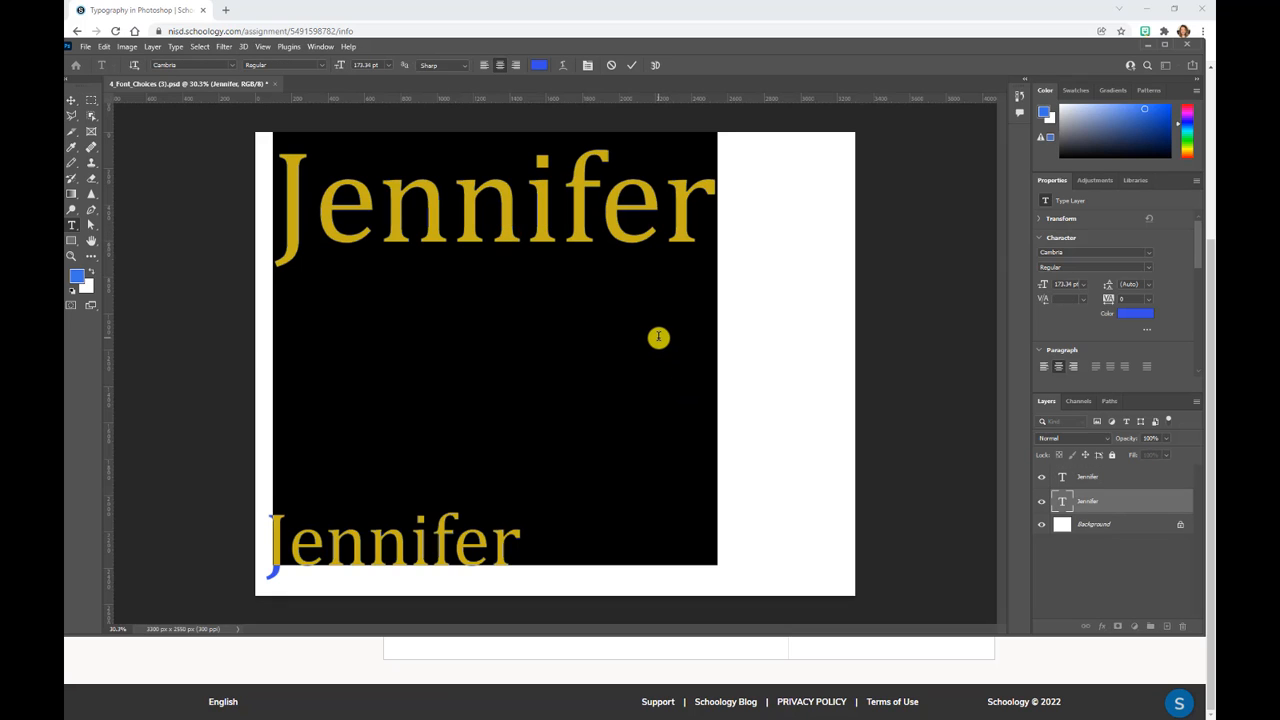
pyautogui.hotkey('ctrl', 't')
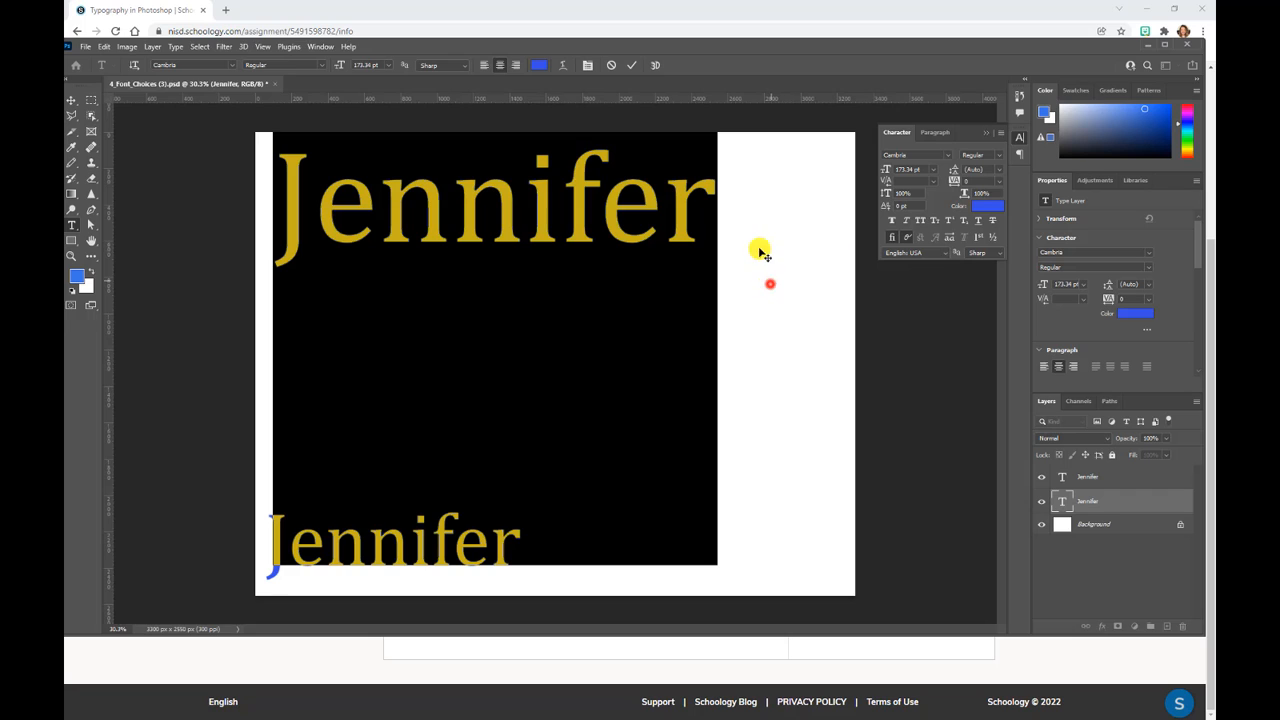
pyautogui.click(631, 65)
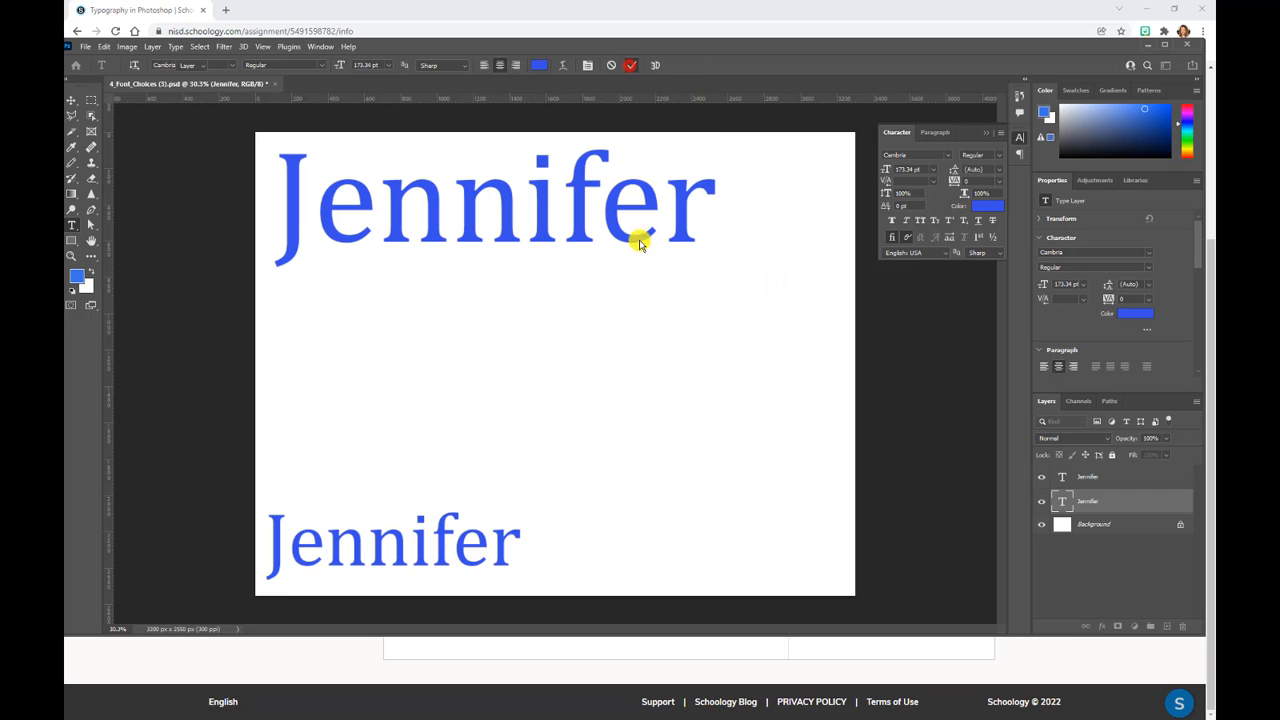
pyautogui.press('v')
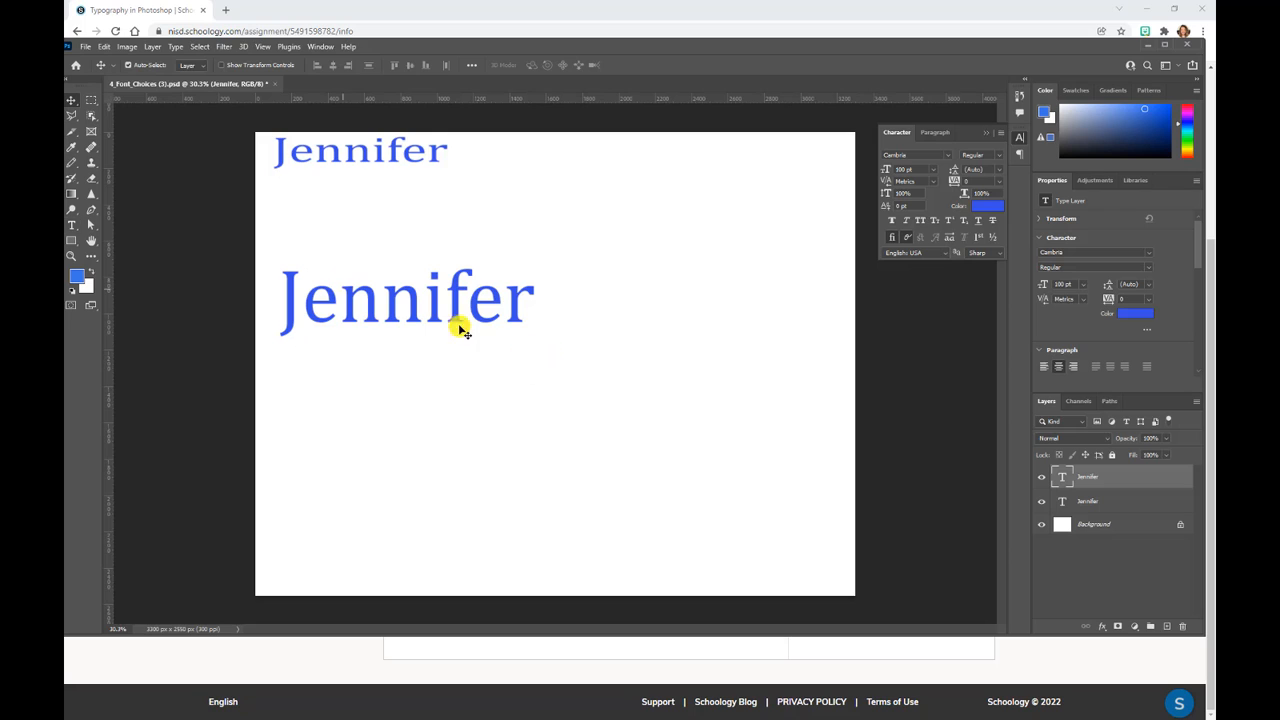
# Step: Add a third 100 pt Cambria text layer with the same first name in the canvas's upper-right area and commit it
pyautogui.click(71, 225)
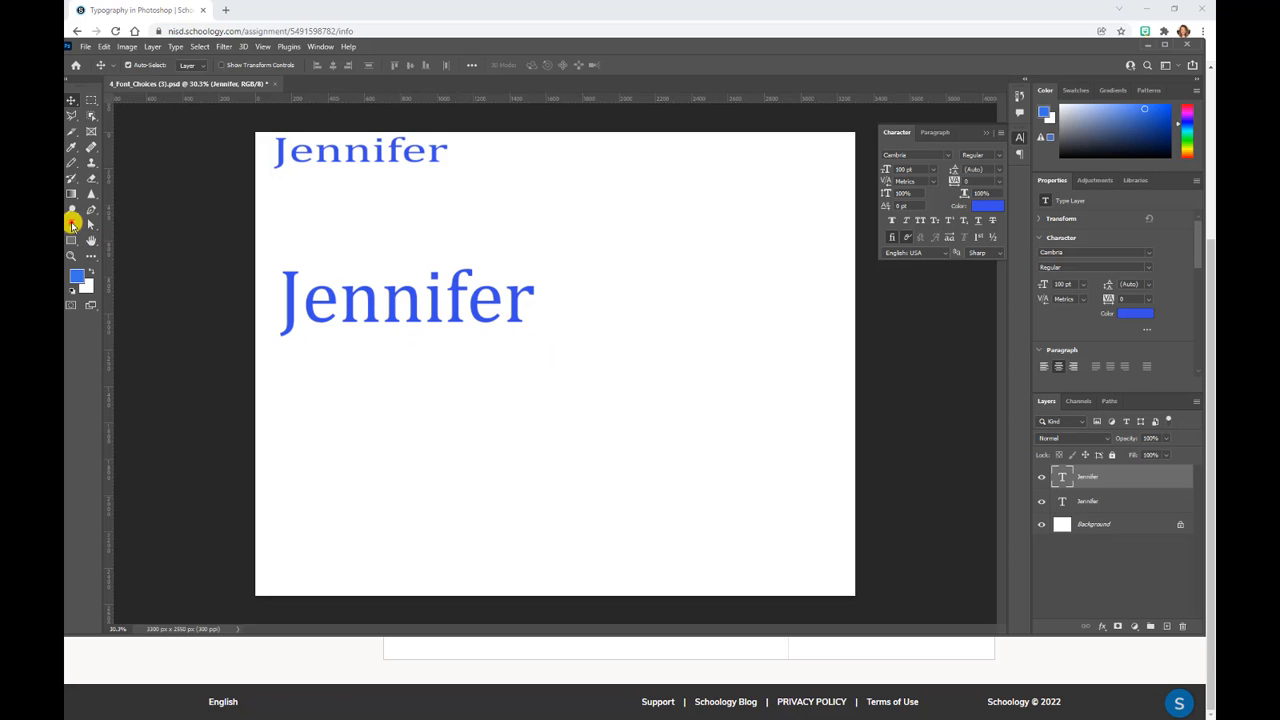
pyautogui.click(595, 224)
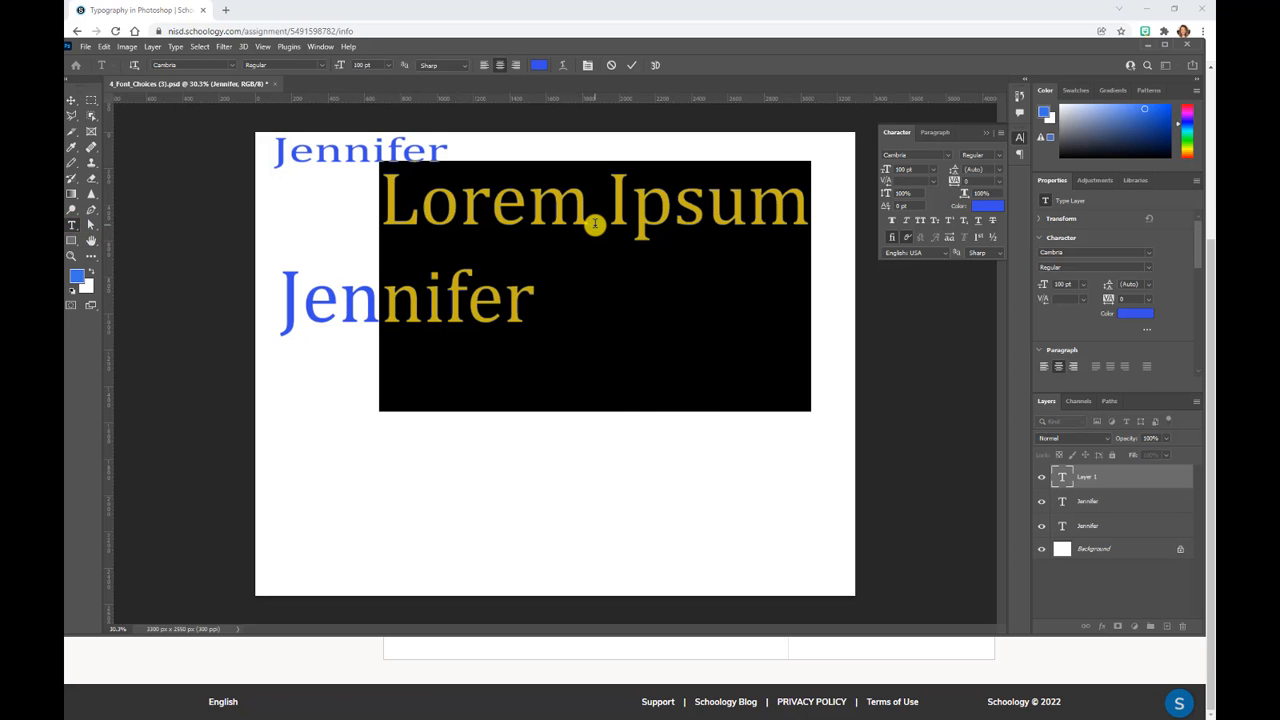
pyautogui.write('Jennifer')
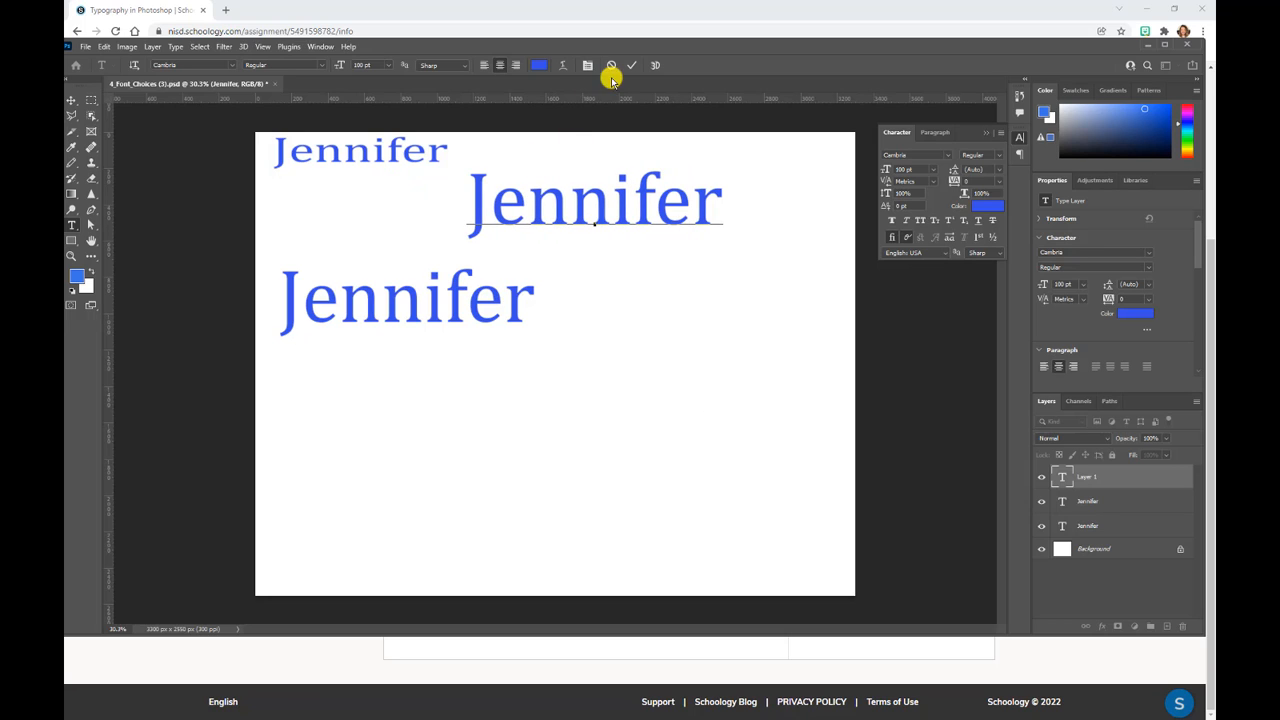
pyautogui.click(632, 65)
# Step: Add a fourth 100 pt Cambria text layer with the same first name in the canvas's lower-right area
pyautogui.click(395, 452)
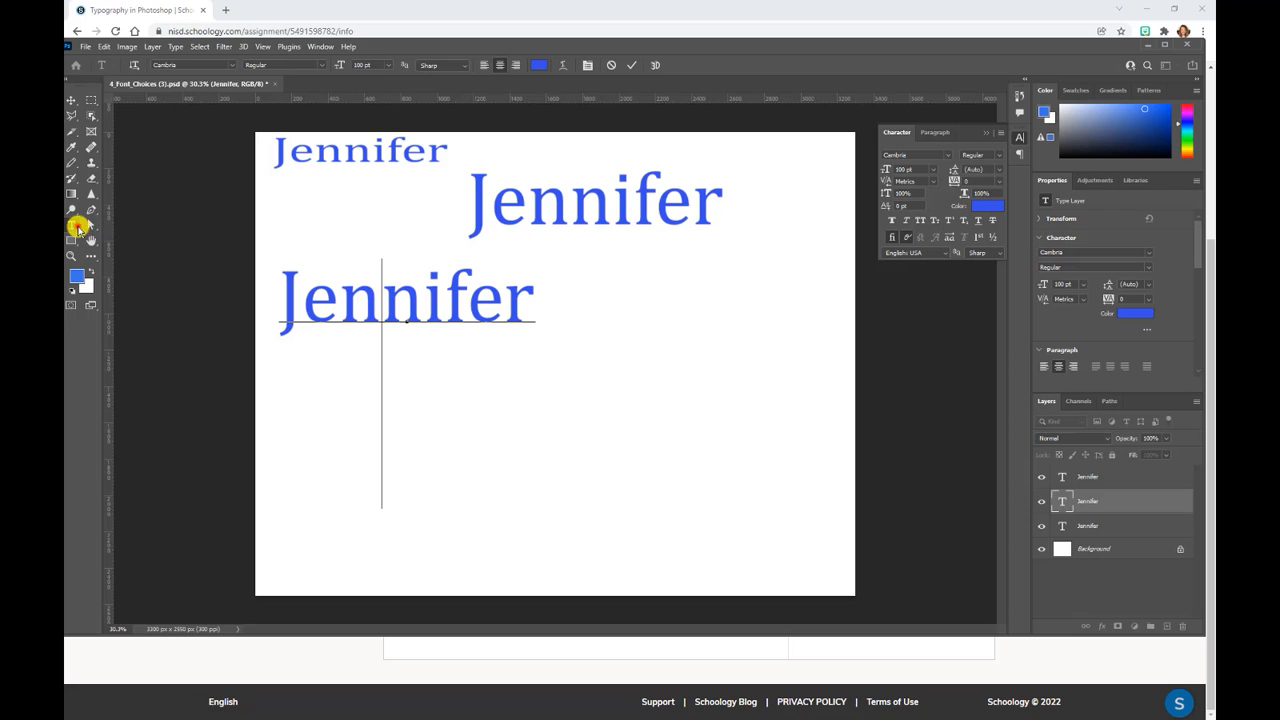
pyautogui.click(706, 452)
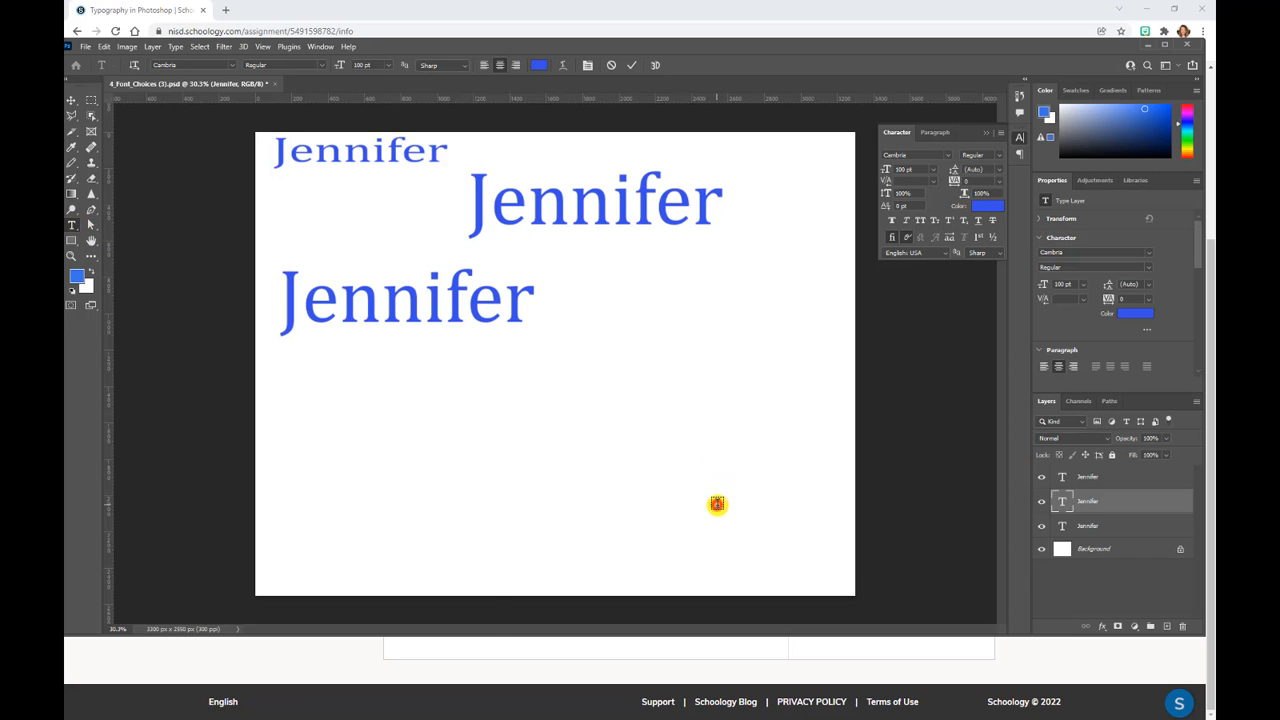
pyautogui.click(717, 504)
pyautogui.write('Jennifer')
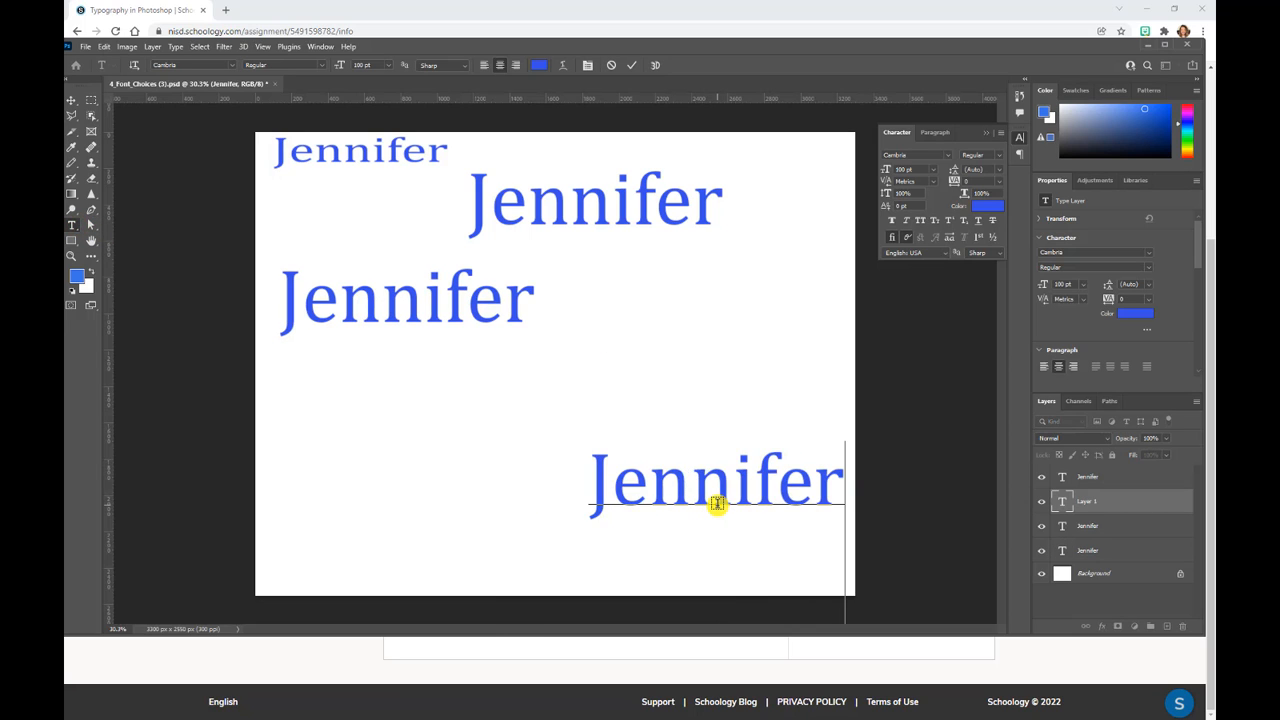
# Step: Spread the four name texts over the canvas in a staggered layout and enlarge the upper-left one
pyautogui.click(71, 99)
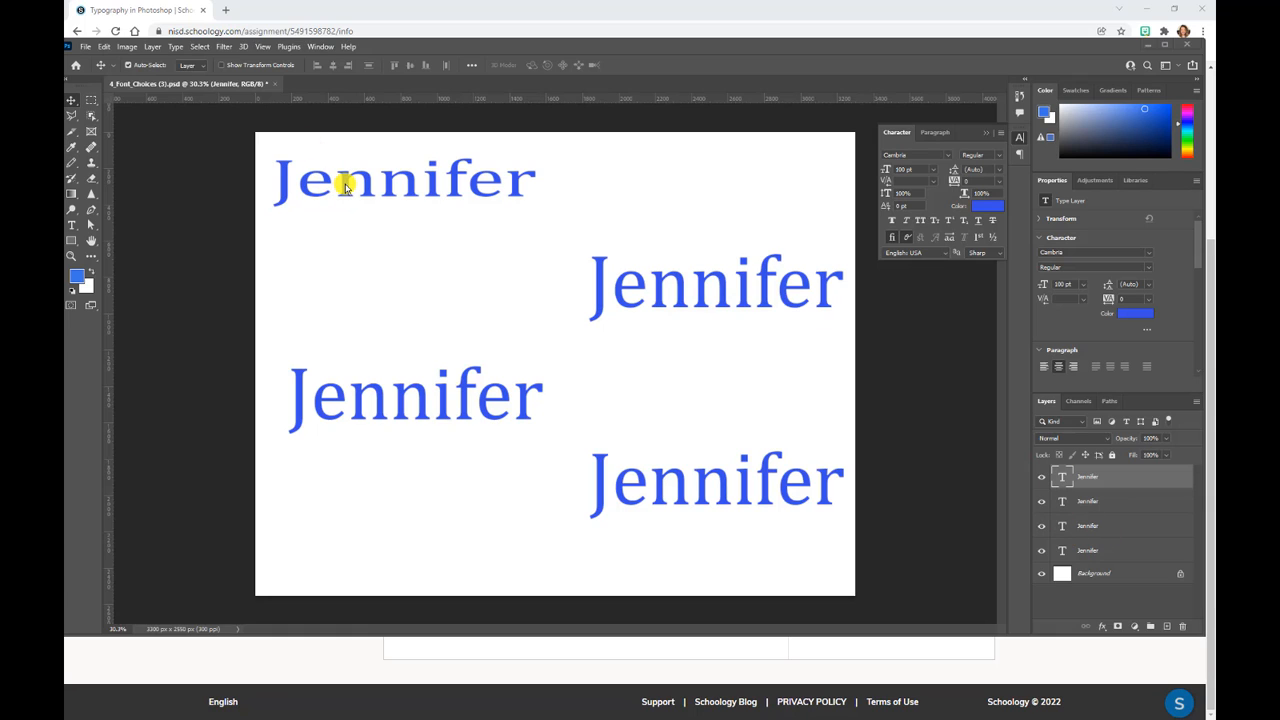
pyautogui.press('ctrl')
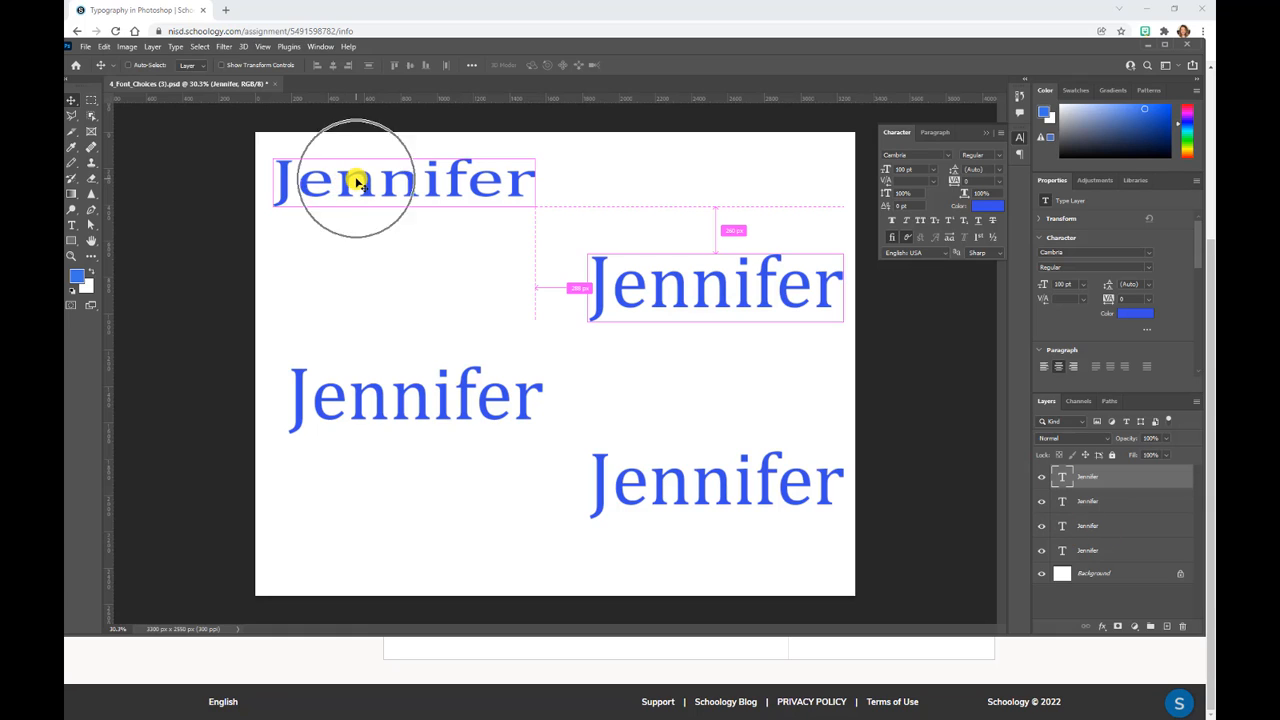
pyautogui.keyDown('ctrl'); pyautogui.click(380, 242); pyautogui.keyUp('ctrl')
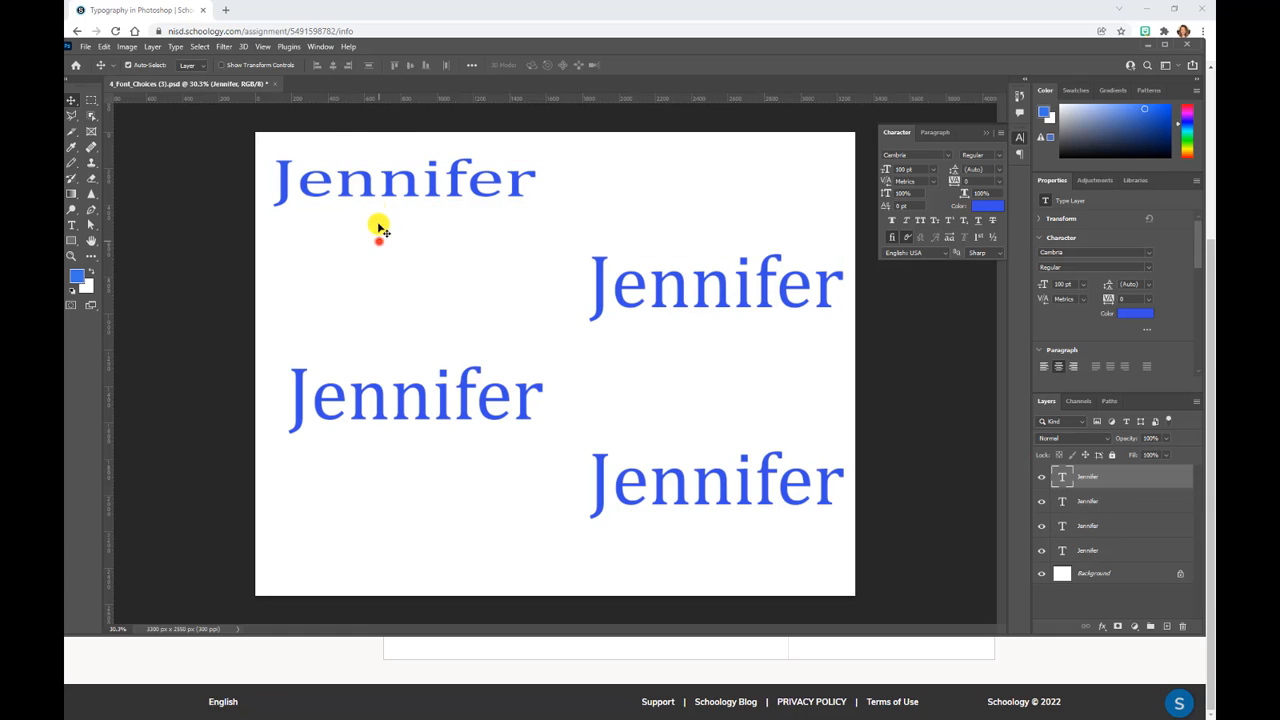
# Step: Recolor the upper-left name text bright green
pyautogui.doubleClick(358, 175)
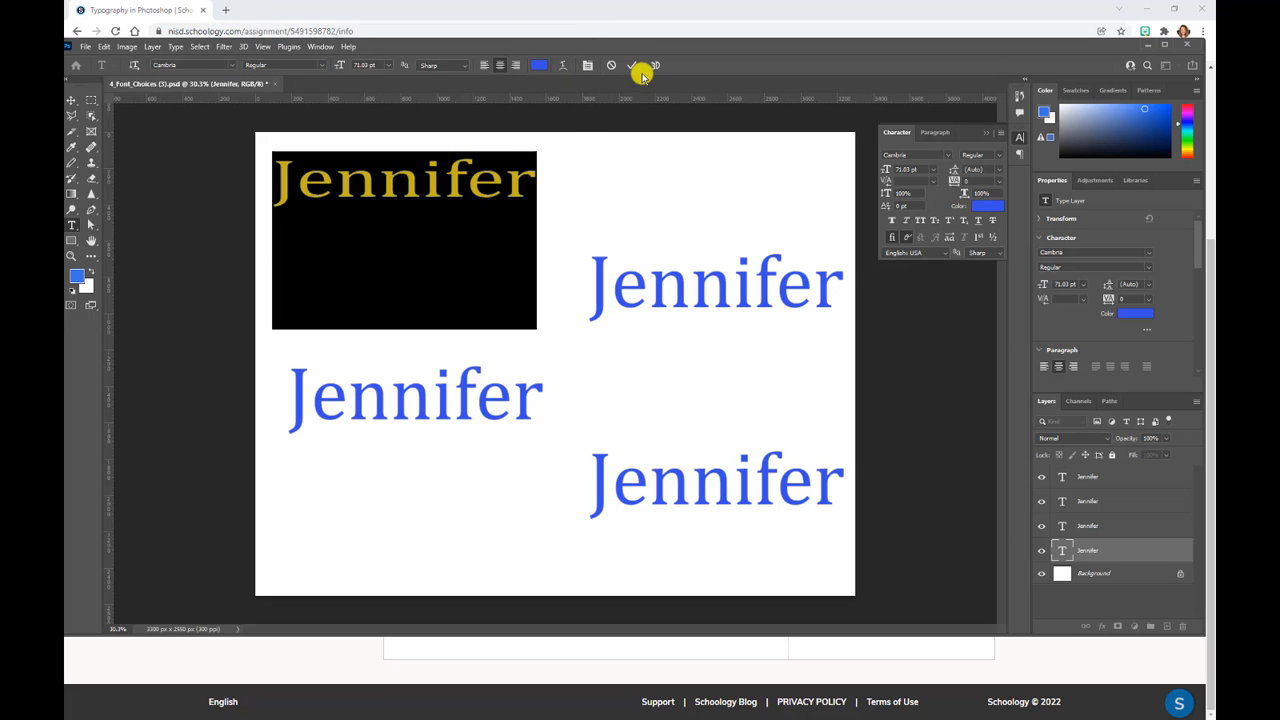
pyautogui.click(541, 67)
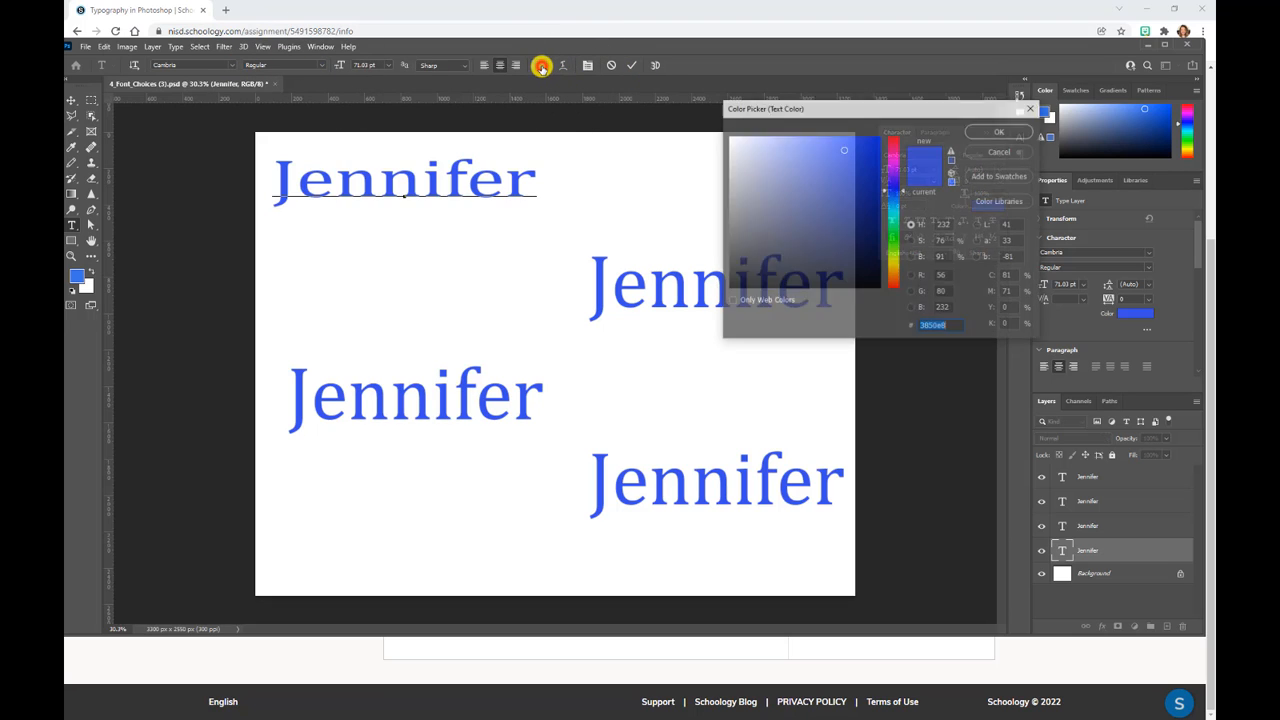
pyautogui.click(895, 237)
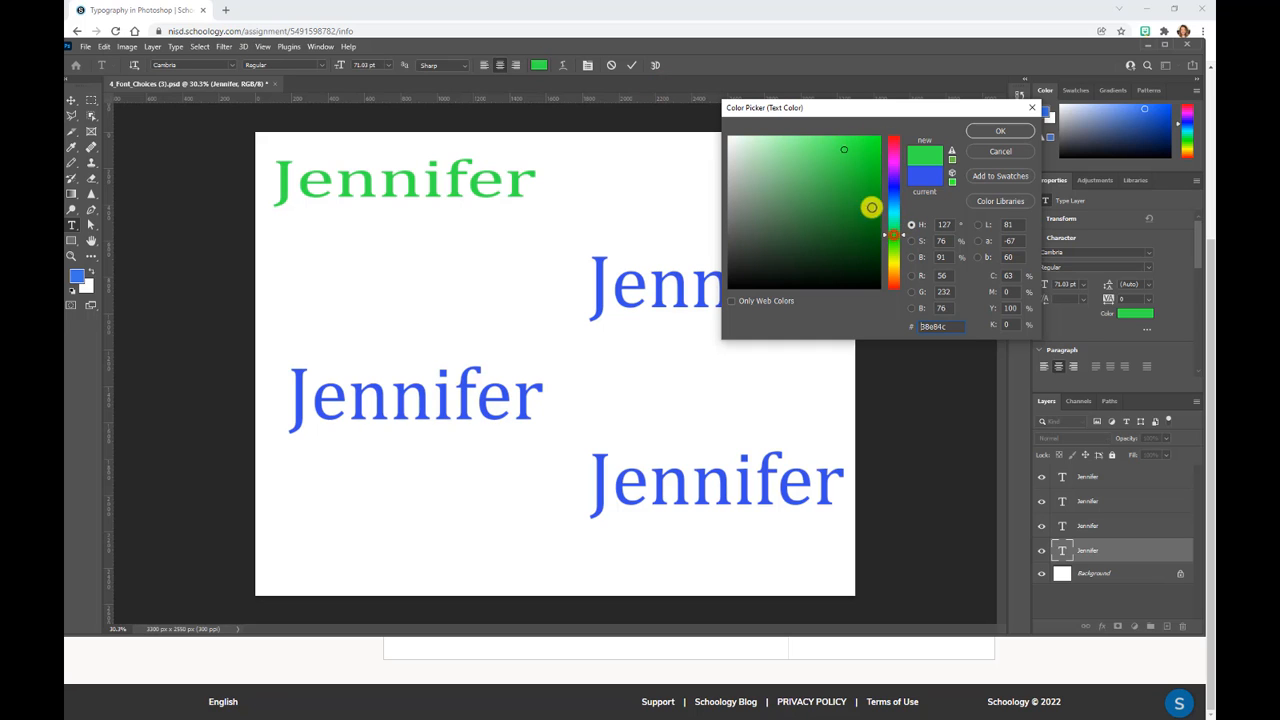
pyautogui.click(1000, 131)
# Step: Set the green name text's font to Bell MT Regular and commit the edit
pyautogui.click(235, 65)
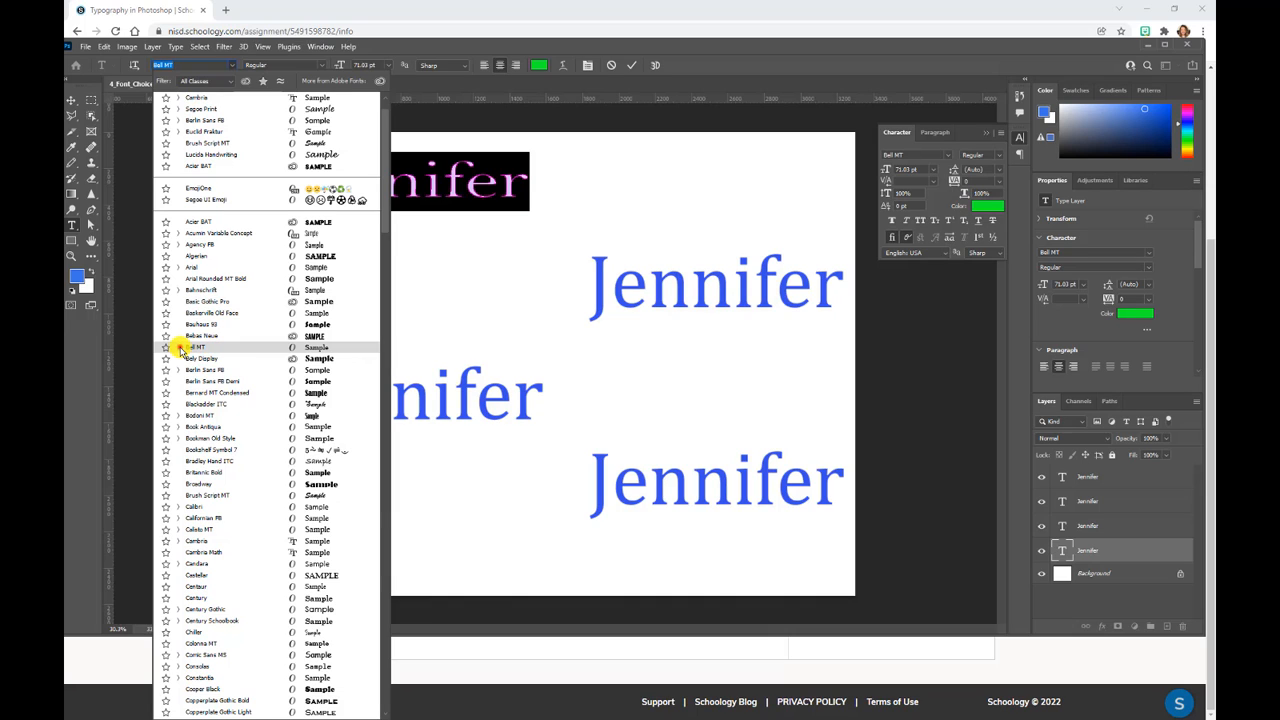
pyautogui.click(179, 347)
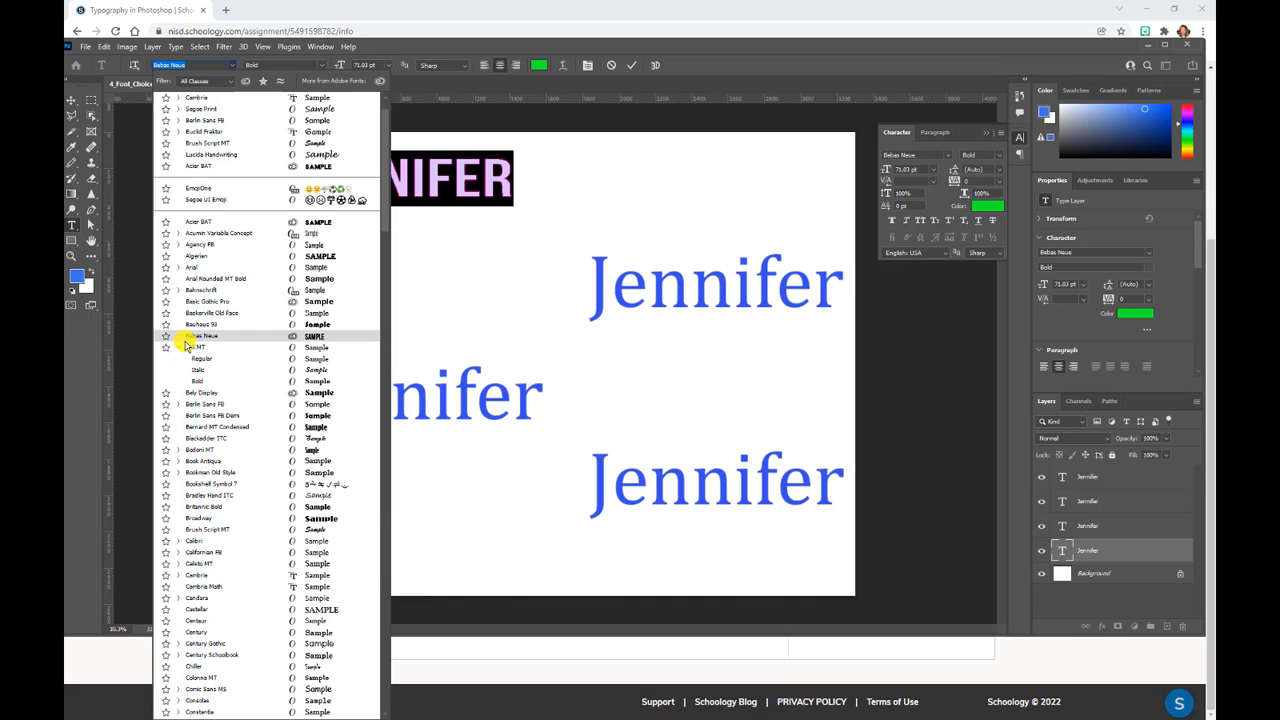
pyautogui.click(190, 348)
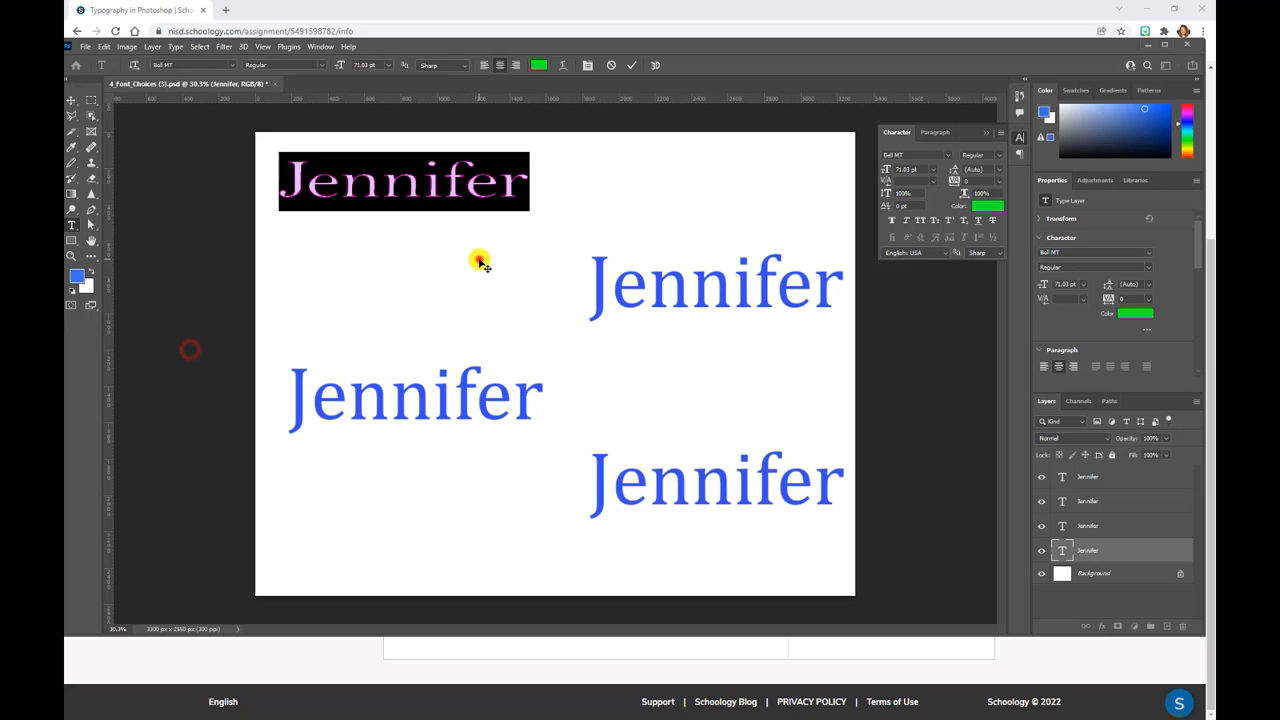
pyautogui.click(628, 63)
pyautogui.press('v')
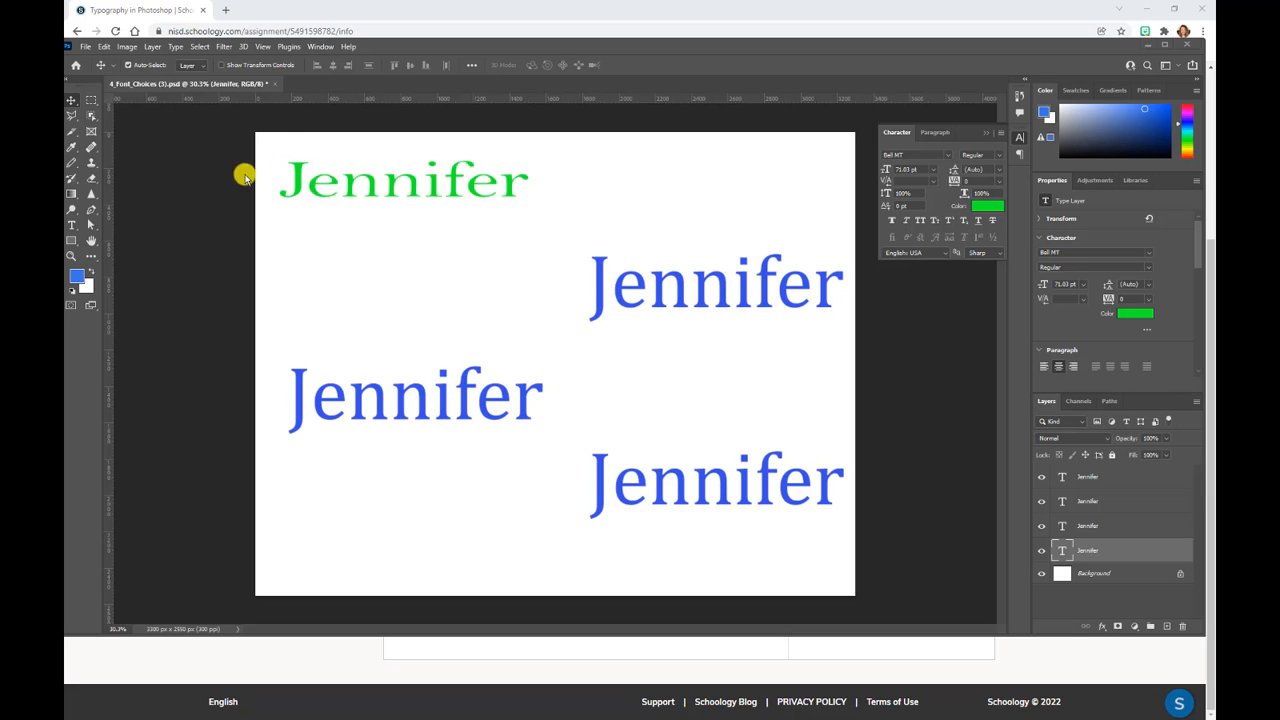
# Step: Recolor the name text in the canvas's upper-right area bright magenta
pyautogui.click(723, 288)
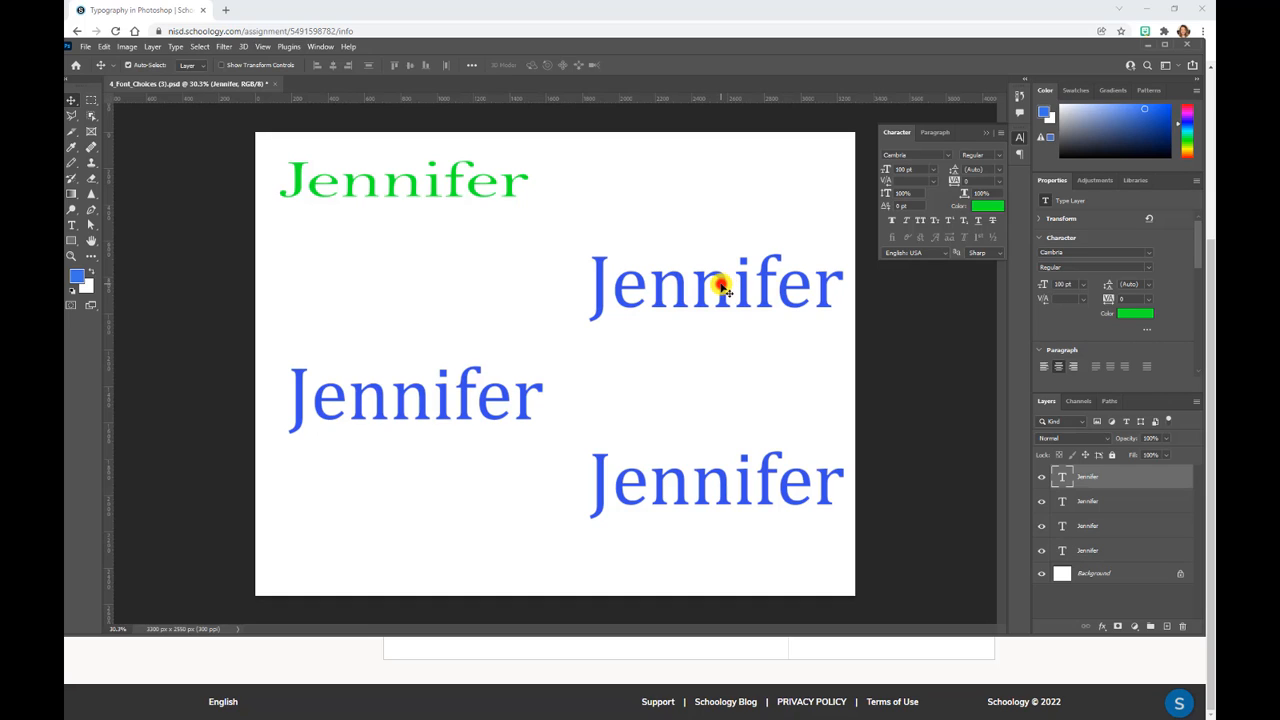
pyautogui.doubleClick(723, 288)
pyautogui.click(538, 65)
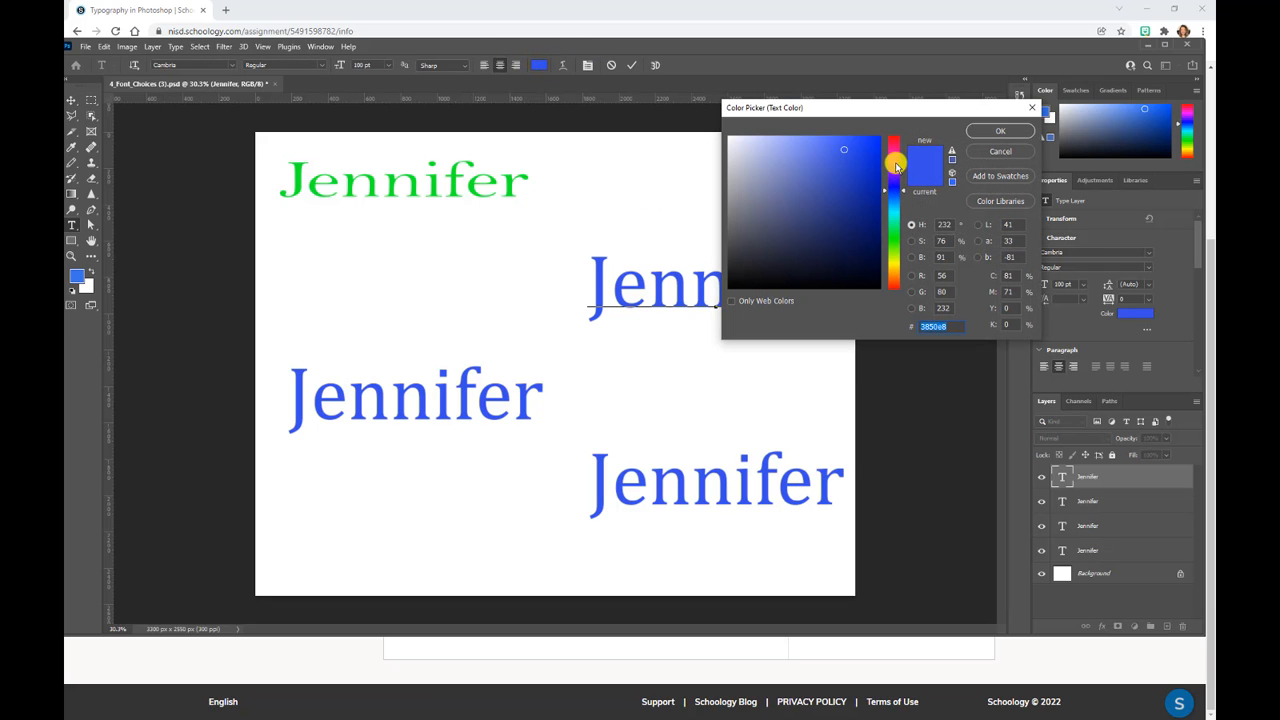
pyautogui.click(895, 165)
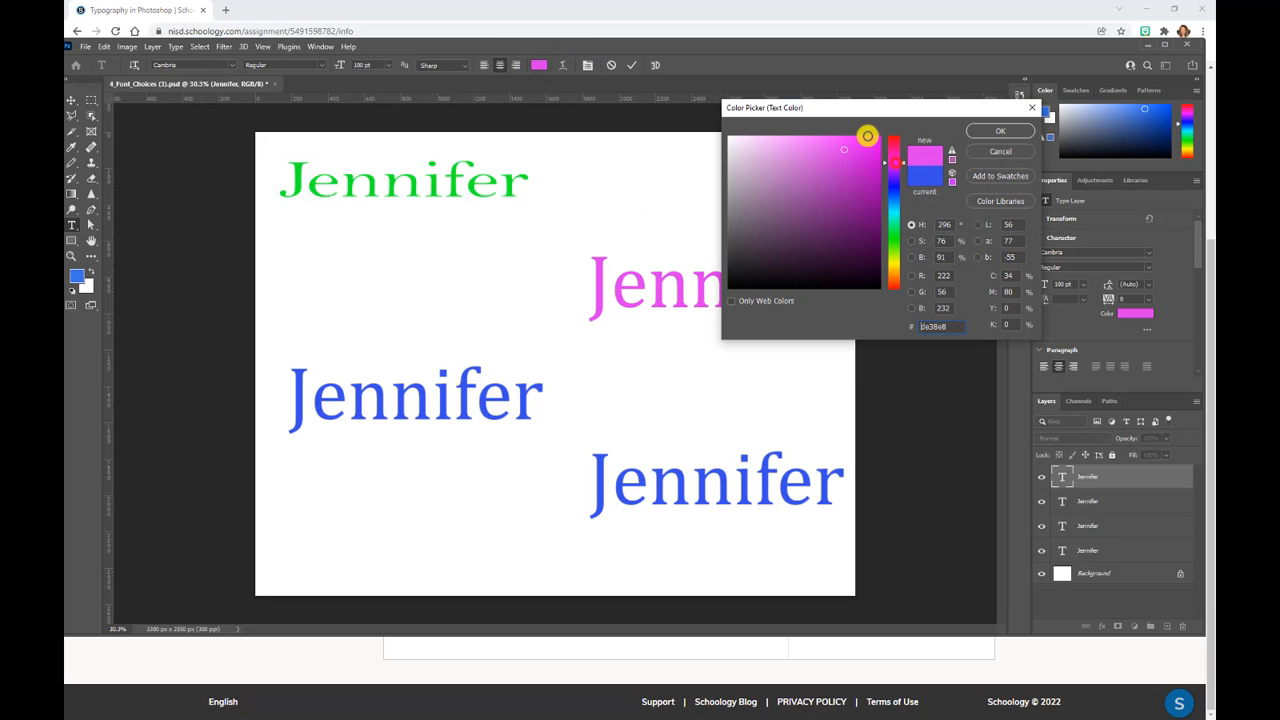
pyautogui.click(1000, 131)
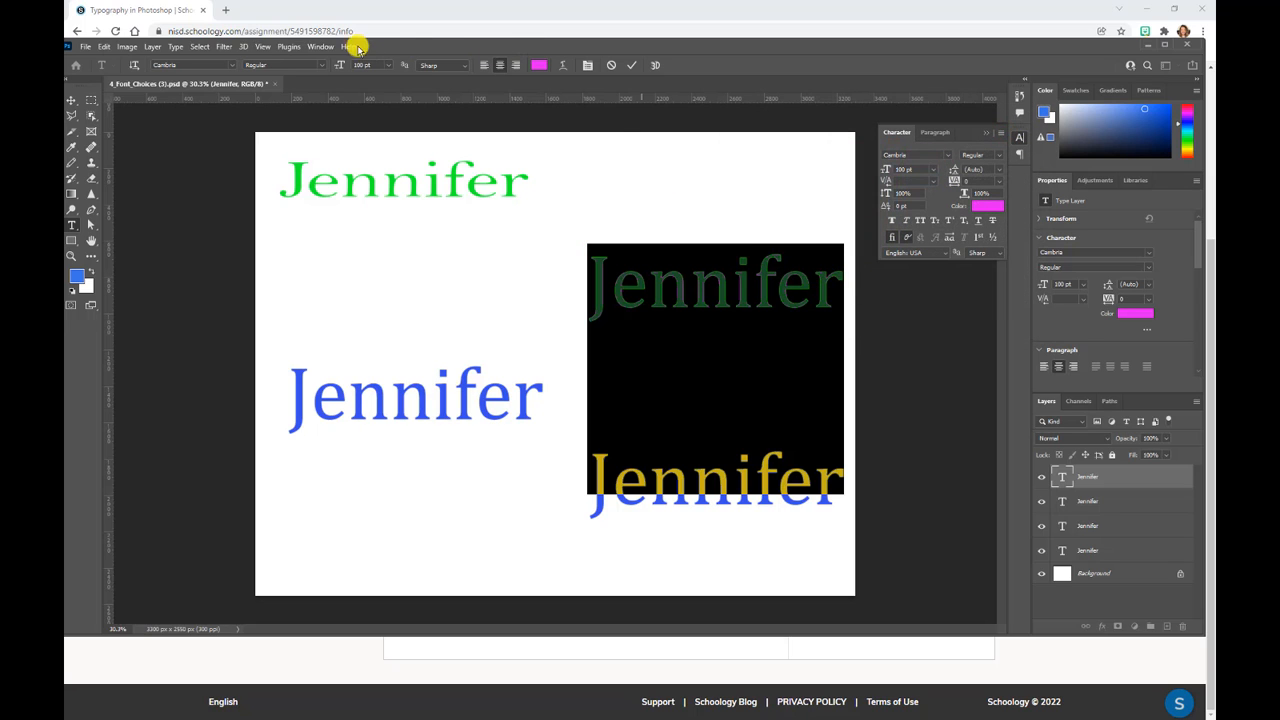
# Step: Set the magenta name text's font to Arial Regular and commit the edit
pyautogui.click(229, 65)
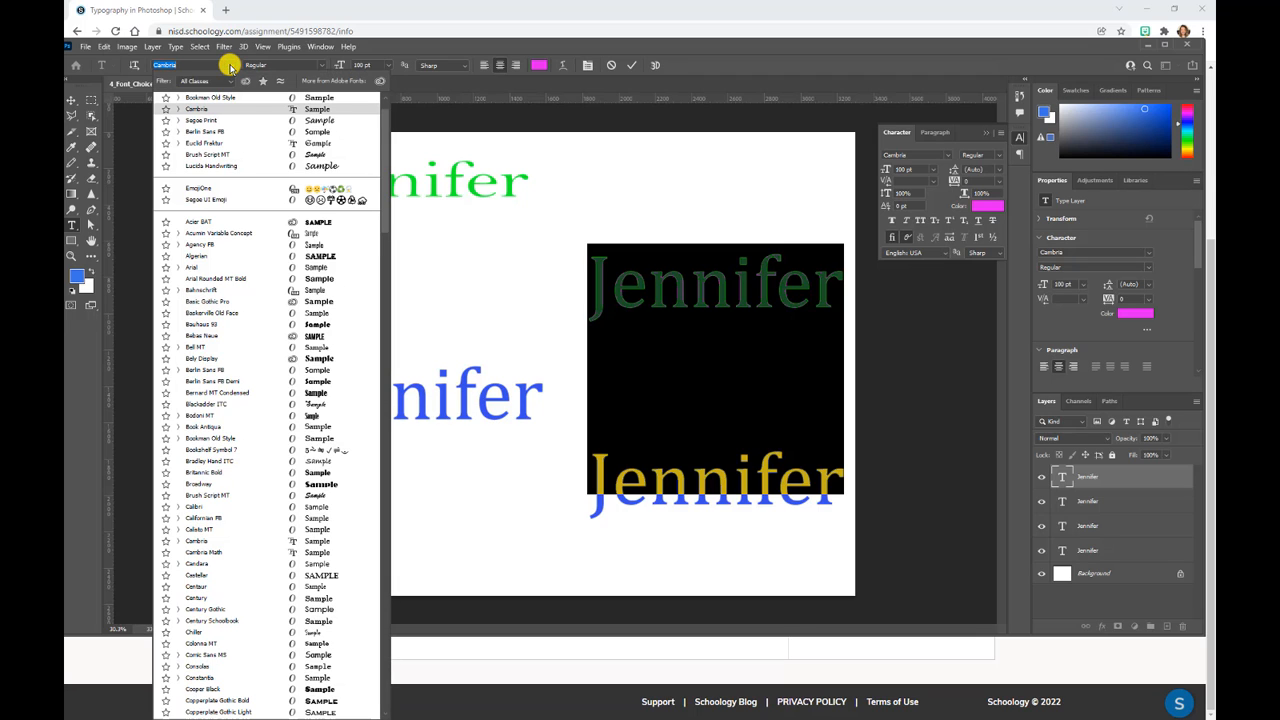
pyautogui.click(314, 268)
pyautogui.click(744, 347)
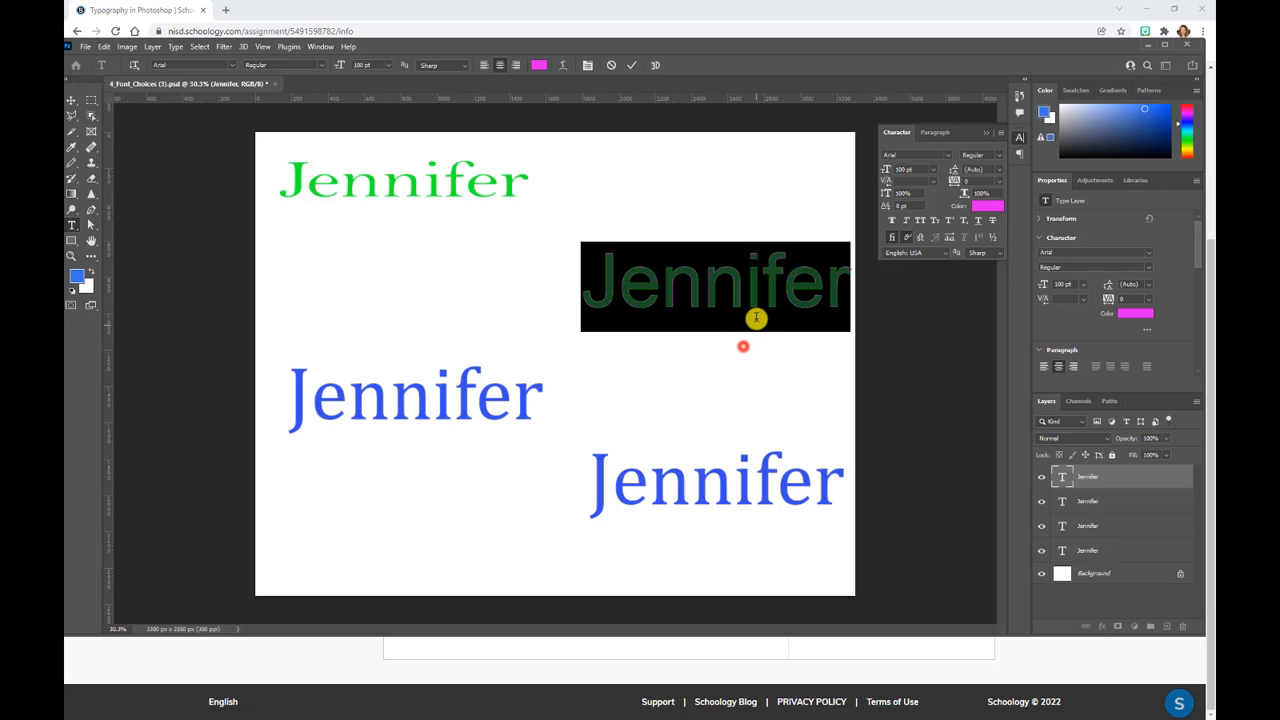
pyautogui.click(631, 65)
pyautogui.press('v')
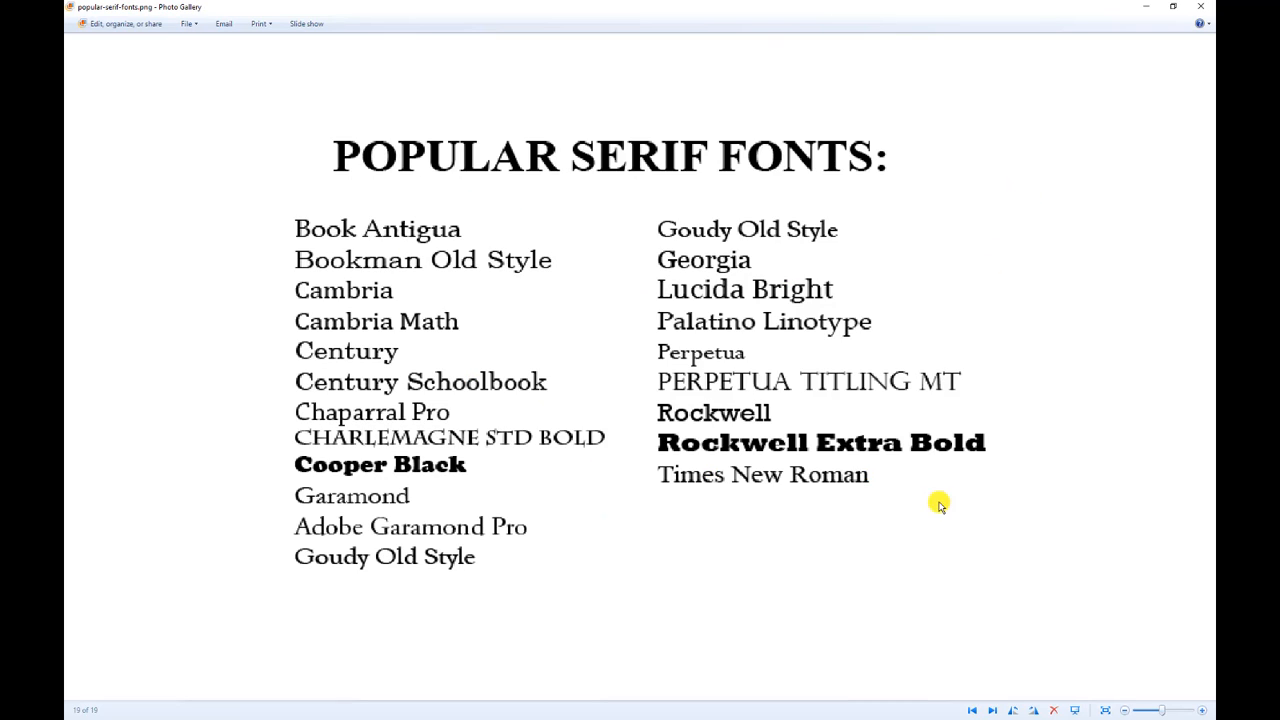
# Step: Go to the reference image of popular sans serif fonts and read its list
pyautogui.click(992, 710)
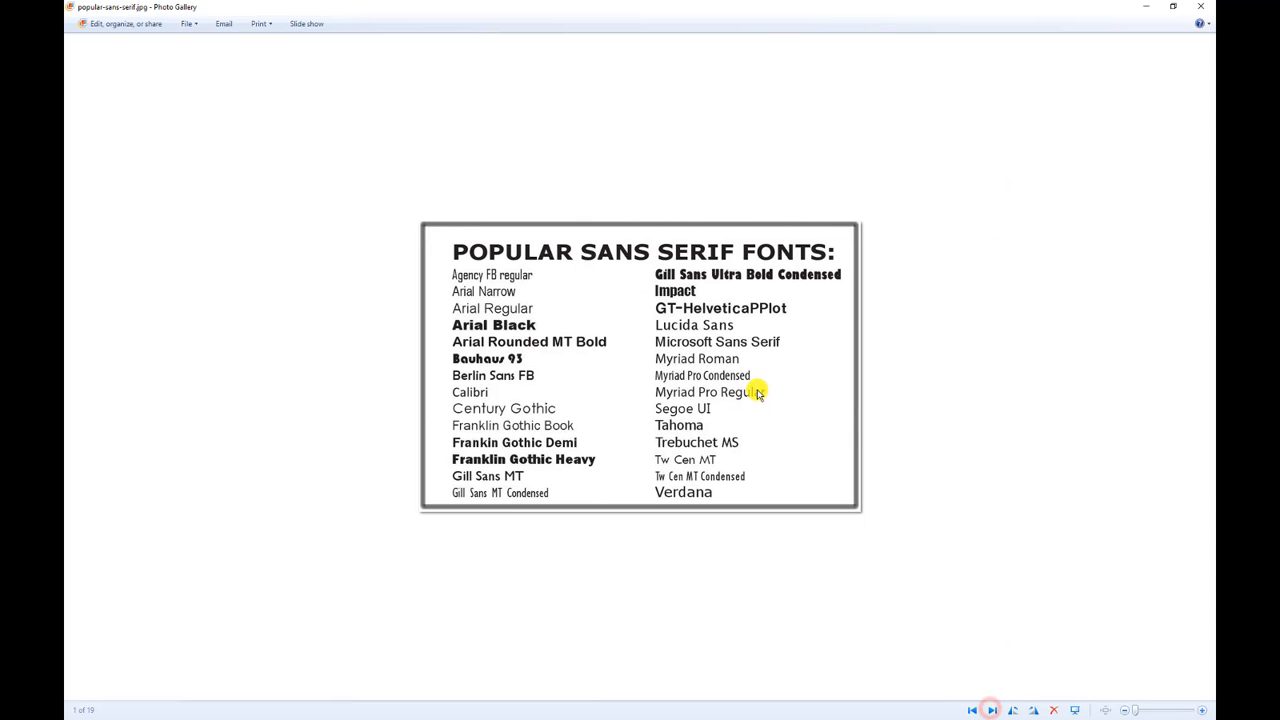
pyautogui.scroll(2, 755, 383)
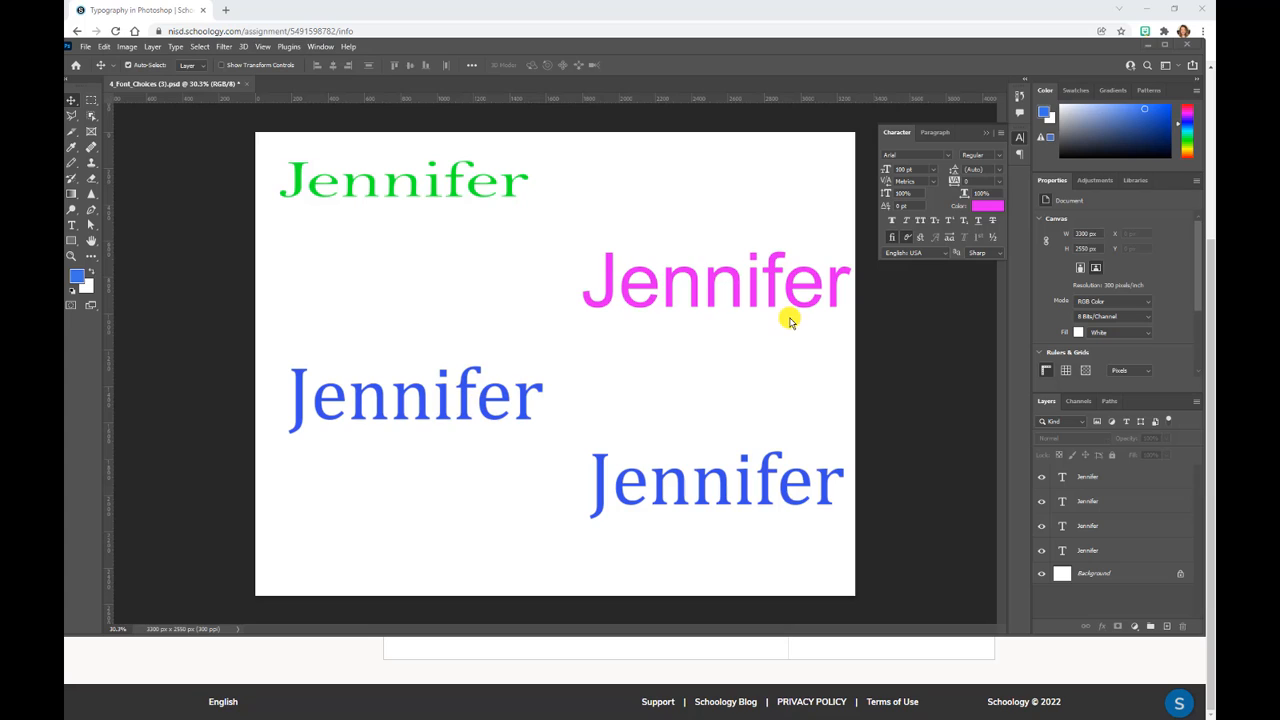
# Step: Recolor the name text in the canvas's lower-left area orange (#f3a00e)
pyautogui.click(406, 397)
pyautogui.doubleClick(406, 397)
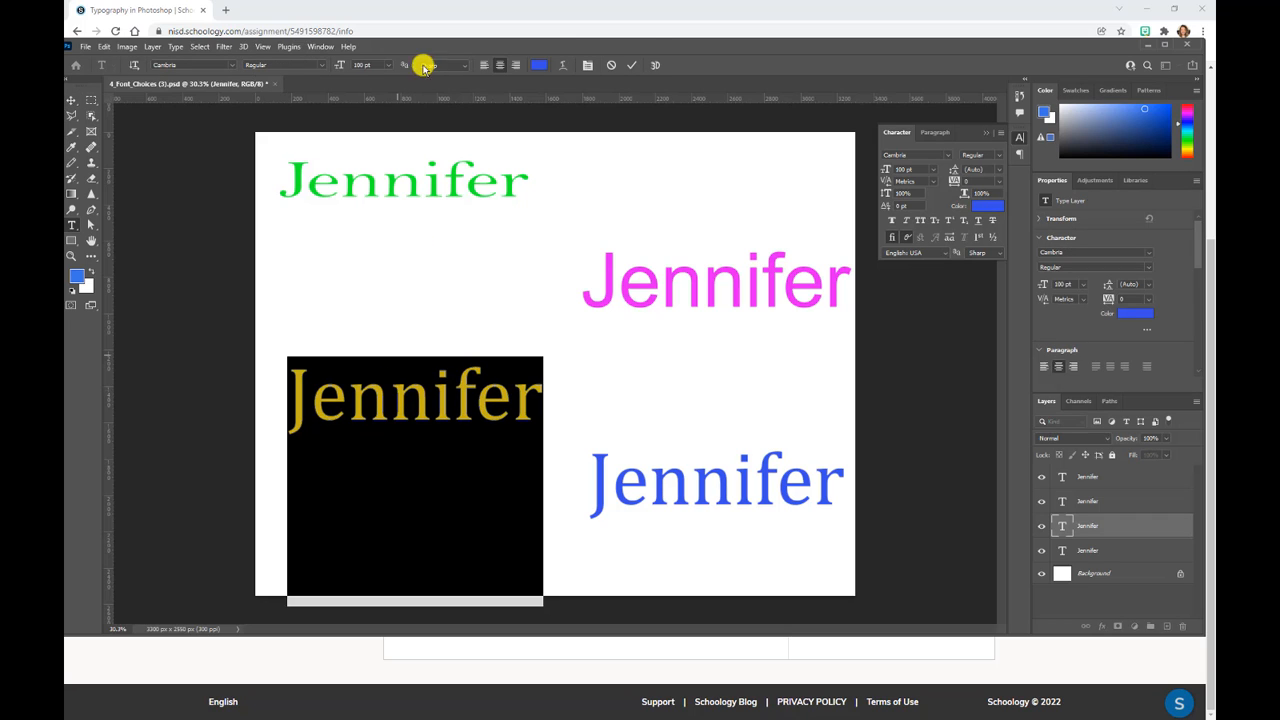
pyautogui.click(540, 65)
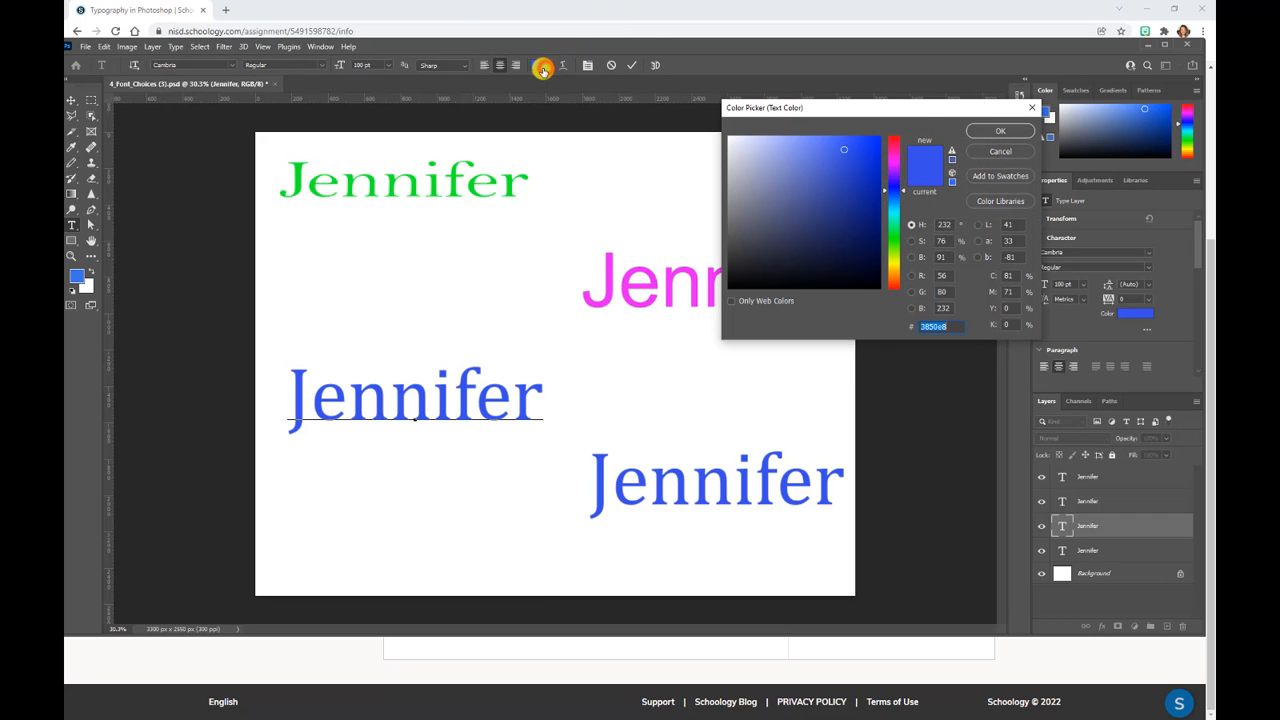
pyautogui.click(894, 272)
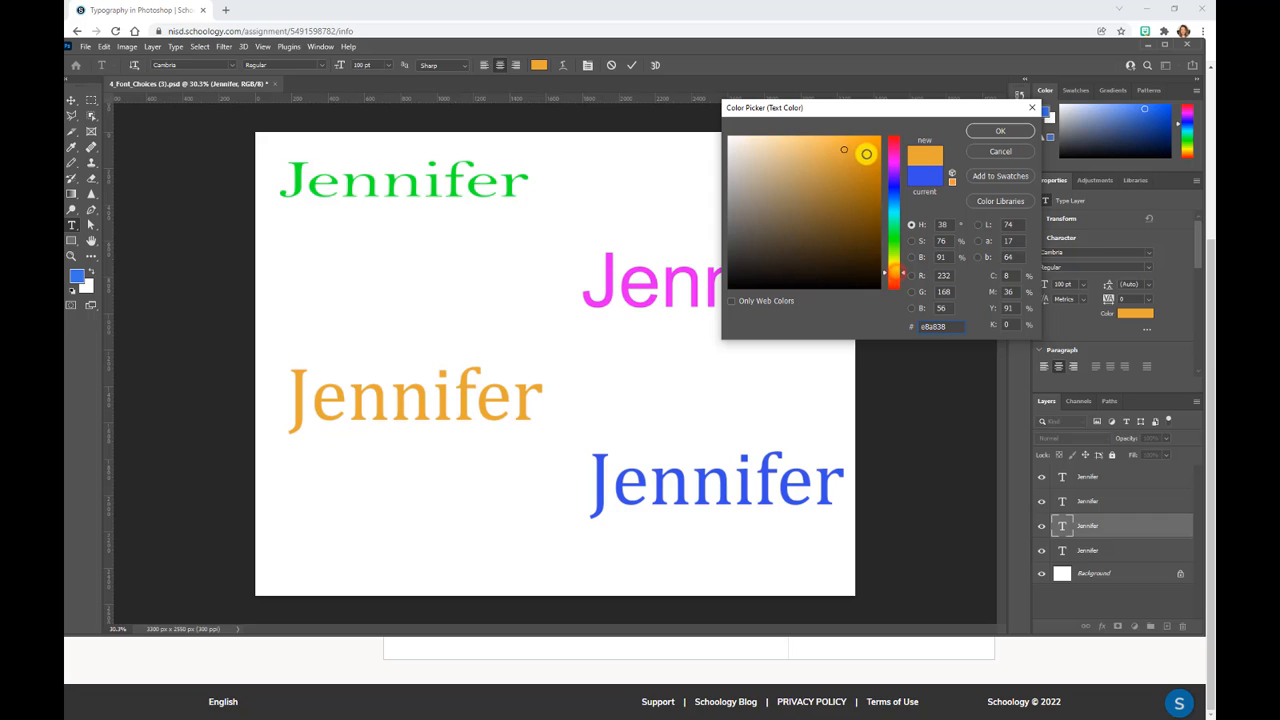
pyautogui.click(871, 143)
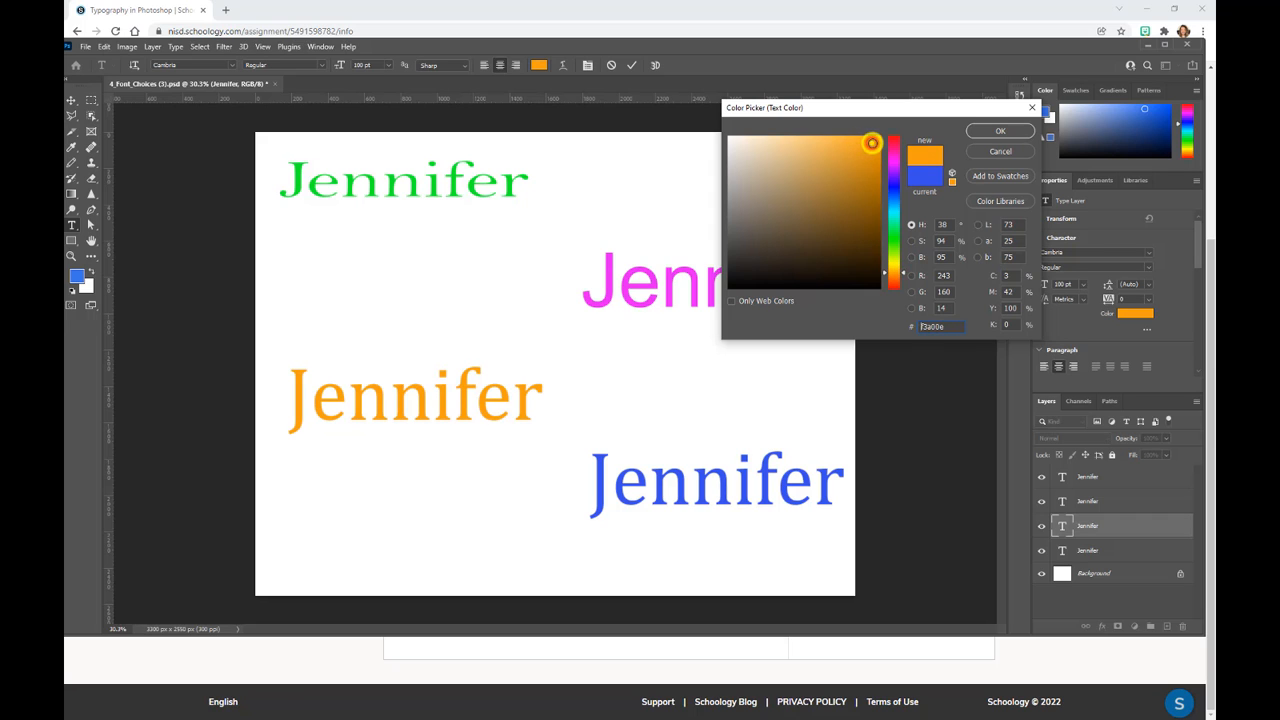
pyautogui.click(983, 131)
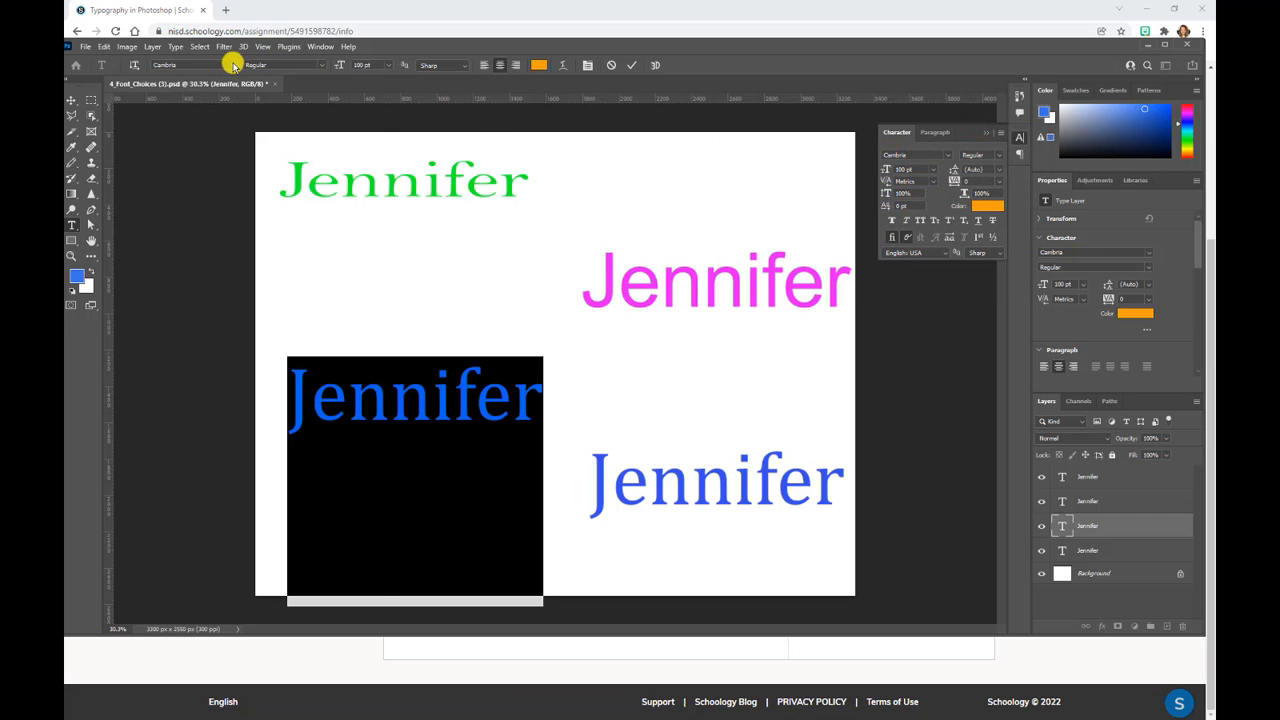
# Step: Set the orange name text's font to the decorative Gigi and commit the edit
pyautogui.click(231, 65)
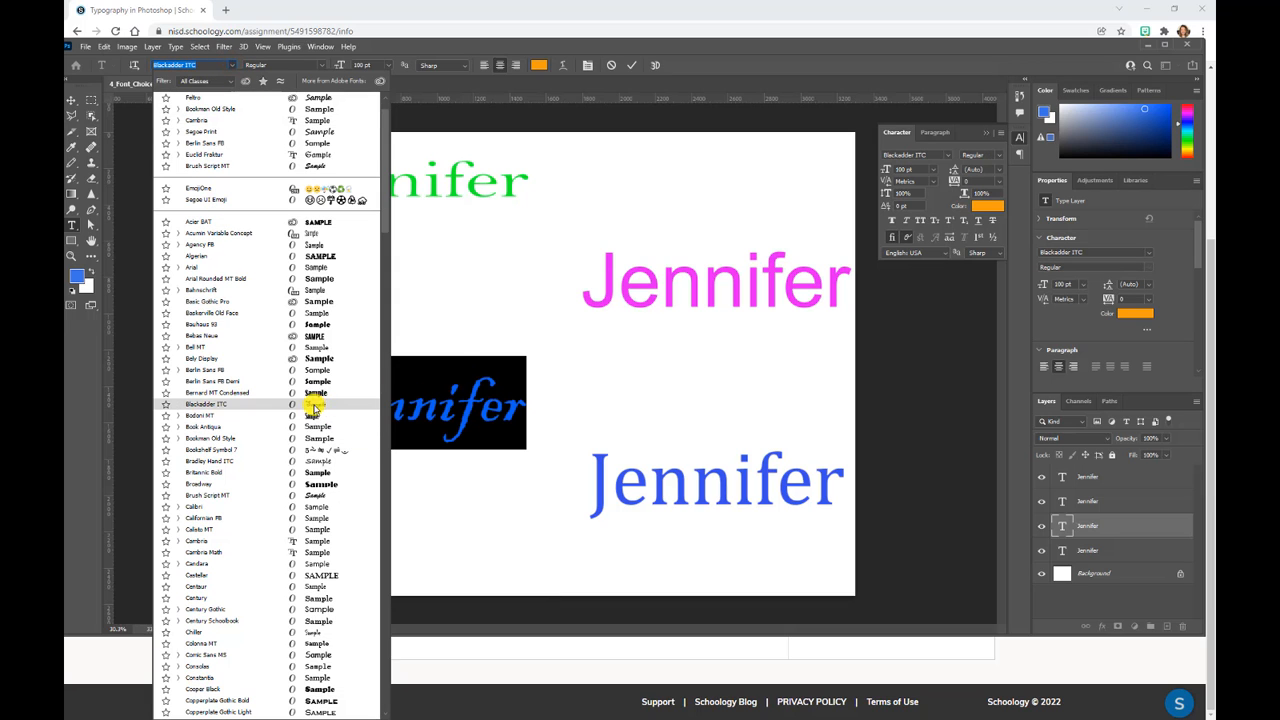
pyautogui.scroll(-2, 318, 408)
pyautogui.scroll(-3, 315, 408)
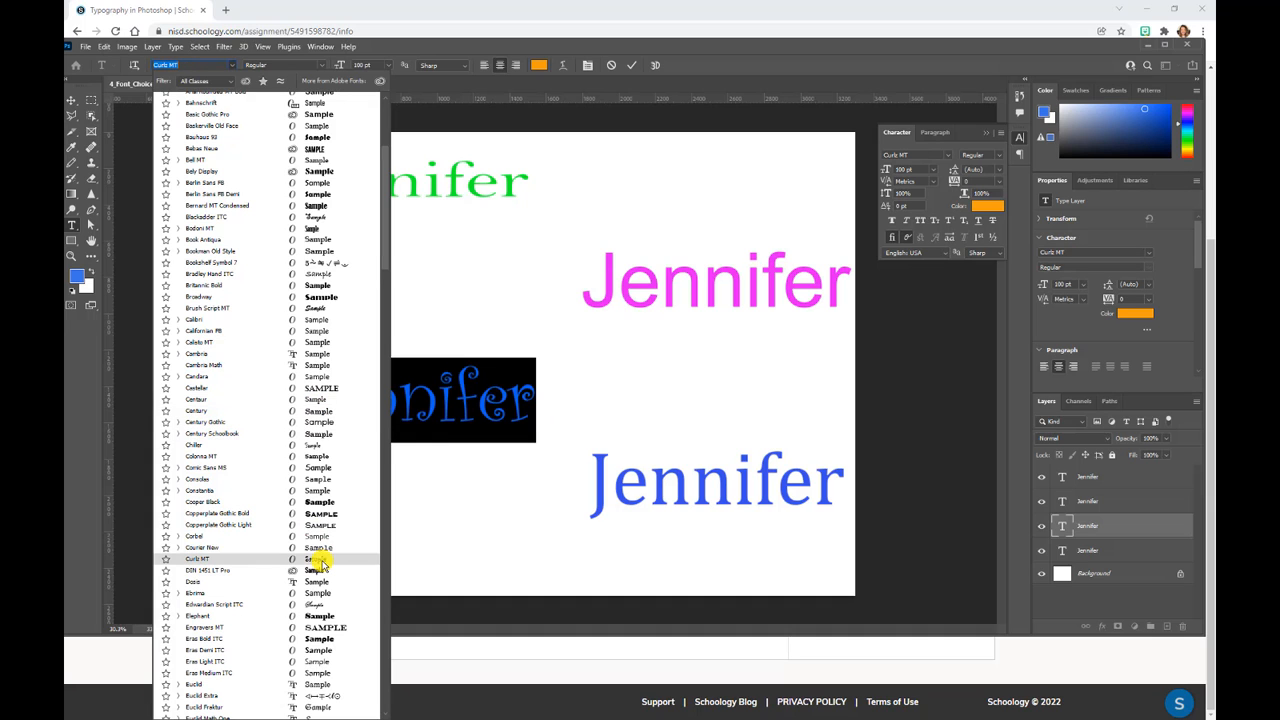
pyautogui.scroll(-3, 318, 563)
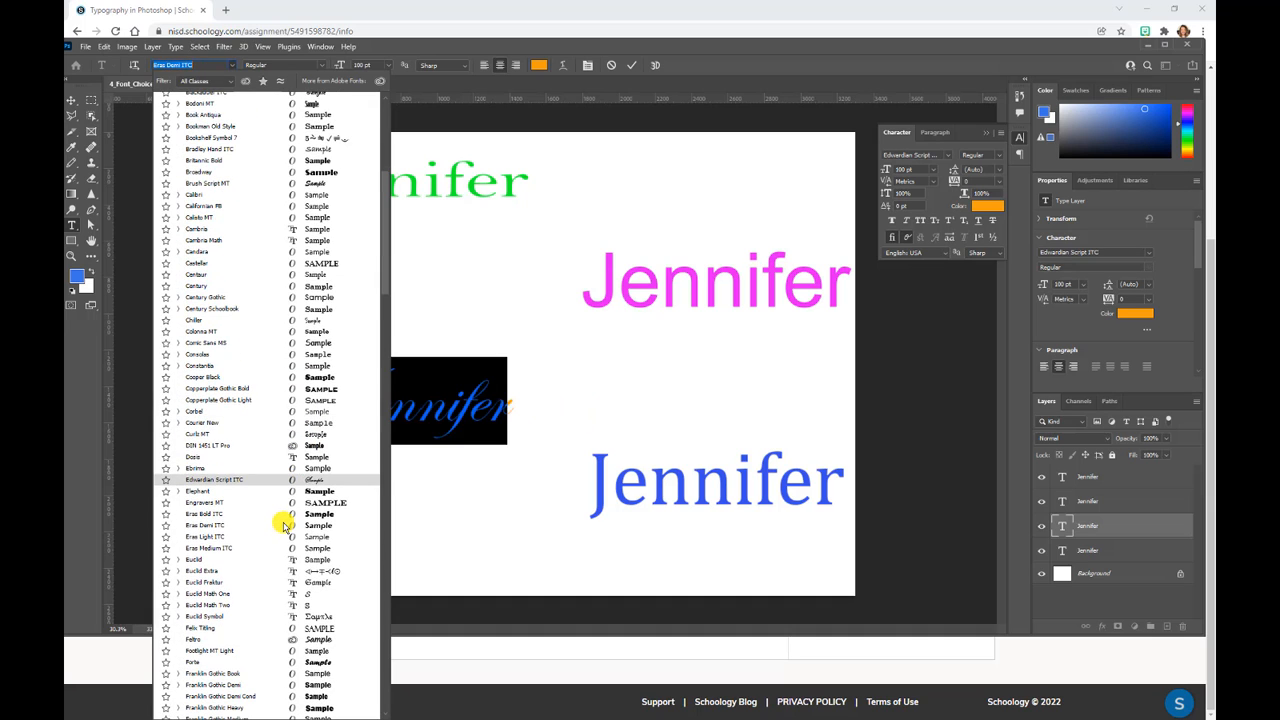
pyautogui.scroll(-3, 284, 527)
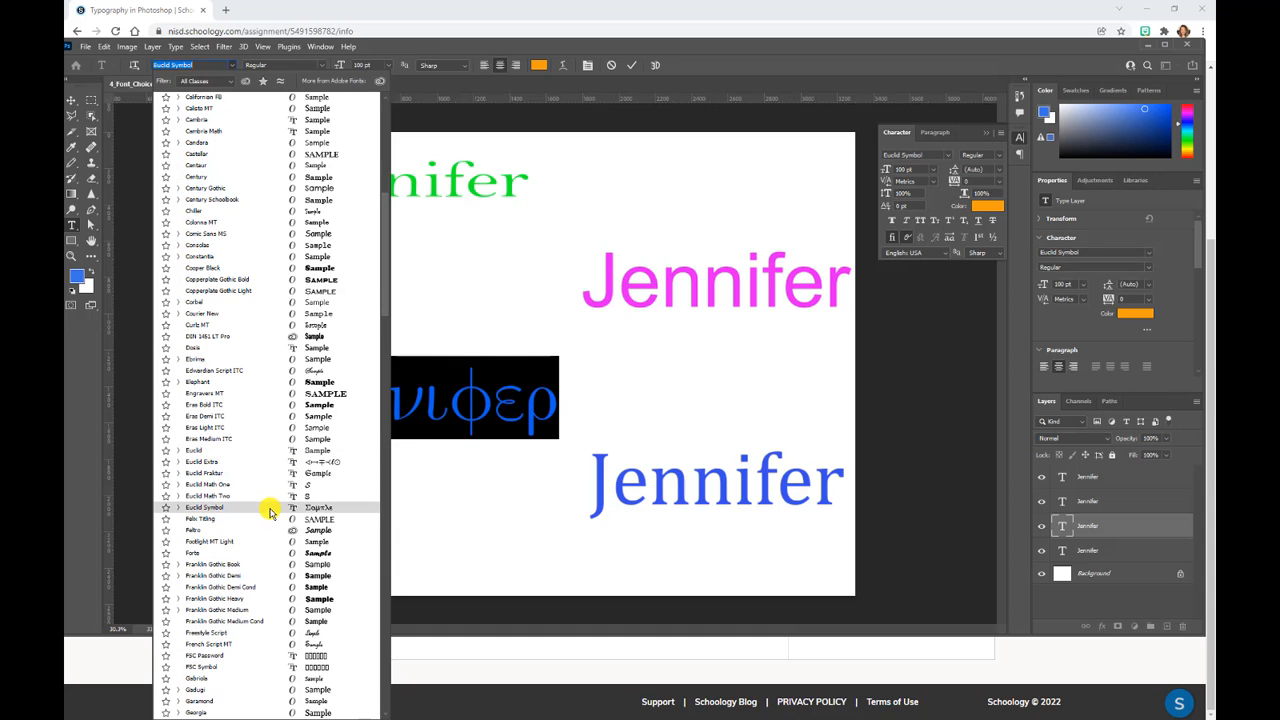
pyautogui.scroll(-2, 268, 519)
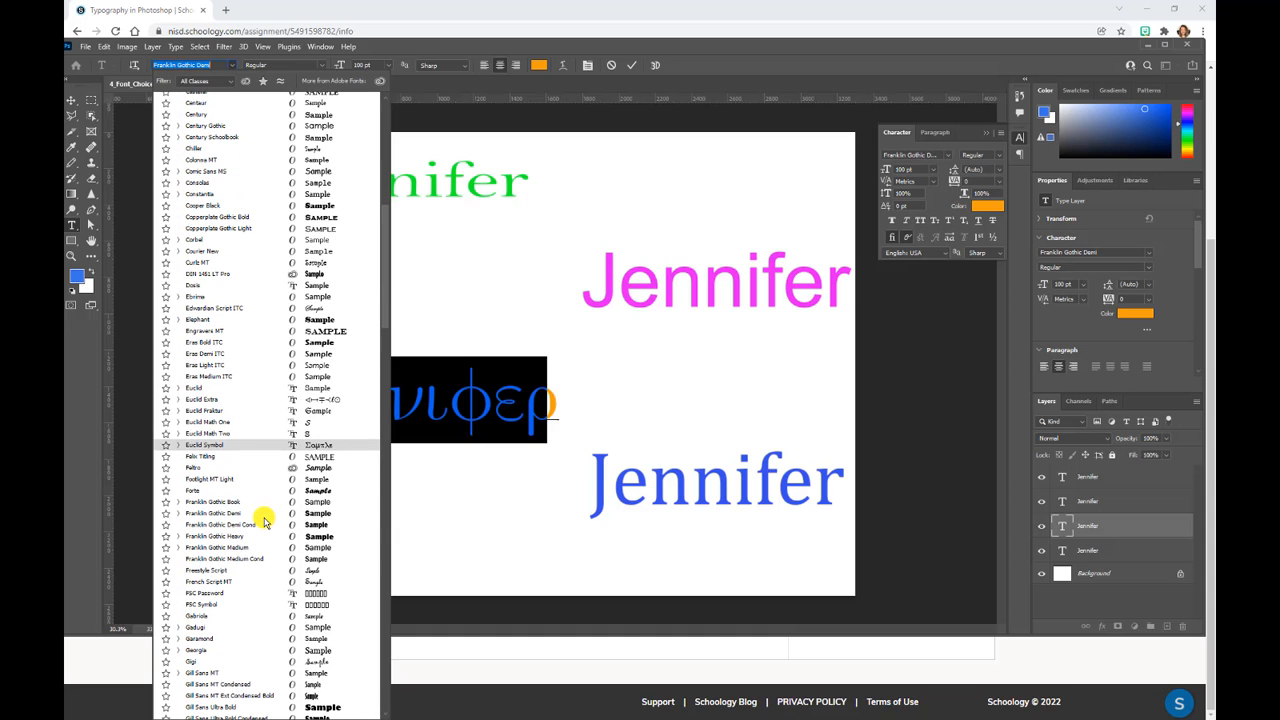
pyautogui.click(301, 663)
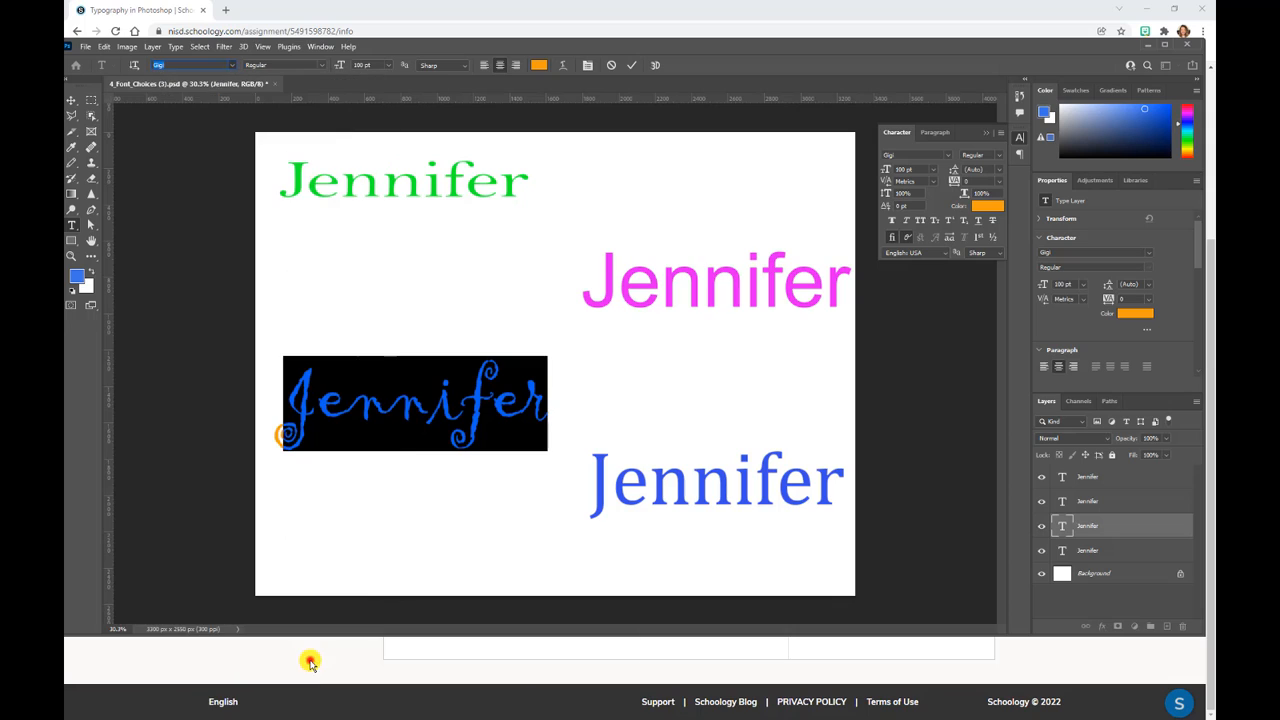
pyautogui.click(632, 66)
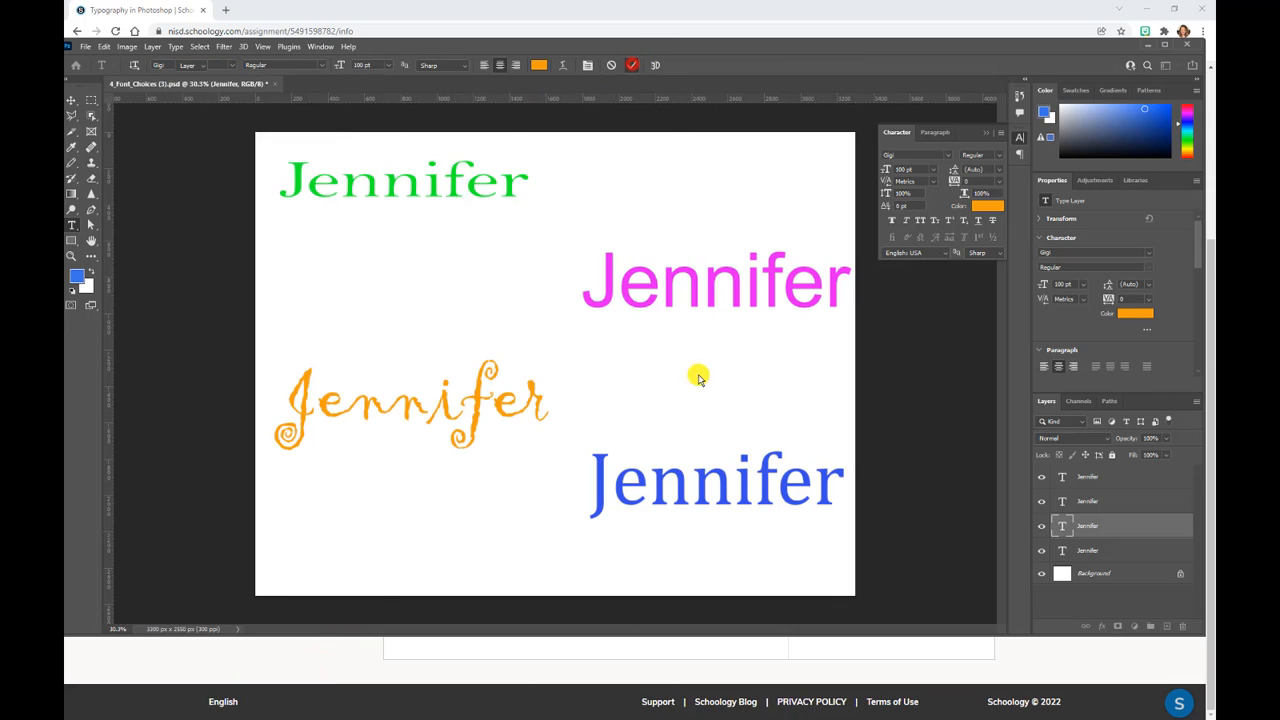
# Step: Set the blue name text's font to the script font Feltro, keeping its color, and commit the edit
pyautogui.press('v')
pyautogui.click(700, 481)
pyautogui.doubleClick(700, 481)
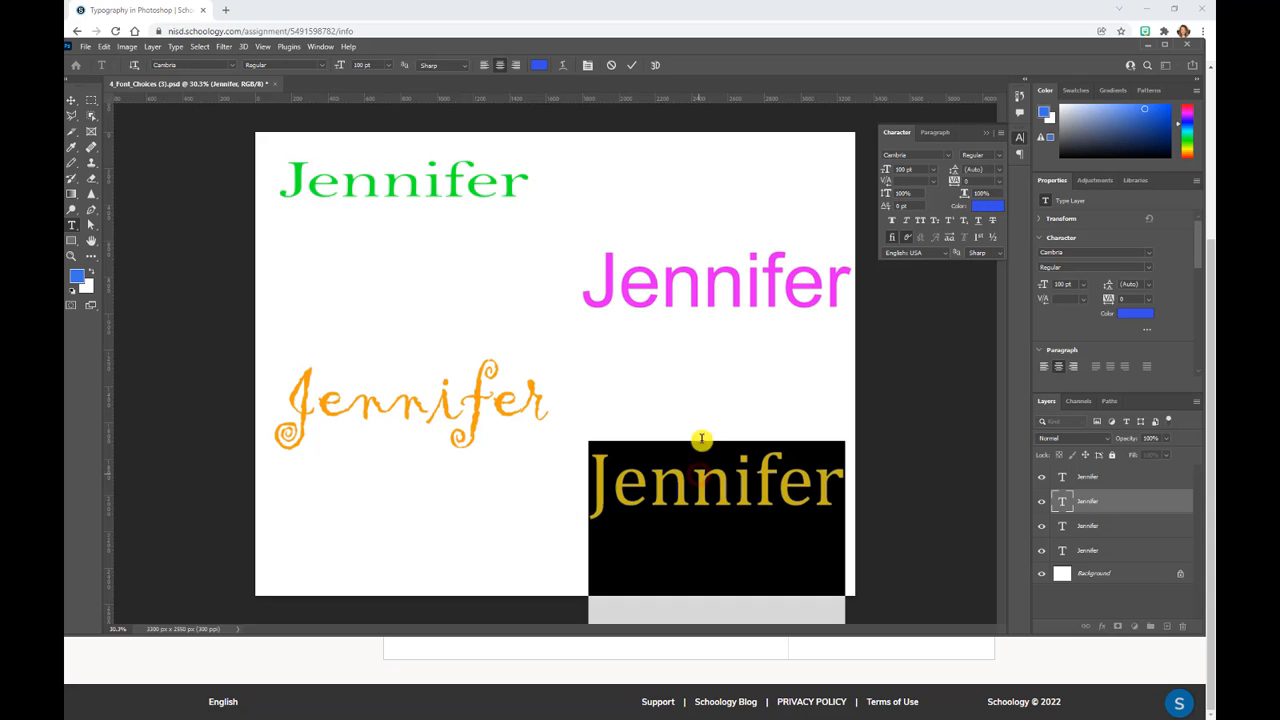
pyautogui.click(538, 65)
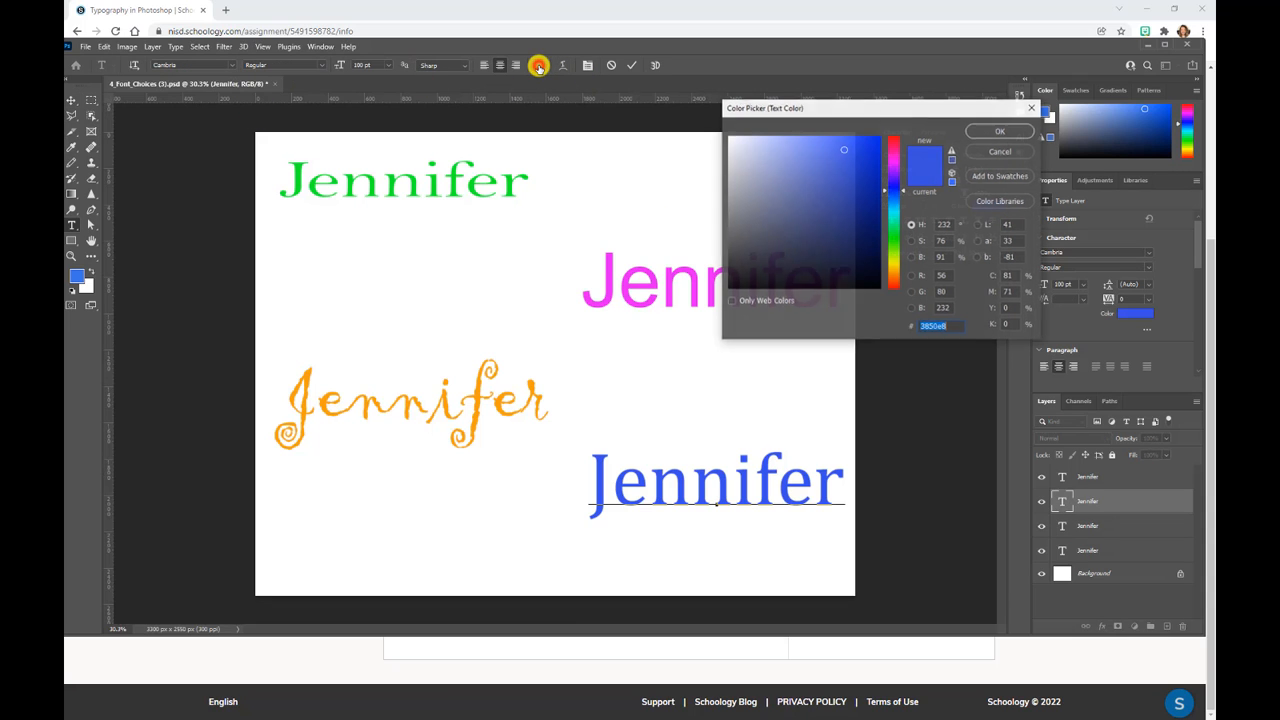
pyautogui.click(1000, 132)
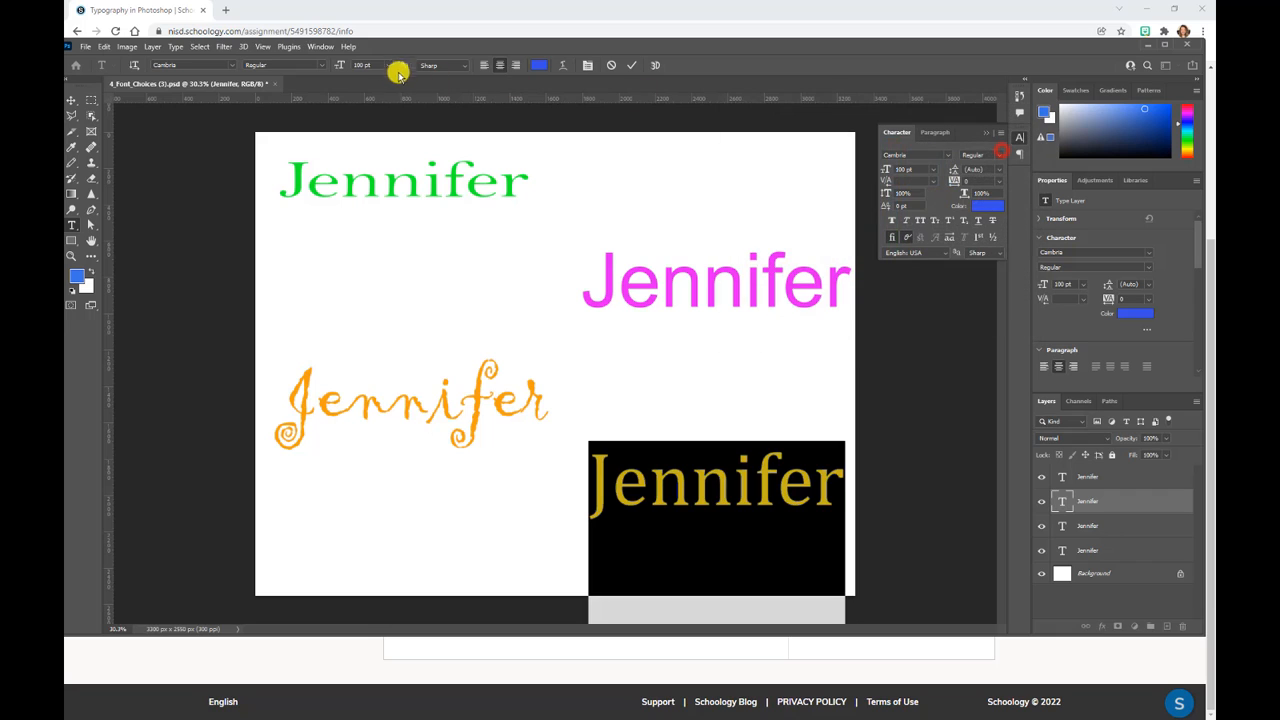
pyautogui.click(232, 65)
pyautogui.scroll(-10, 229, 323)
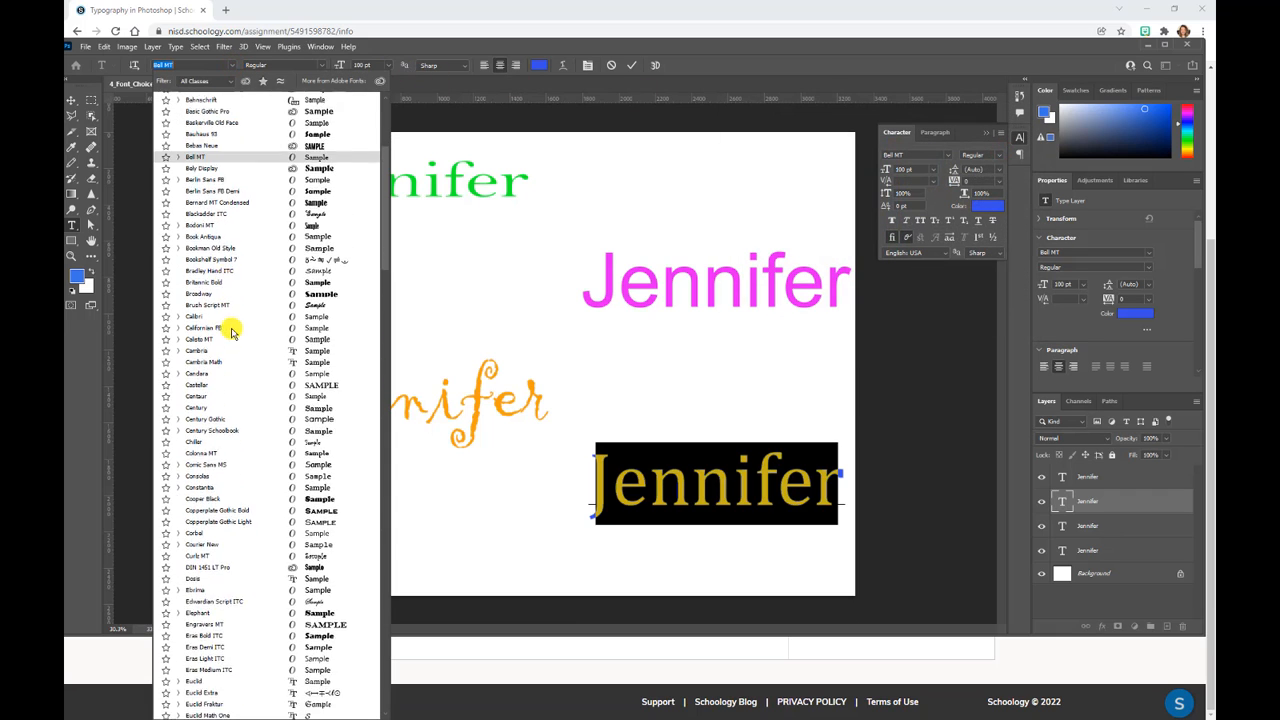
pyautogui.scroll(-4, 286, 420)
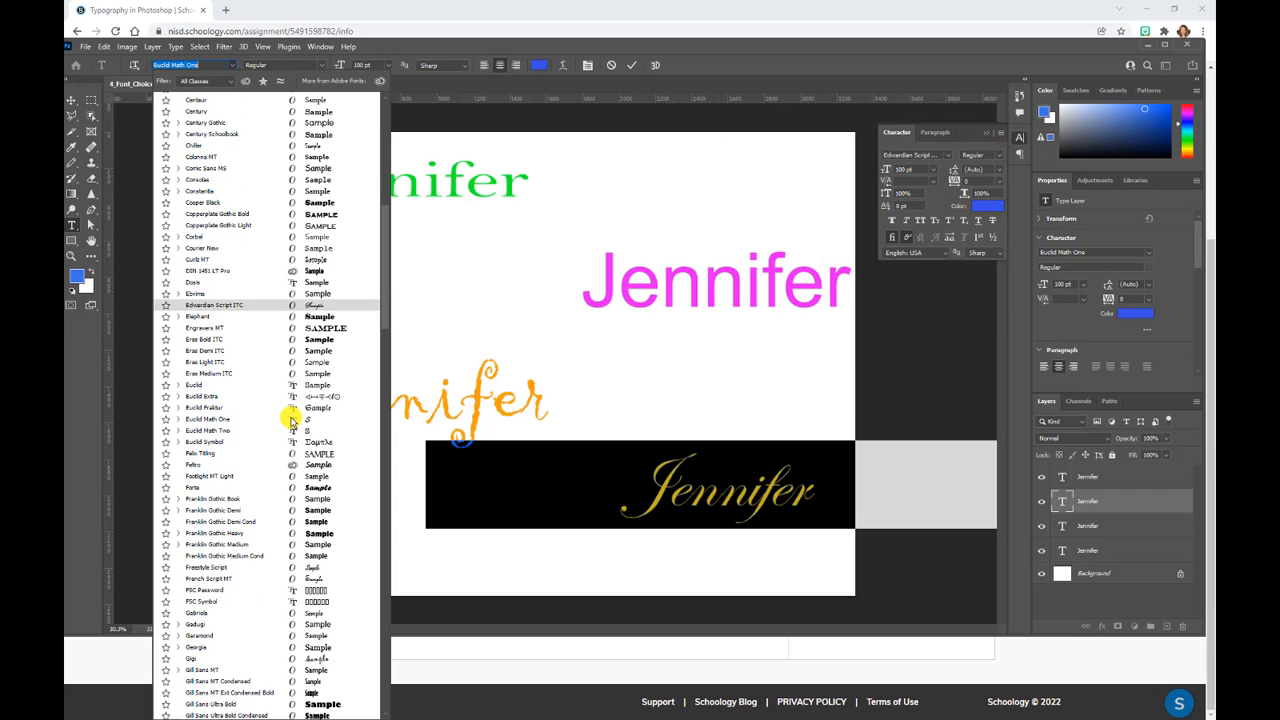
pyautogui.click(320, 464)
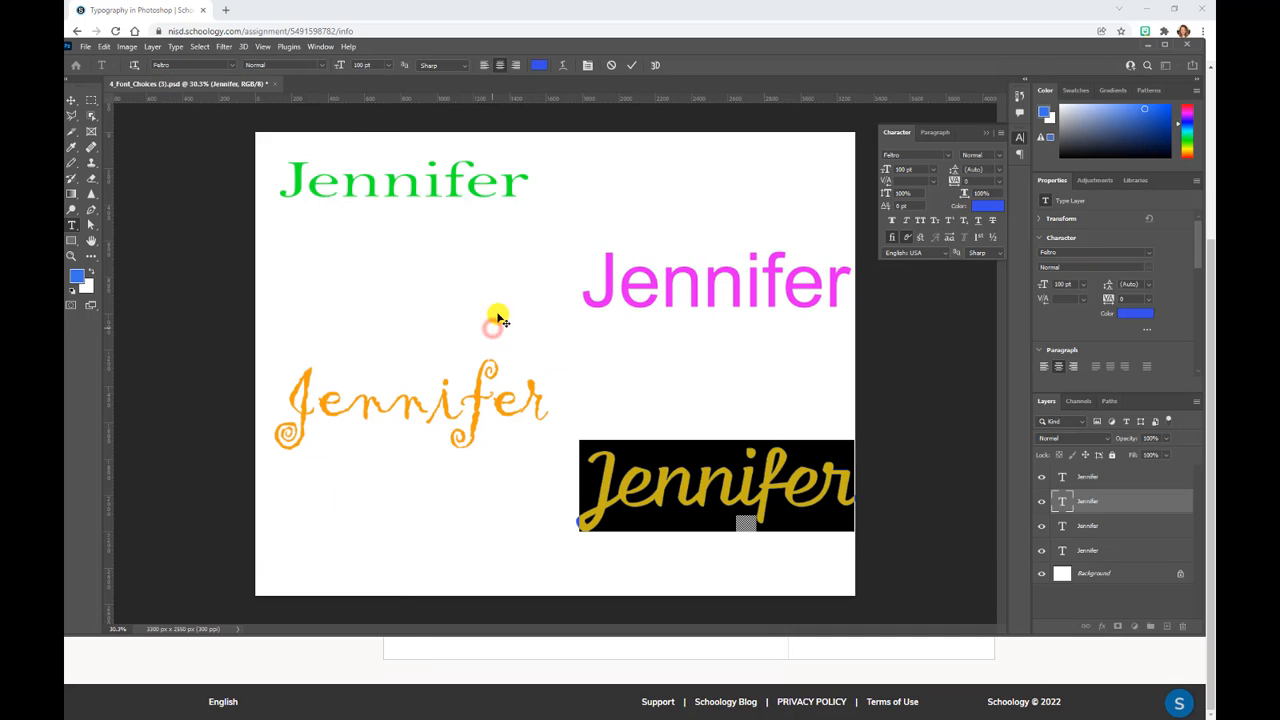
pyautogui.click(628, 65)
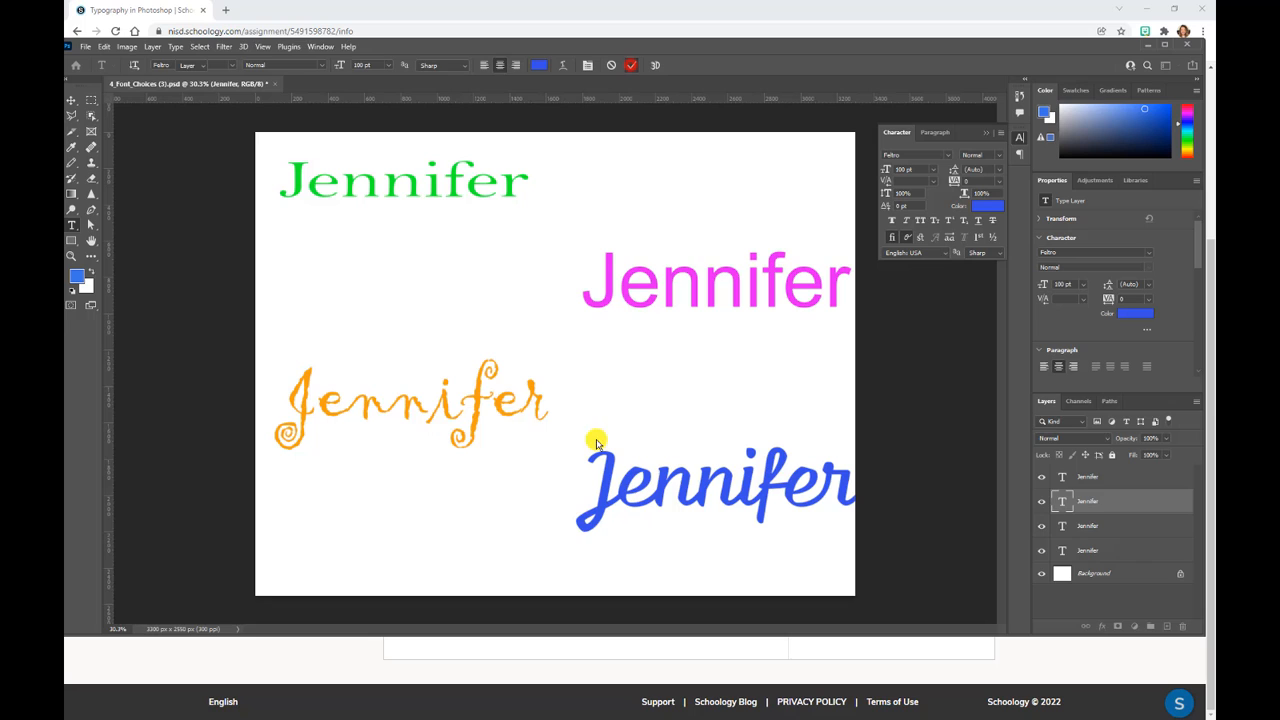
# Step: Move the orange name text slightly up and to the right, then deselect it
pyautogui.keyDown('ctrl'); pyautogui.click(487, 395); pyautogui.keyUp('ctrl')
pyautogui.moveTo(487, 395); pyautogui.dragTo(495, 384)
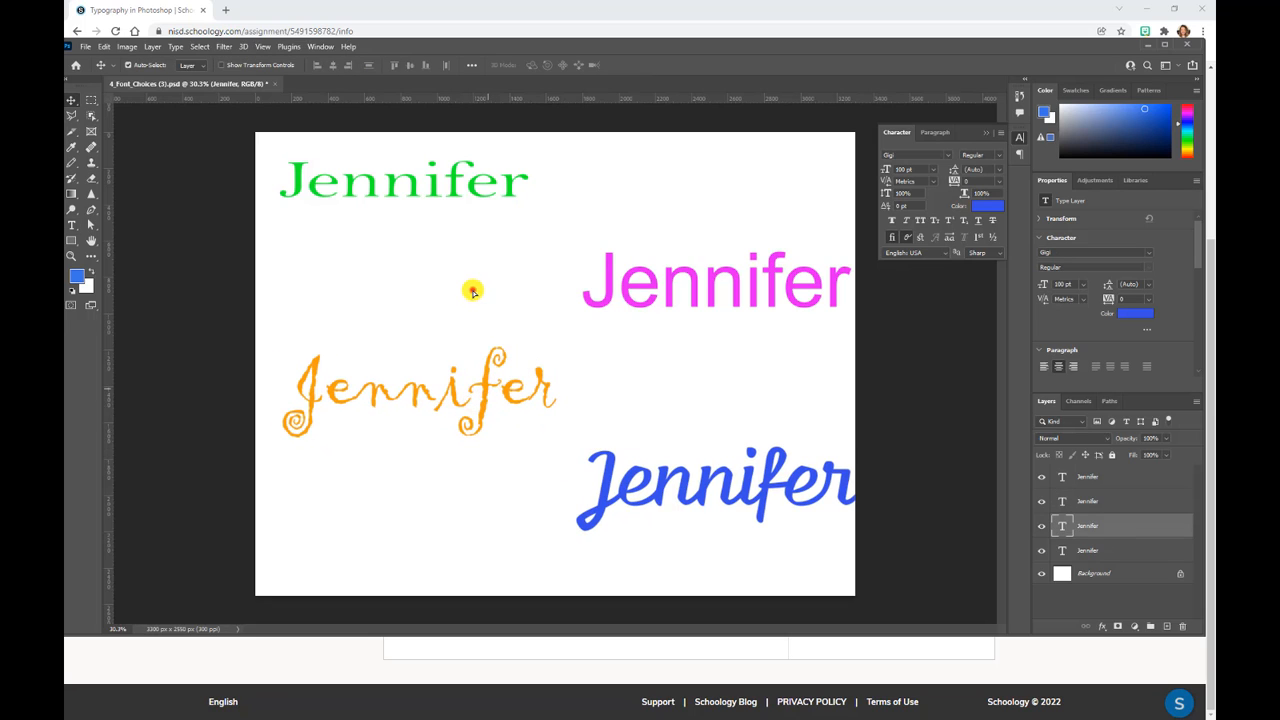
pyautogui.click(462, 298)
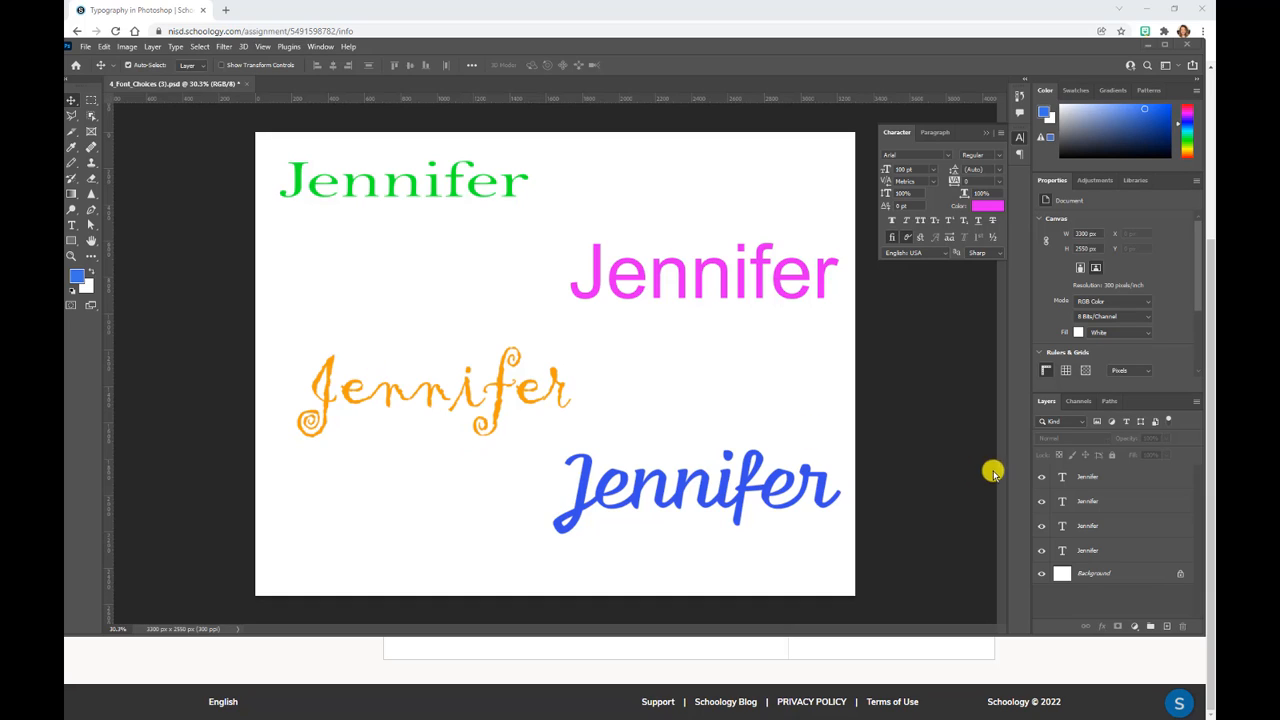
# Step: Add a Drop Shadow effect to the magenta name text layer
pyautogui.click(1116, 479)
pyautogui.click(1117, 478)
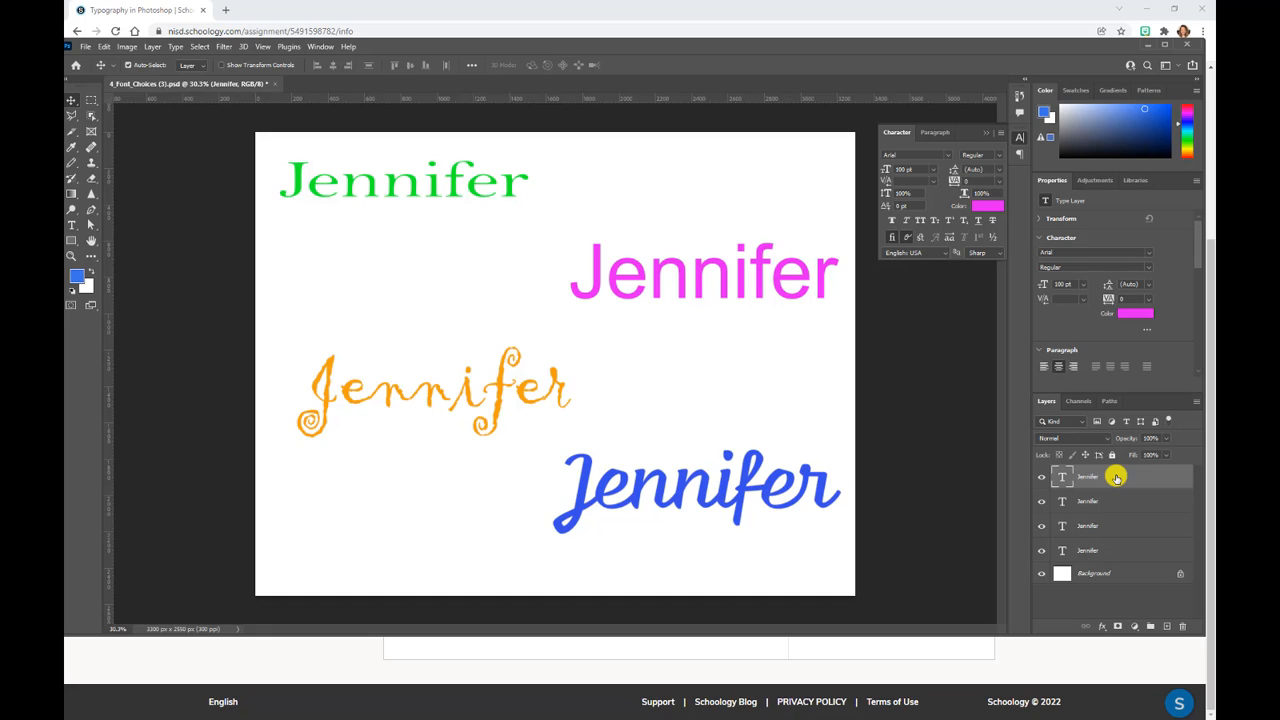
pyautogui.click(1116, 478)
pyautogui.click(1116, 478)
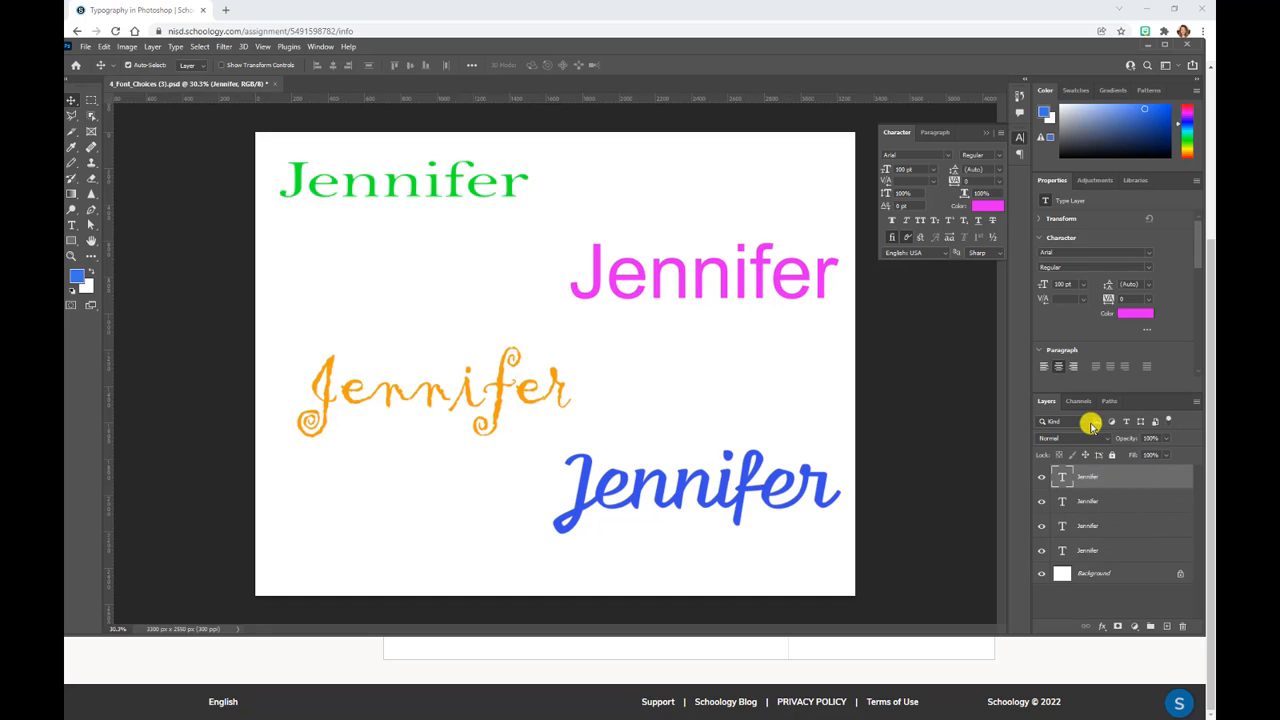
pyautogui.click(1102, 628)
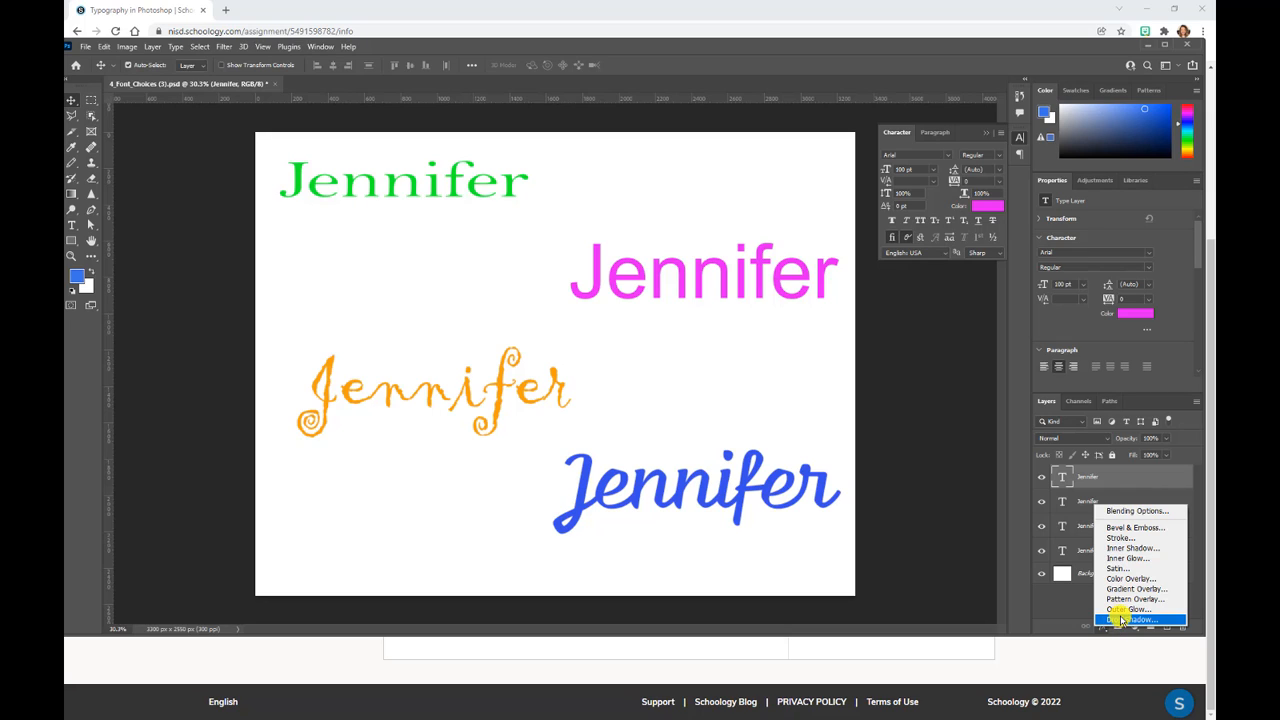
pyautogui.click(1121, 620)
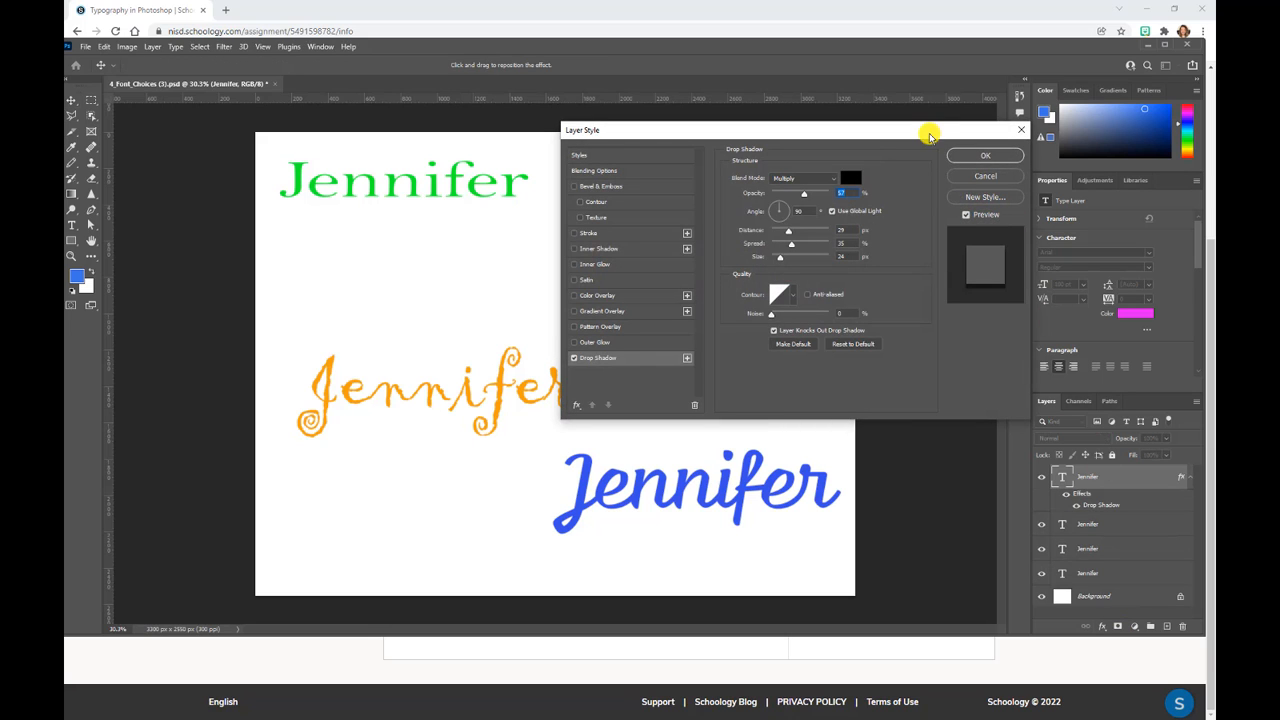
# Step: Shorten the magenta text's drop shadow distance, adjust its size, set its angle to 127° and apply the effect
pyautogui.moveTo(912, 128); pyautogui.dragTo(560, 206)
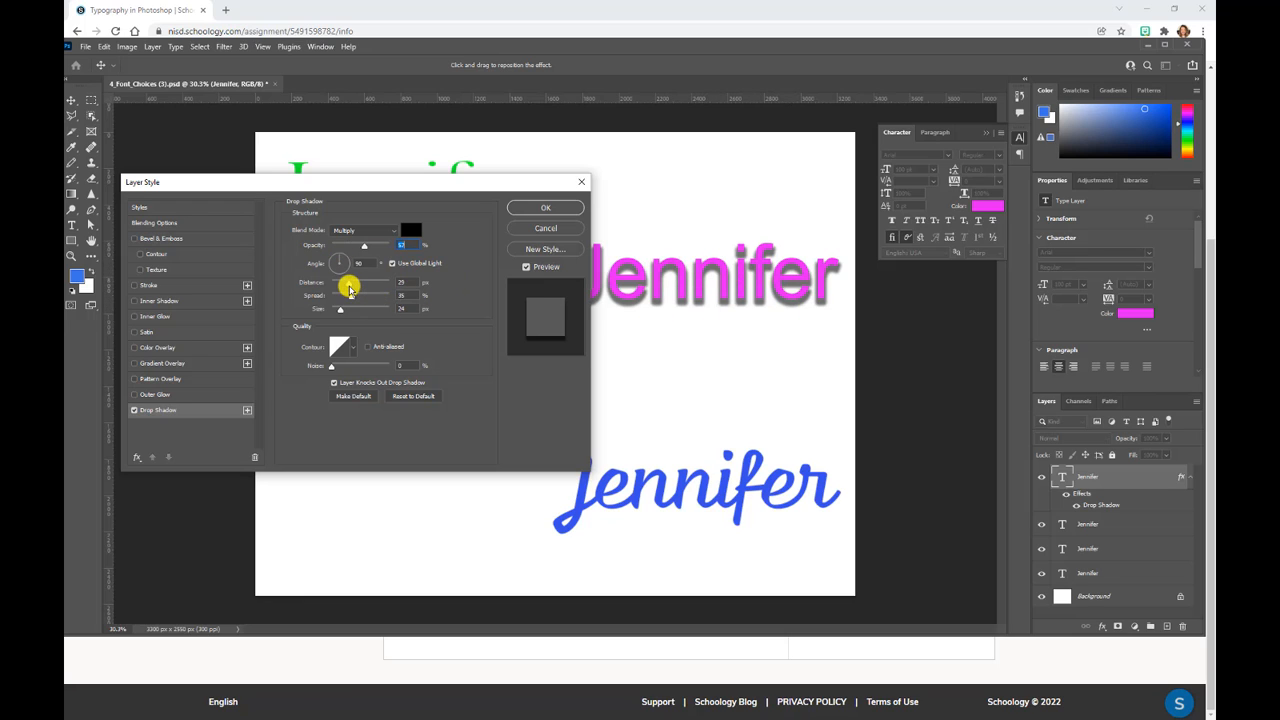
pyautogui.moveTo(349, 288); pyautogui.dragTo(343, 313)
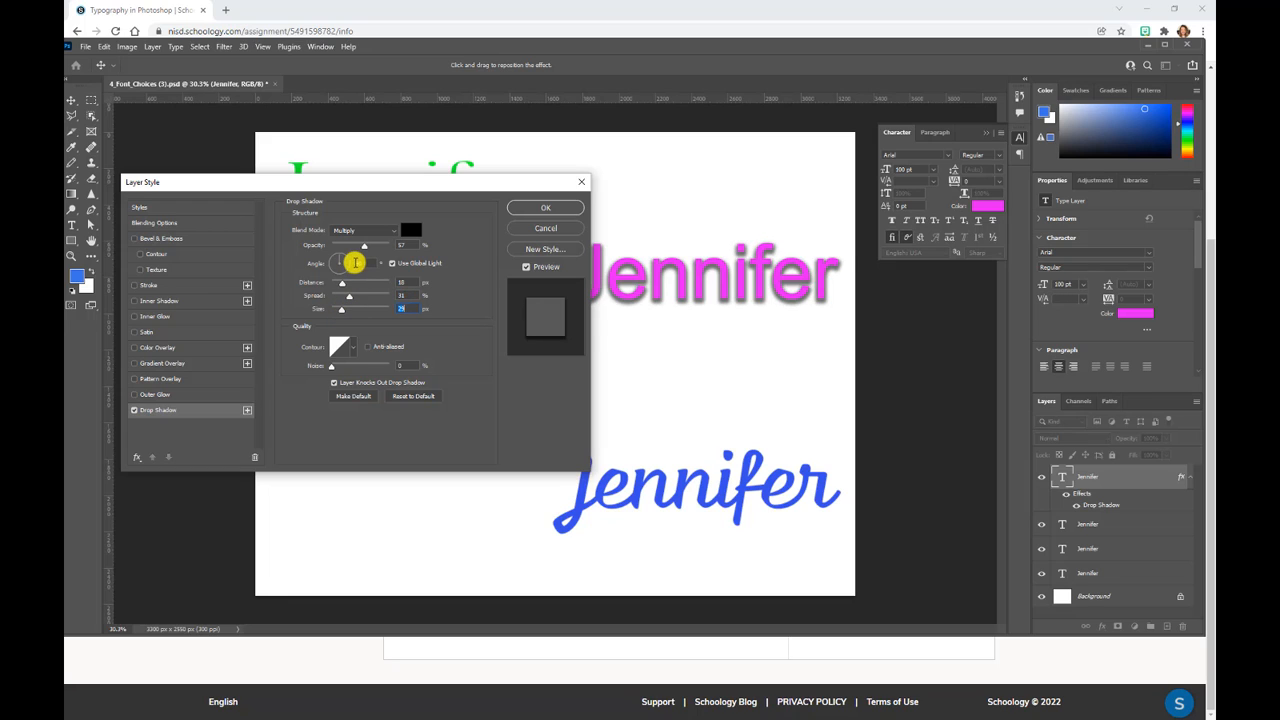
pyautogui.moveTo(346, 260)
pyautogui.mouseDown()
pyautogui.moveTo(347, 273)
pyautogui.moveTo(335, 259)
pyautogui.mouseUp()
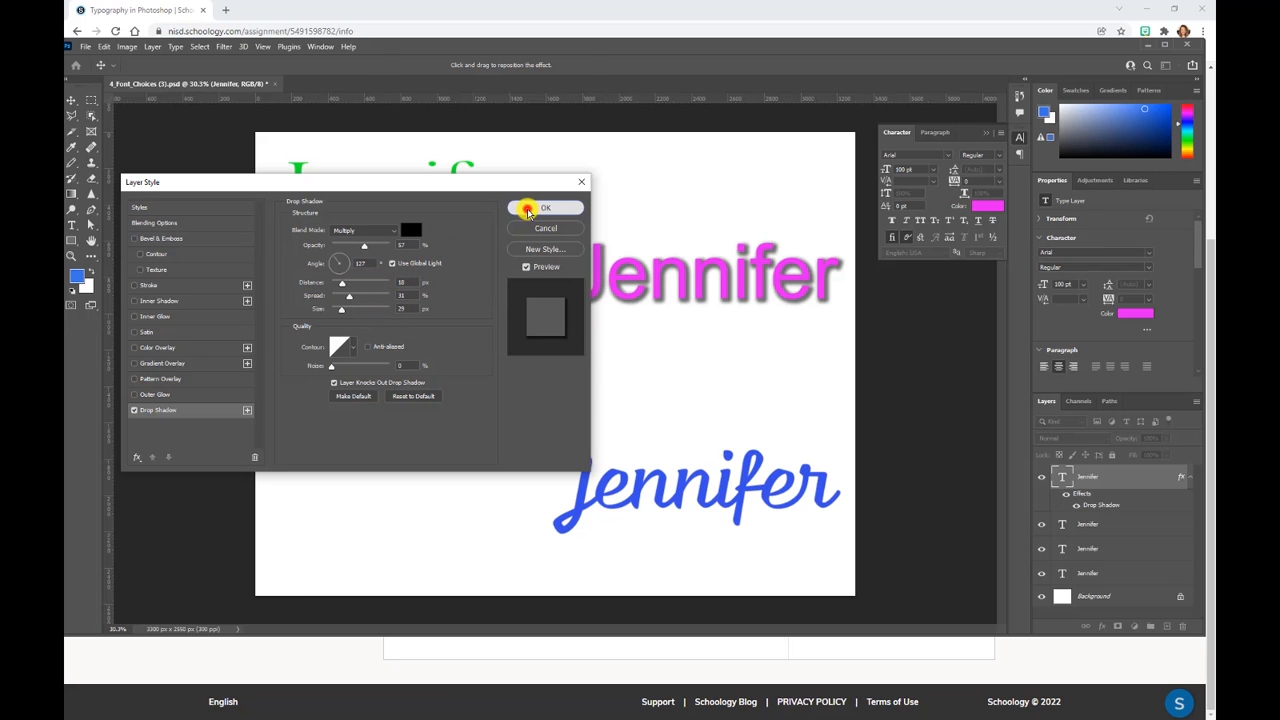
pyautogui.click(528, 208)
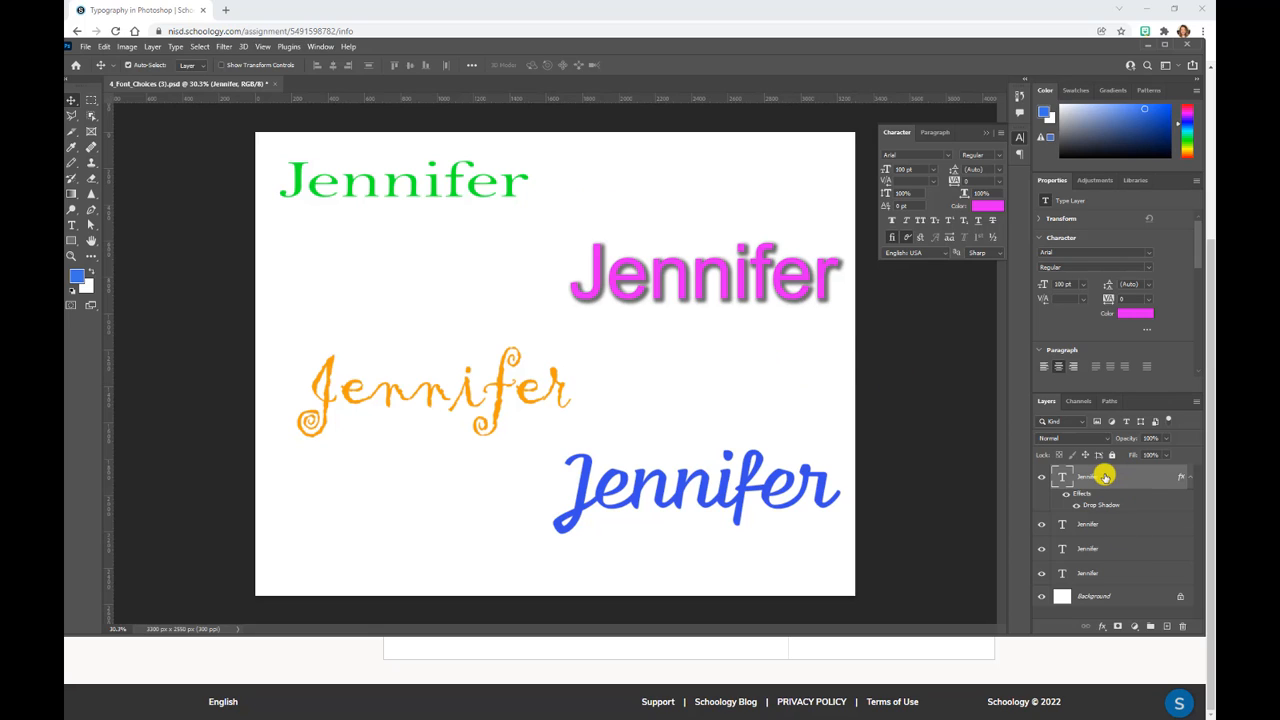
pyautogui.press('ctrl')
pyautogui.press('ctrl')
pyautogui.press('ctrl')
pyautogui.press('ctrl')
pyautogui.click(1101, 631)
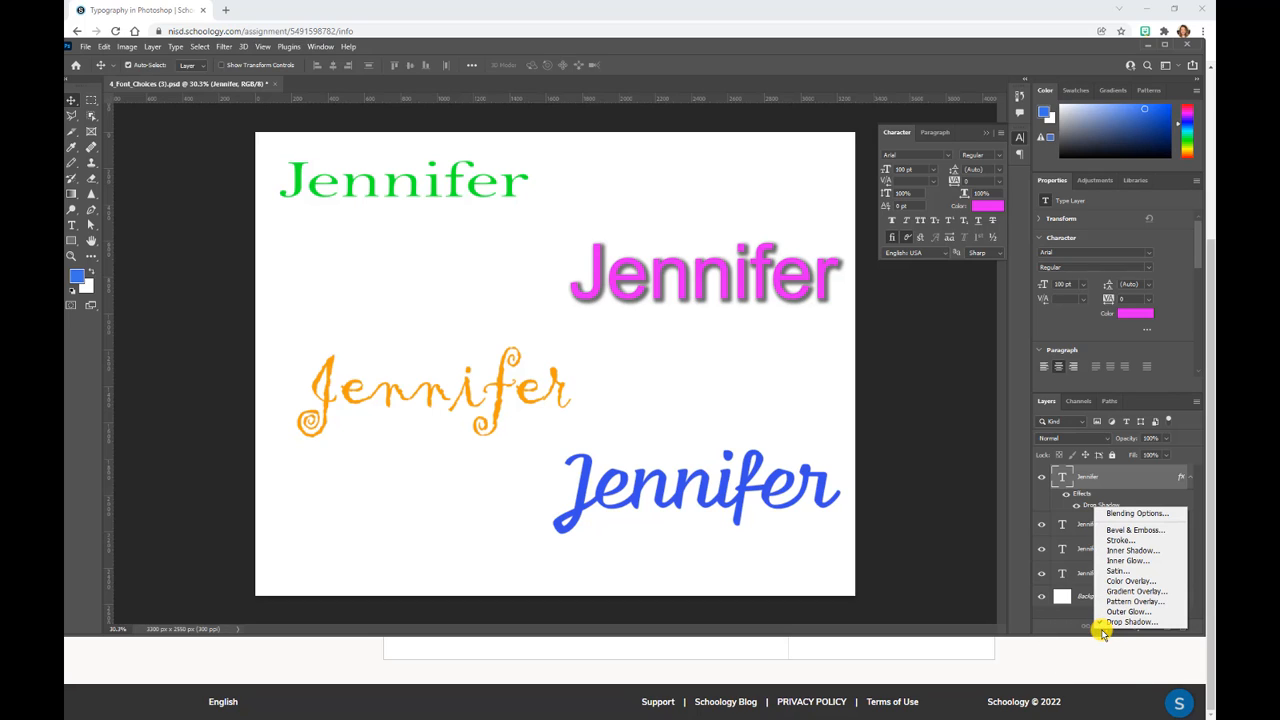
pyautogui.click(942, 472)
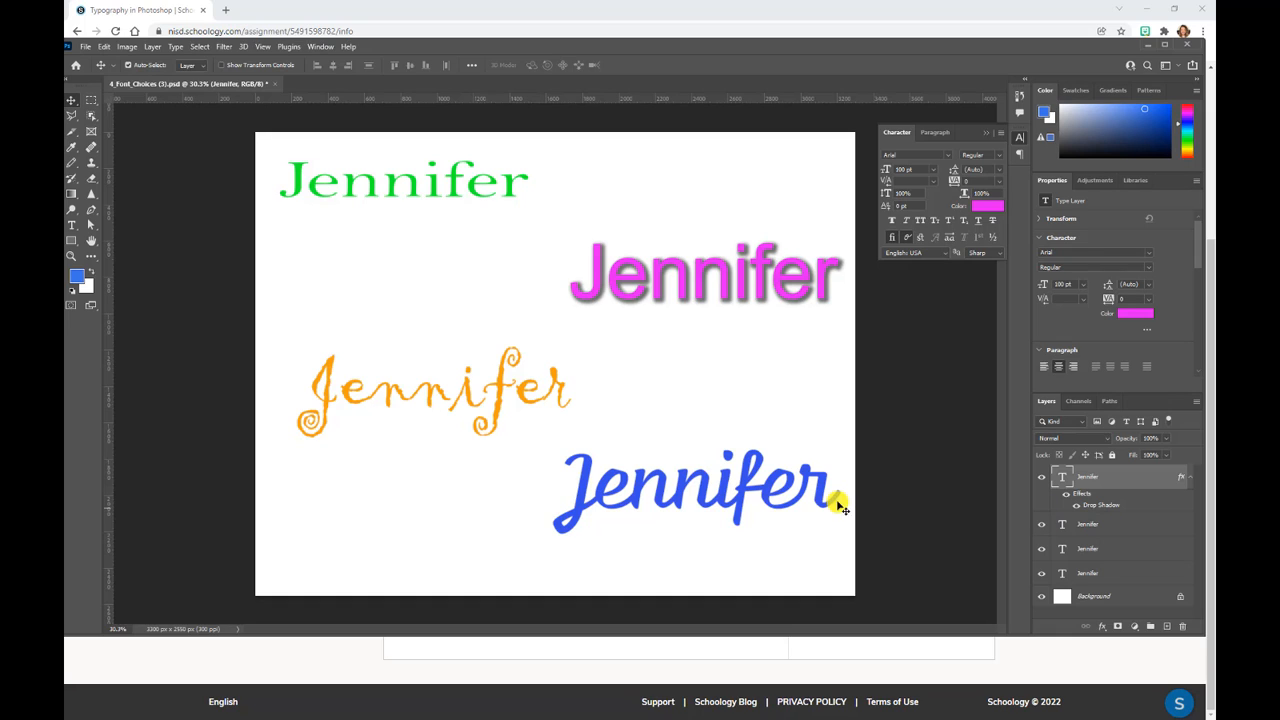
# Step: Apply a Pattern Overlay to the blue name text using the first pattern in the Water group
pyautogui.click(680, 484)
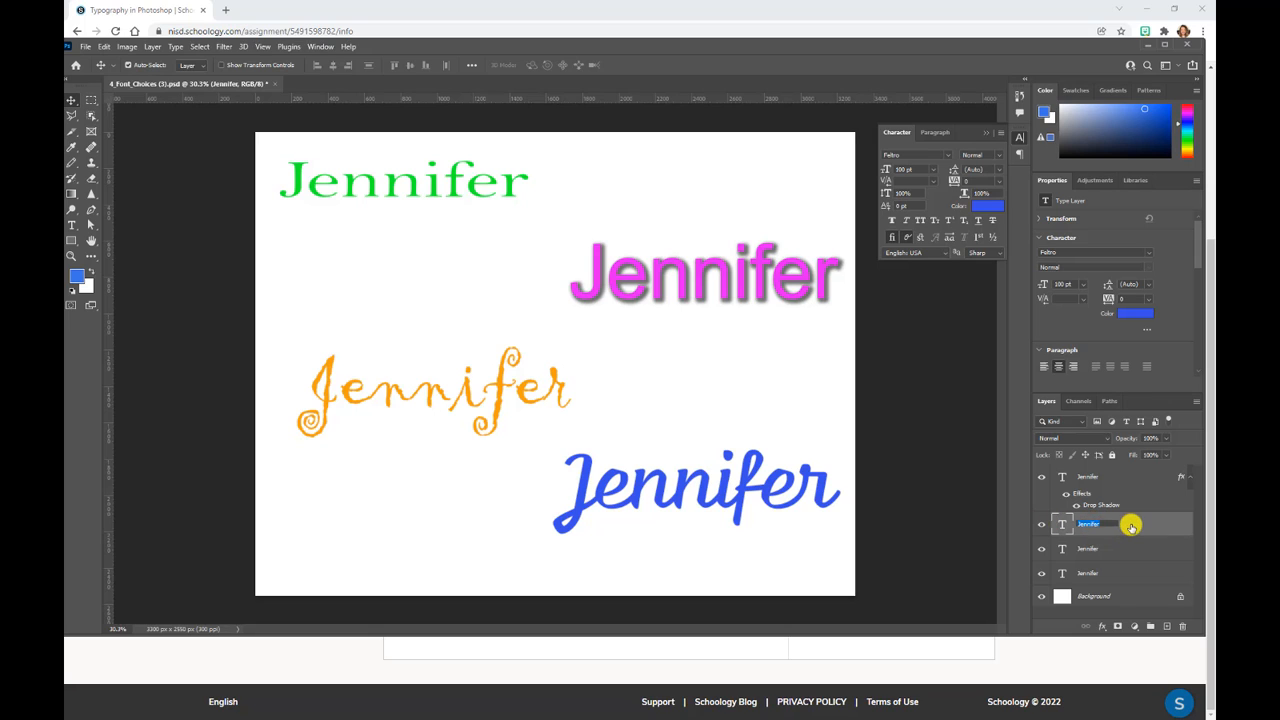
pyautogui.click(1103, 628)
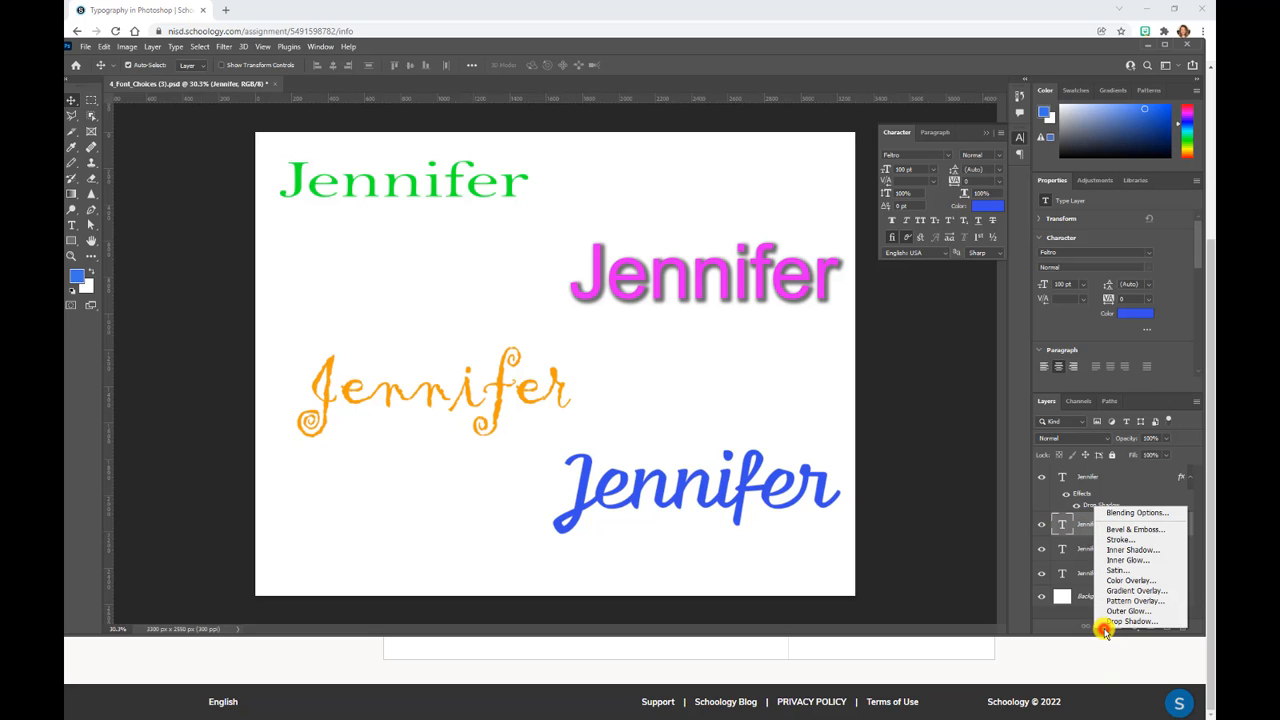
pyautogui.click(1136, 600)
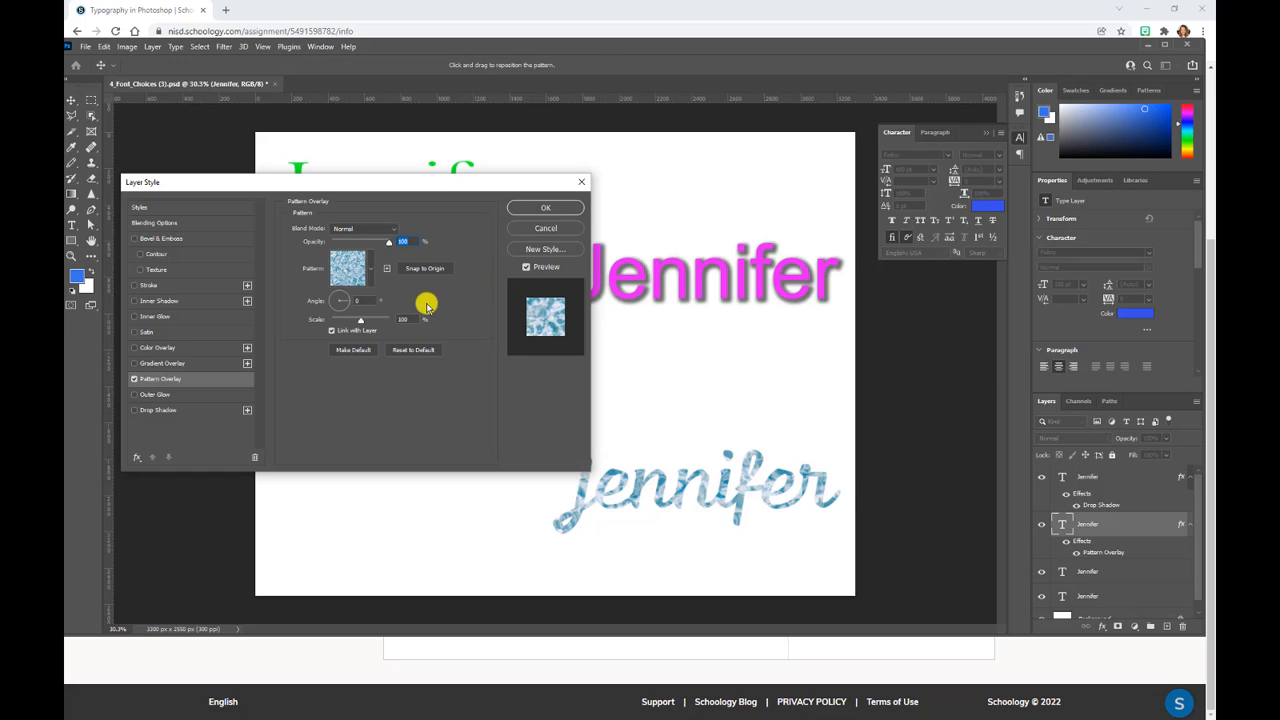
pyautogui.click(366, 270)
pyautogui.click(304, 374)
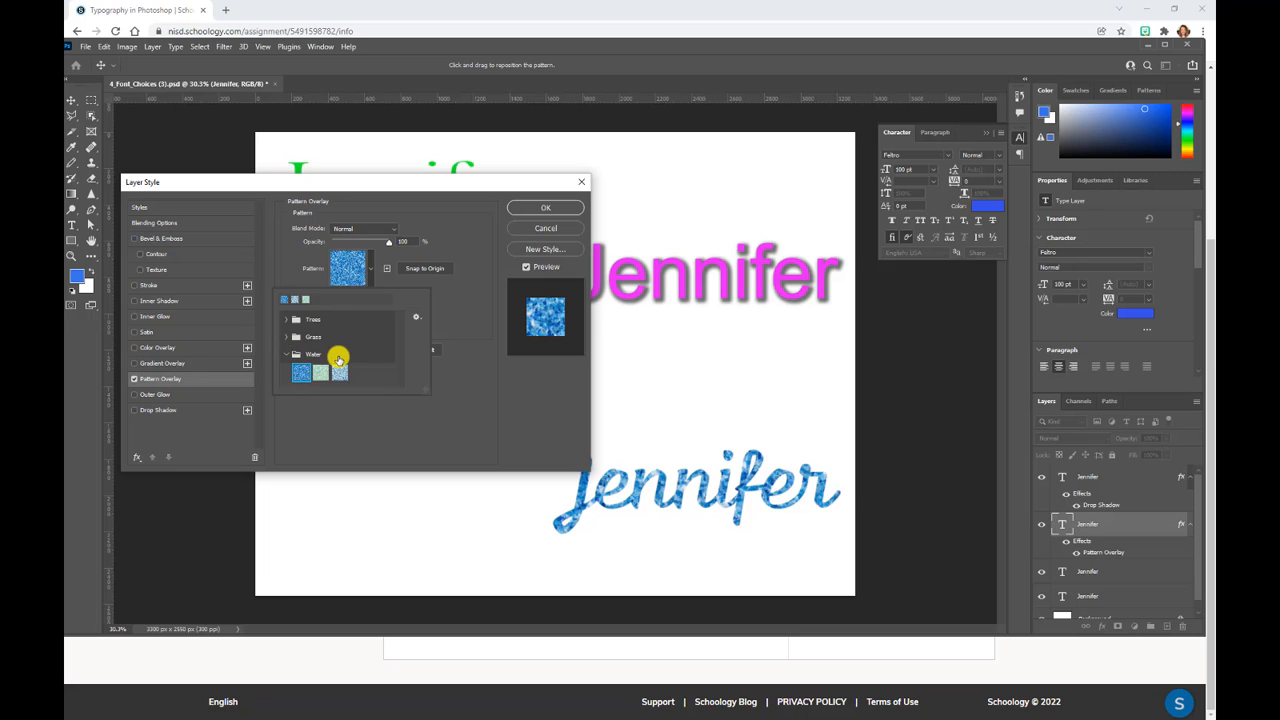
pyautogui.click(533, 208)
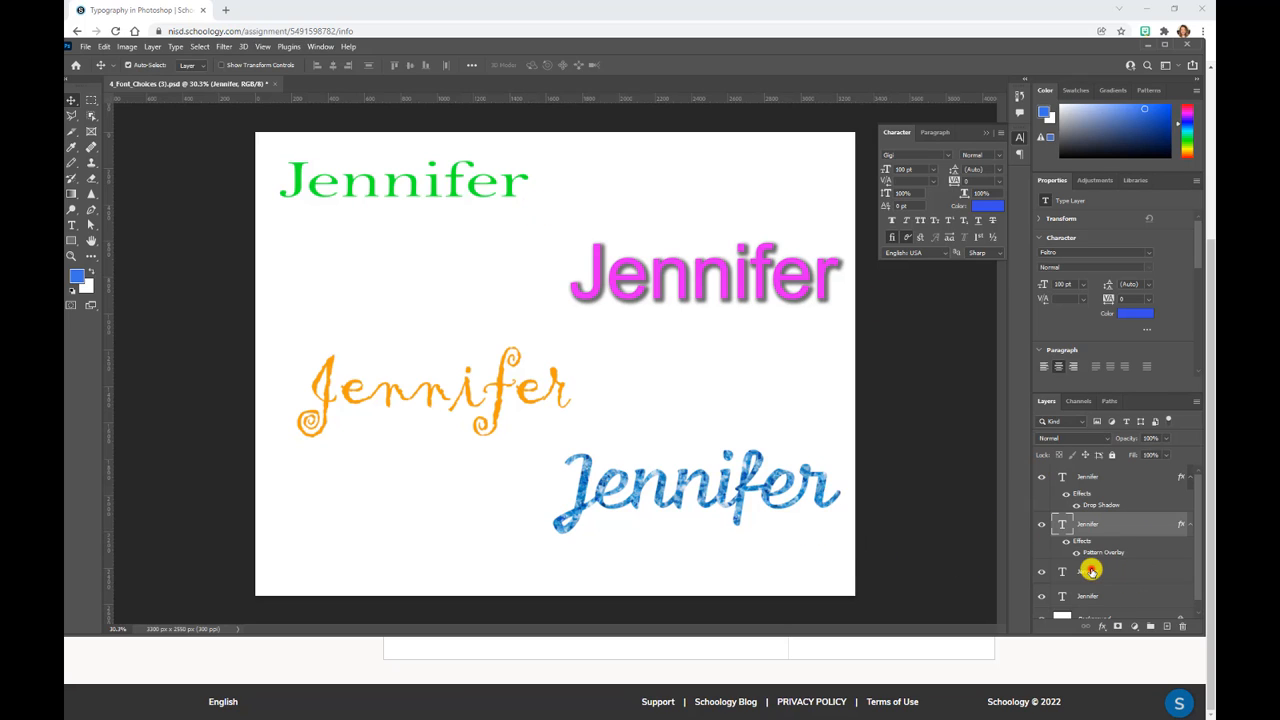
pyautogui.click(1088, 568)
pyautogui.click(1108, 627)
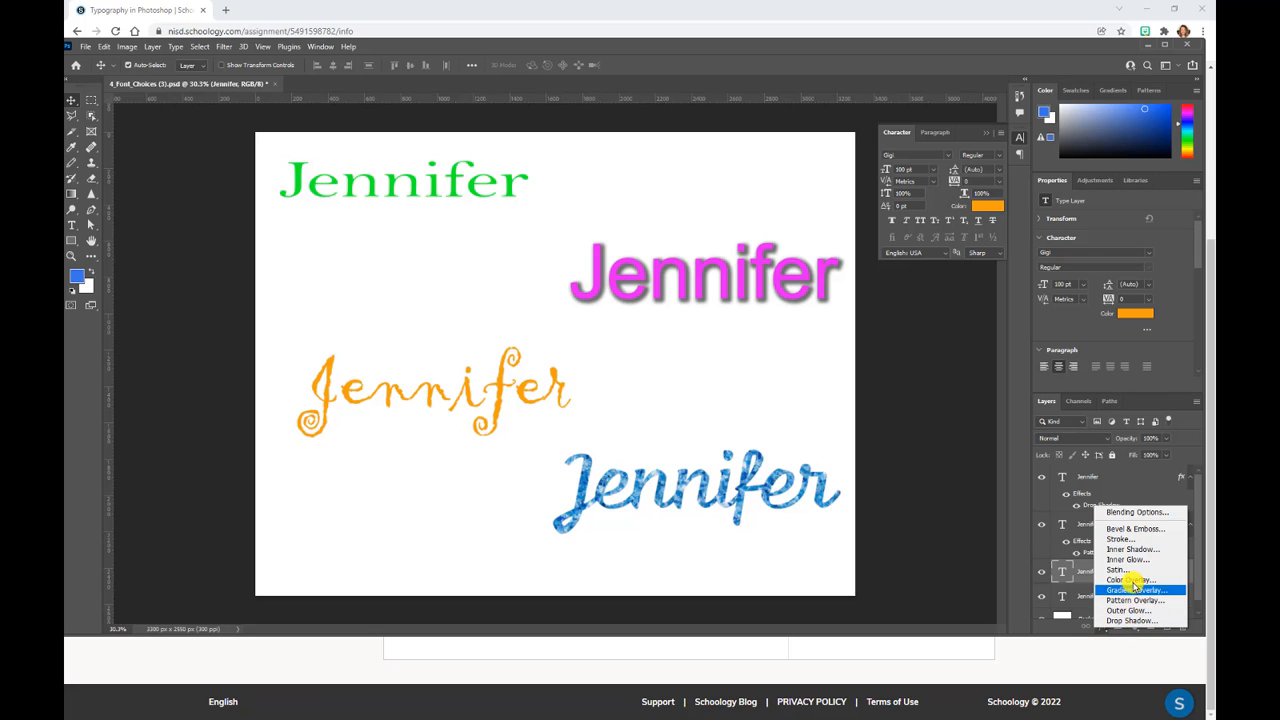
pyautogui.click(1139, 529)
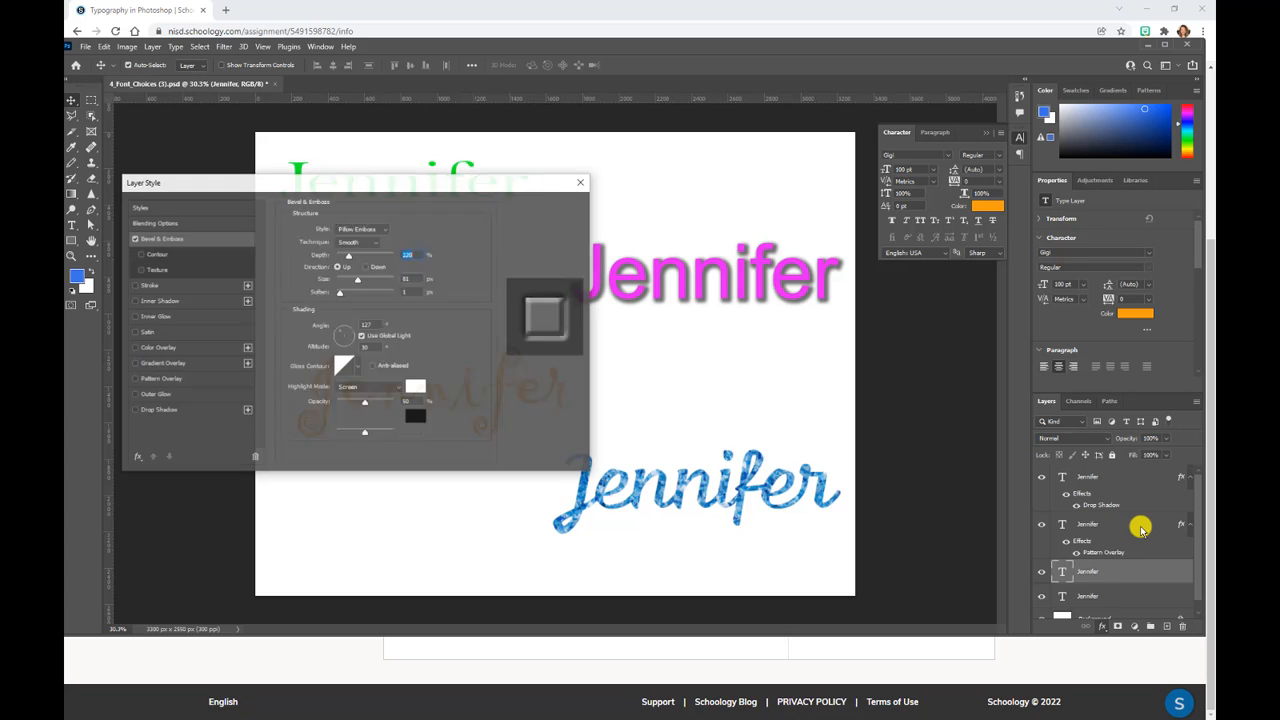
pyautogui.moveTo(497, 181); pyautogui.dragTo(559, 219)
pyautogui.moveTo(688, 262); pyautogui.dragTo(997, 216)
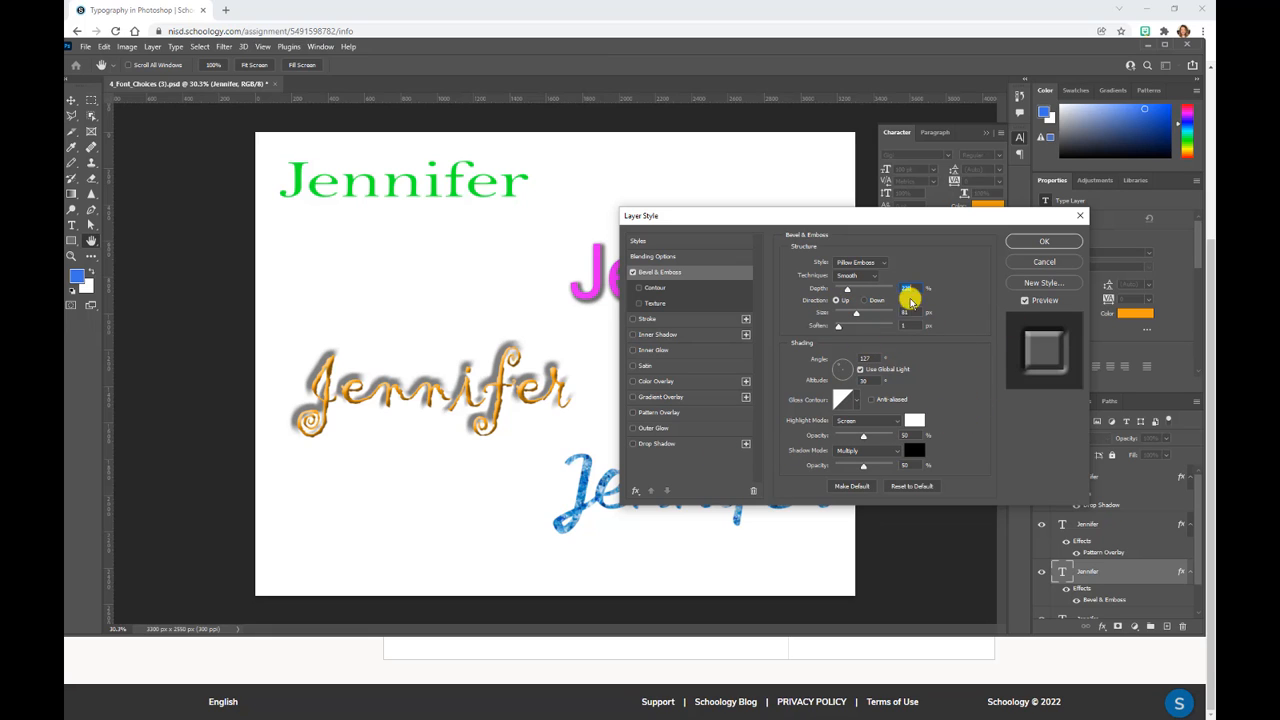
pyautogui.click(856, 261)
pyautogui.click(850, 272)
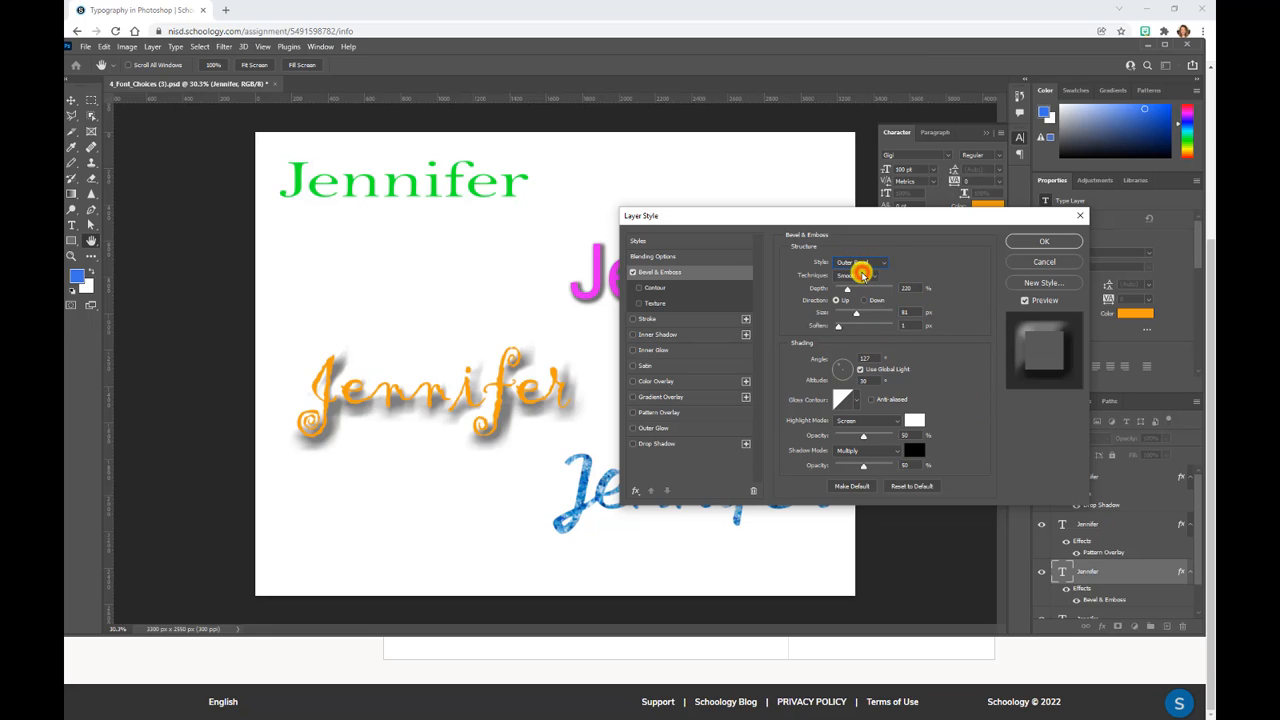
pyautogui.click(1044, 261)
# Step: Add an Outer Glow to the orange name text layer and increase the glow's size to about 188 px
pyautogui.click(1107, 628)
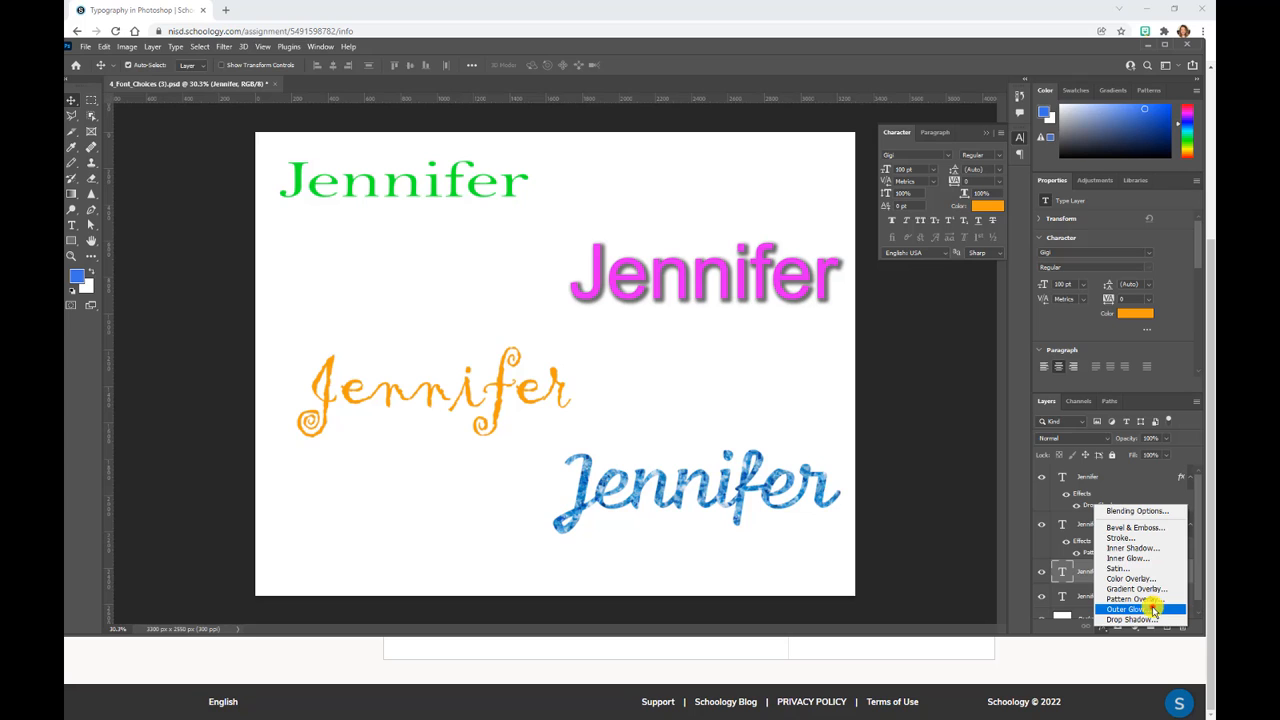
pyautogui.click(1153, 609)
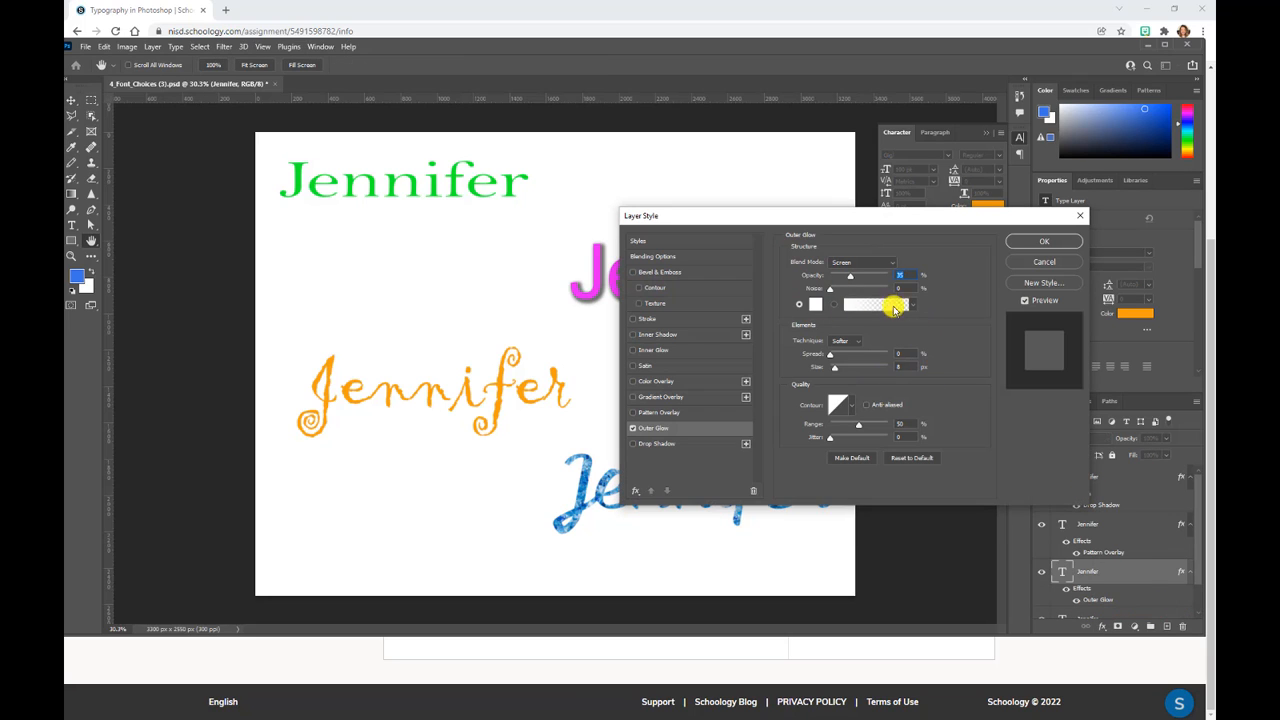
pyautogui.click(819, 304)
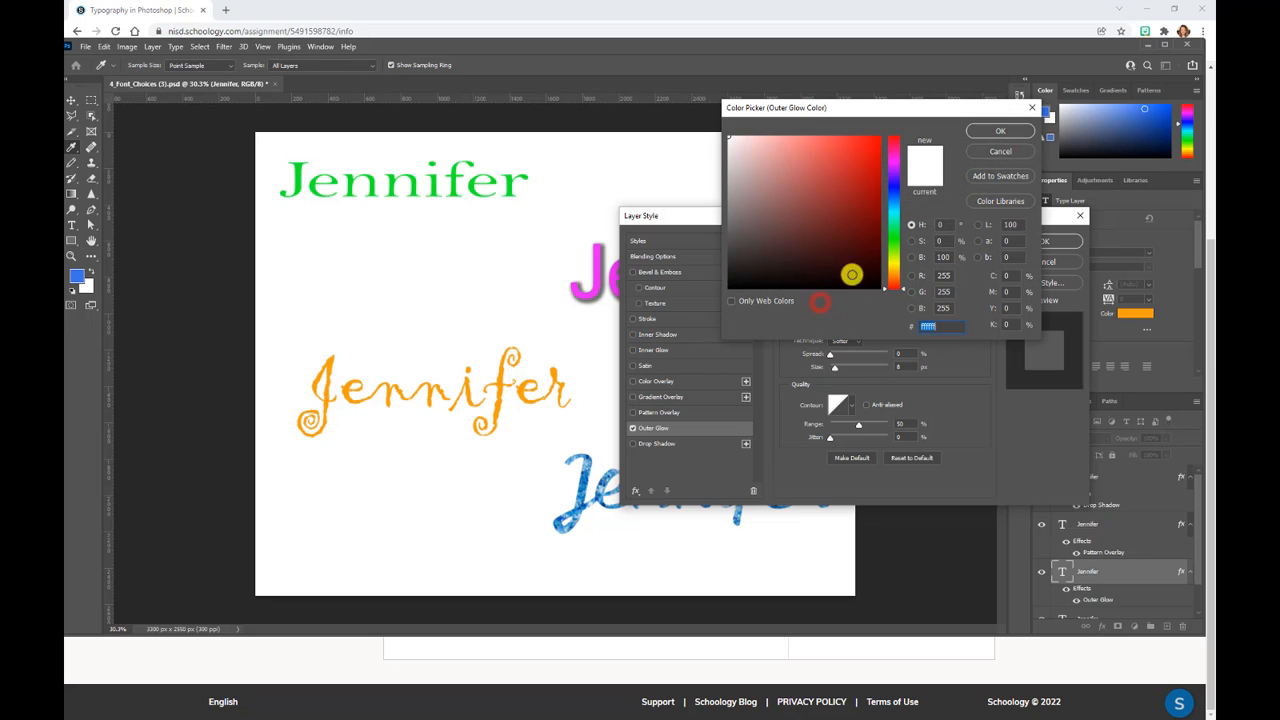
pyautogui.click(894, 263)
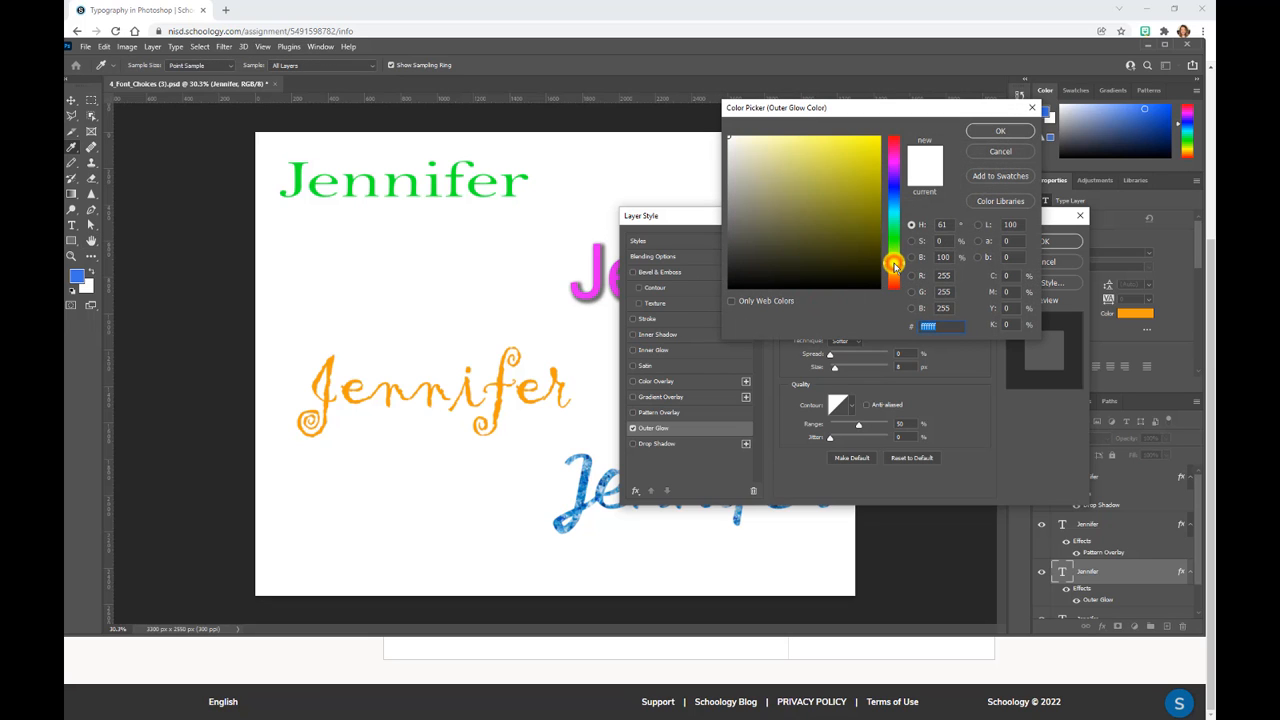
pyautogui.click(1000, 131)
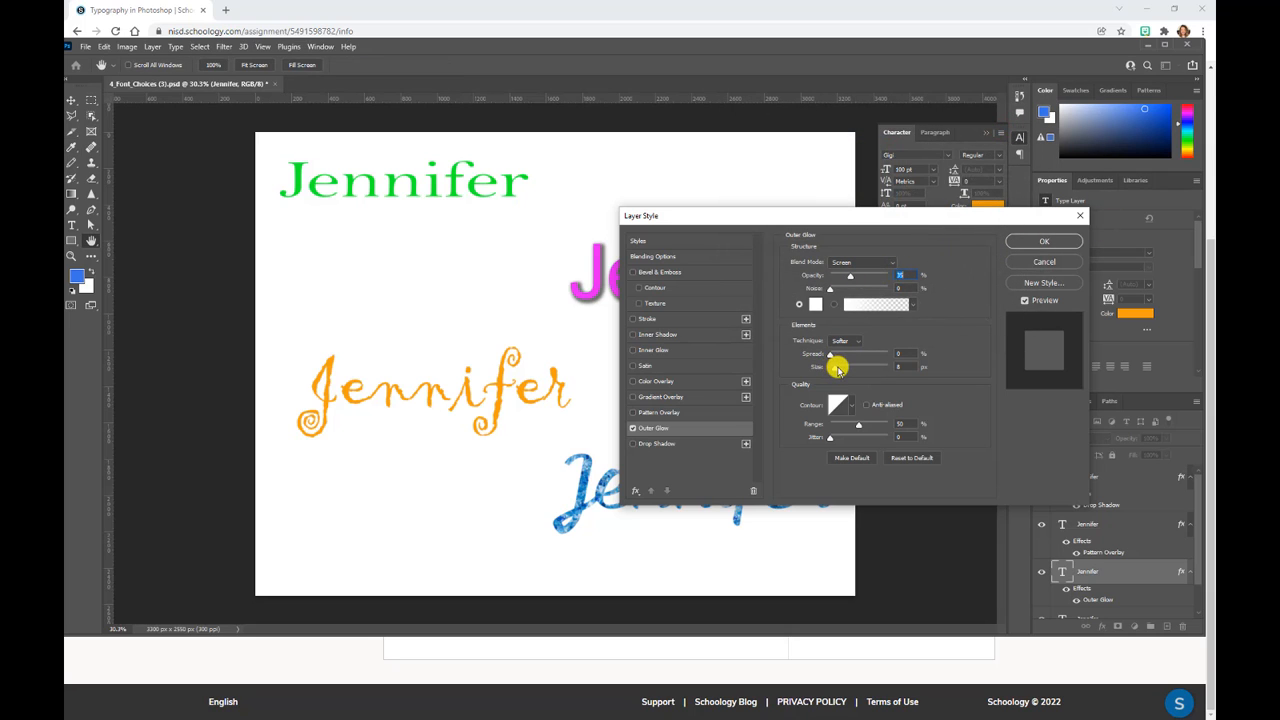
pyautogui.moveTo(838, 369); pyautogui.dragTo(877, 372)
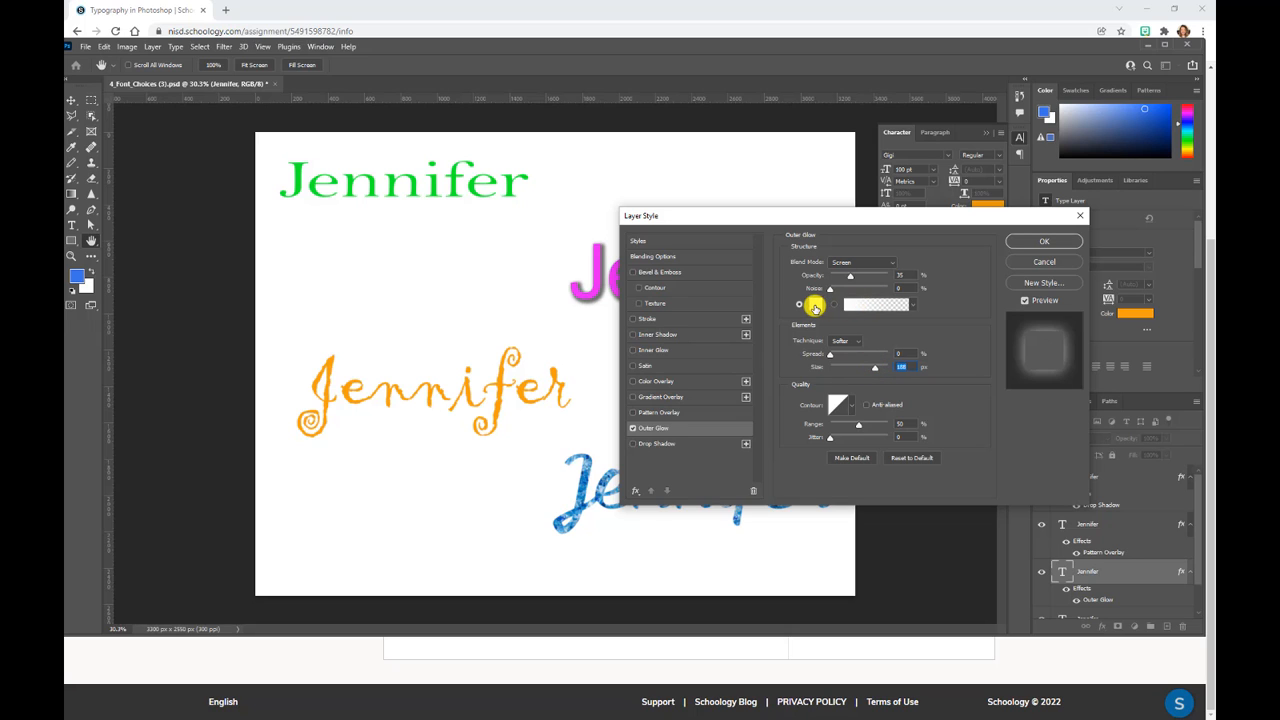
# Step: Change the orange text's outer glow blend mode to Normal
pyautogui.click(815, 306)
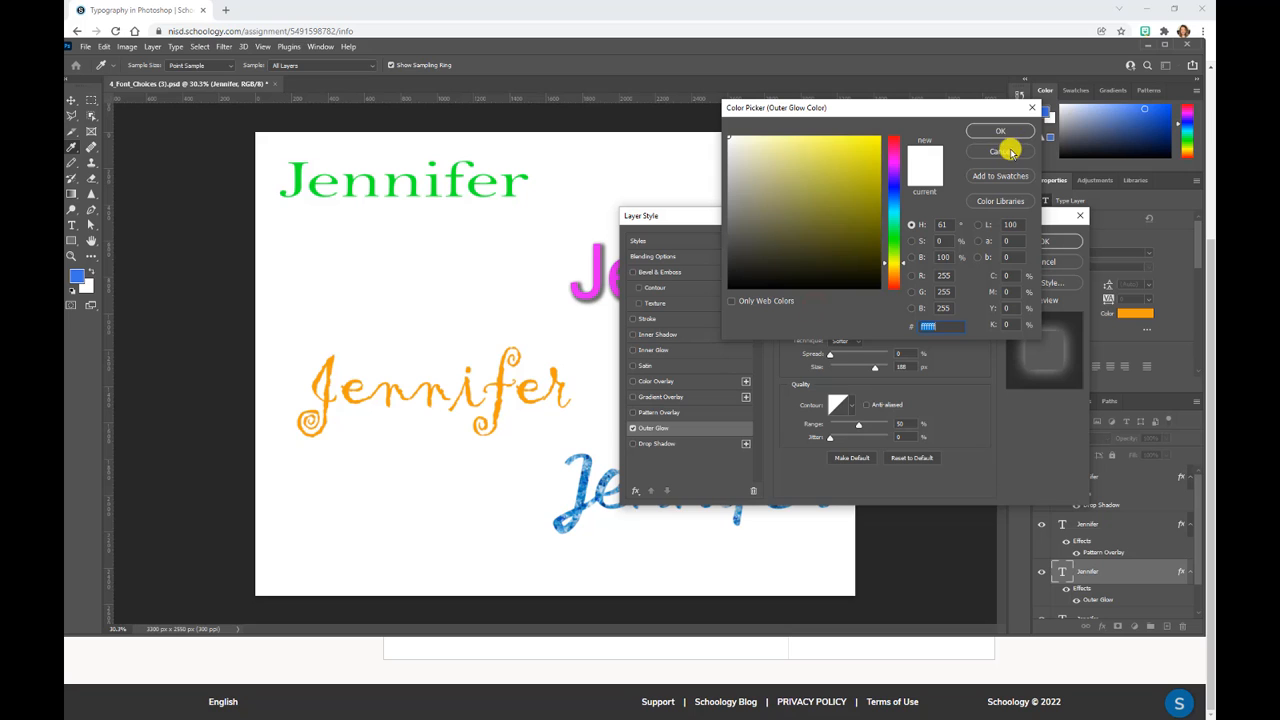
pyautogui.click(1000, 151)
pyautogui.click(863, 263)
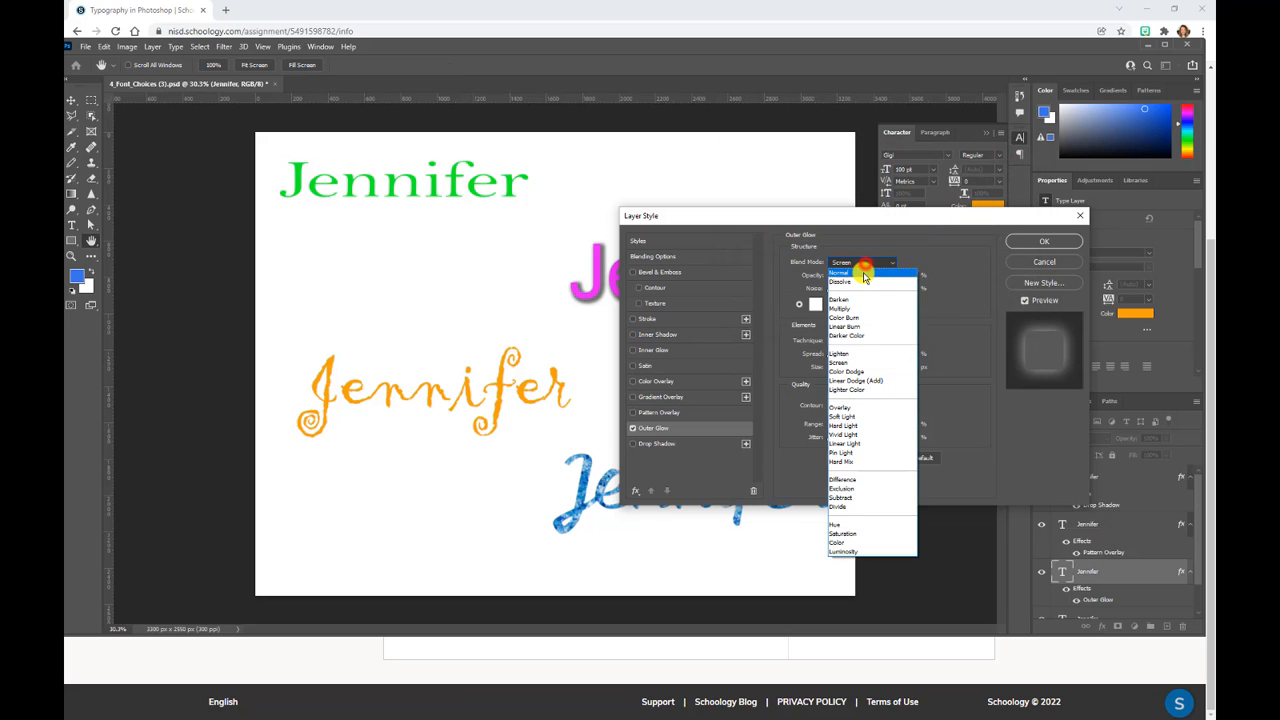
pyautogui.click(864, 274)
# Step: Give the orange text's outer glow a bright yellow color, set its spread to about 31% and apply the effect
pyautogui.click(815, 305)
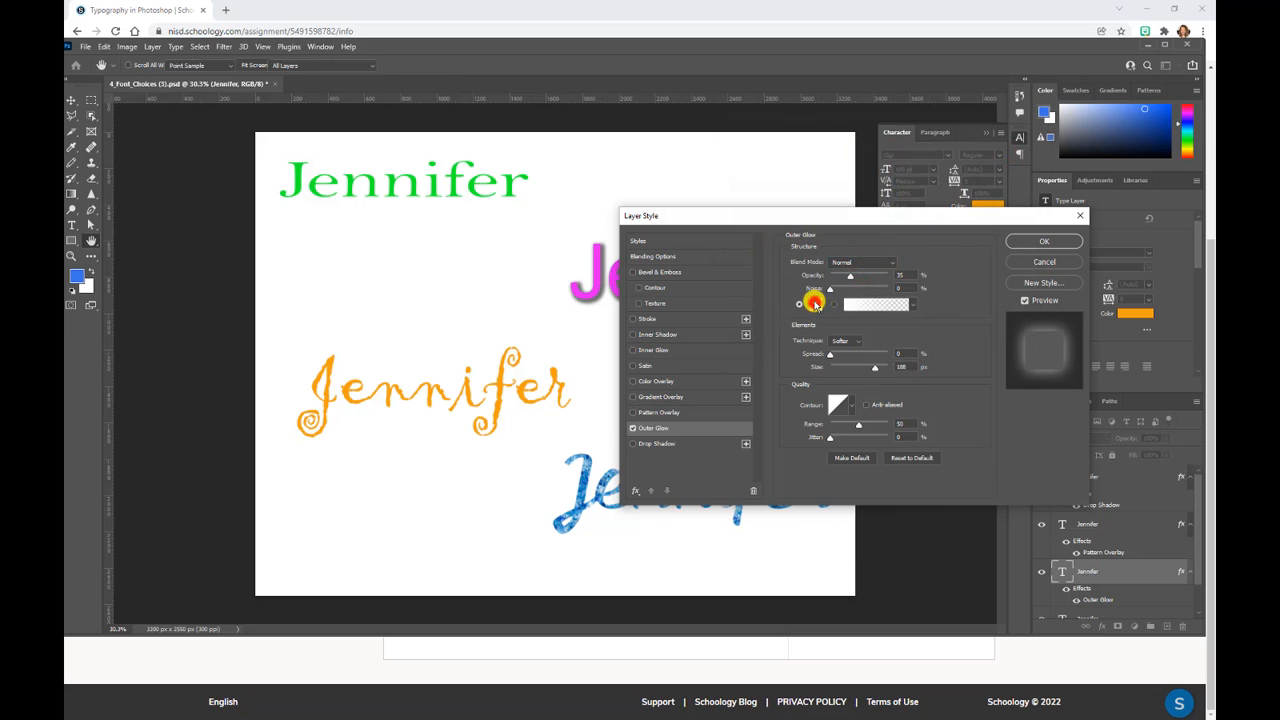
pyautogui.click(870, 147)
pyautogui.click(982, 132)
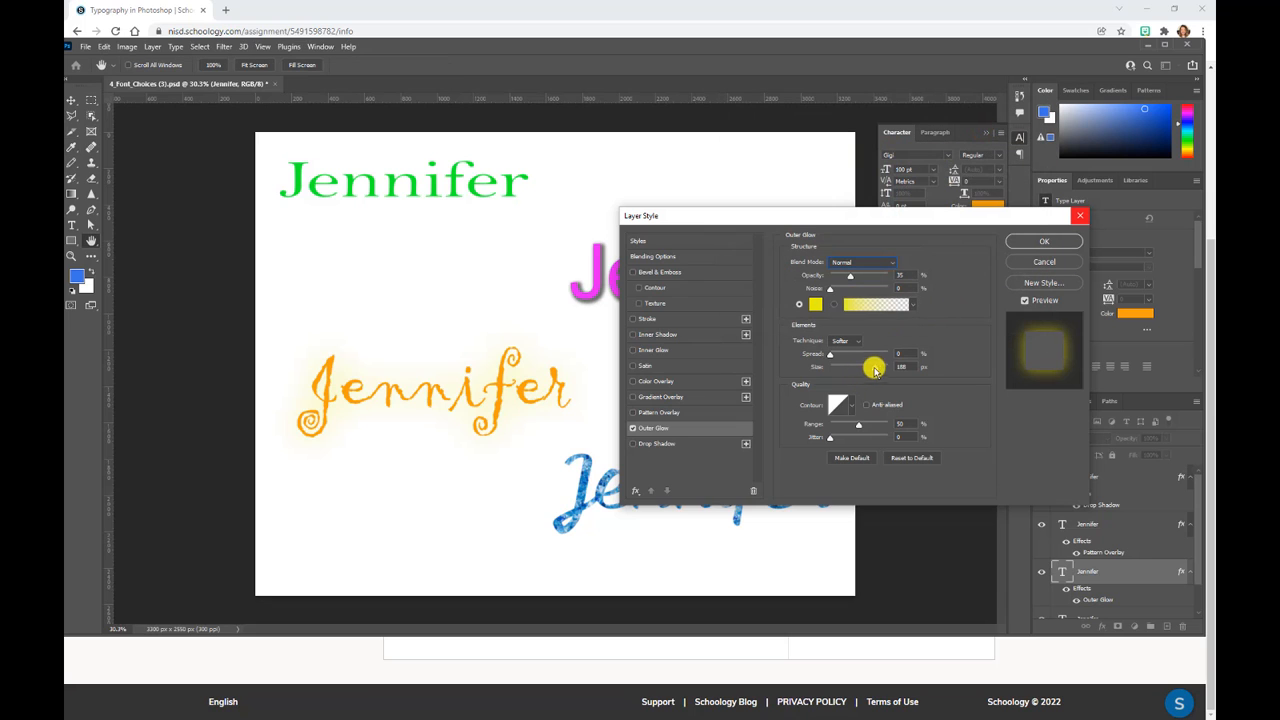
pyautogui.moveTo(830, 354); pyautogui.dragTo(850, 357)
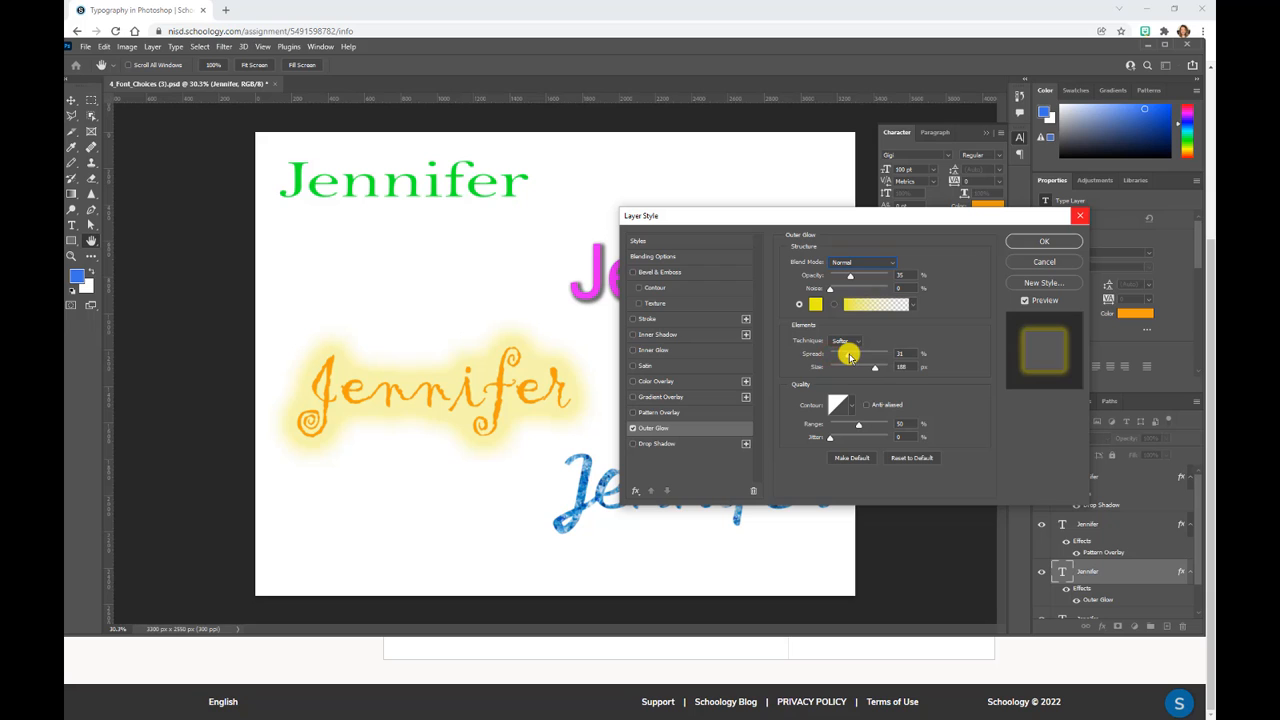
pyautogui.click(1041, 241)
# Step: Add a Stroke effect to the green name text layer and set the stroke color to blue-violet 5547e4
pyautogui.scroll(-1, 1103, 534)
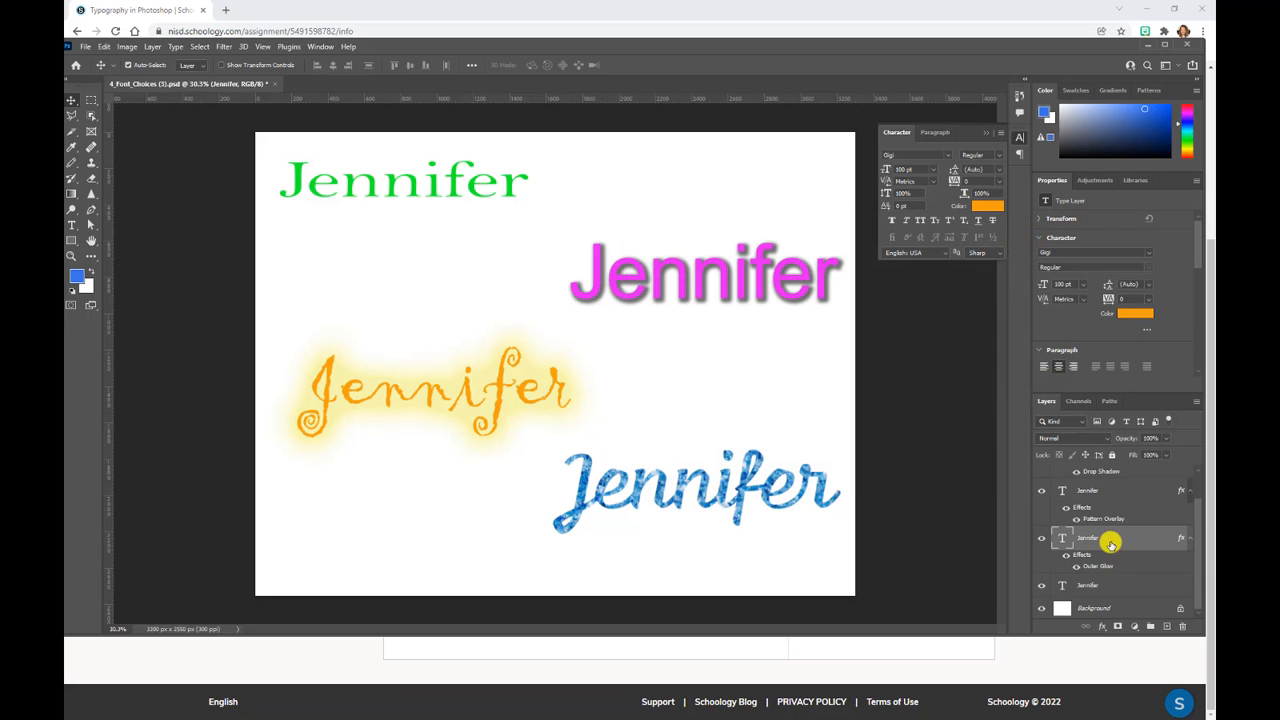
pyautogui.click(1093, 582)
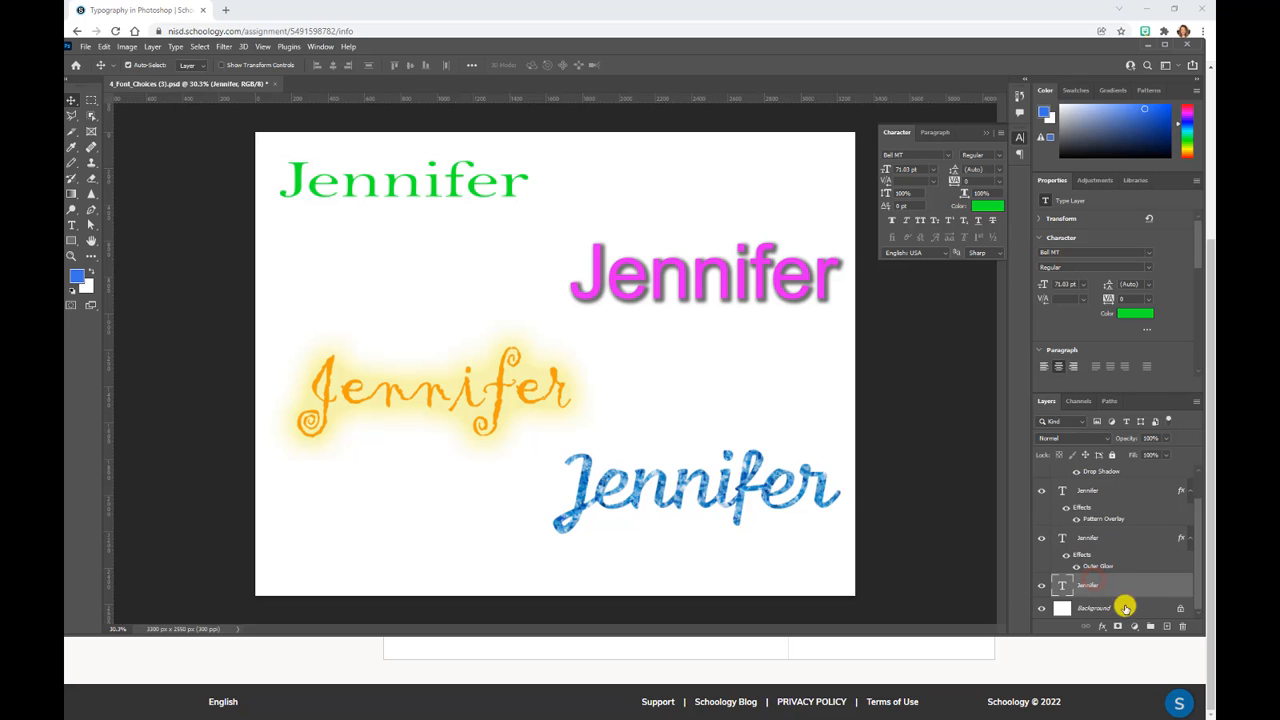
pyautogui.click(1099, 629)
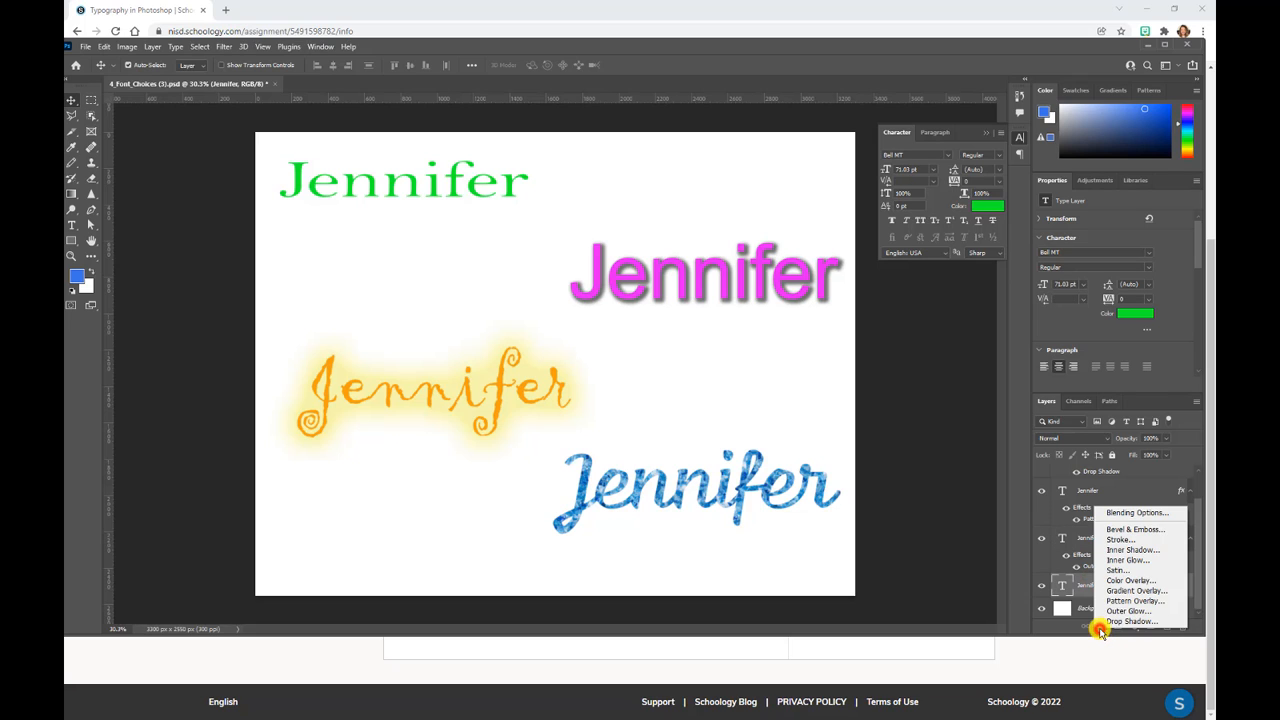
pyautogui.click(1149, 539)
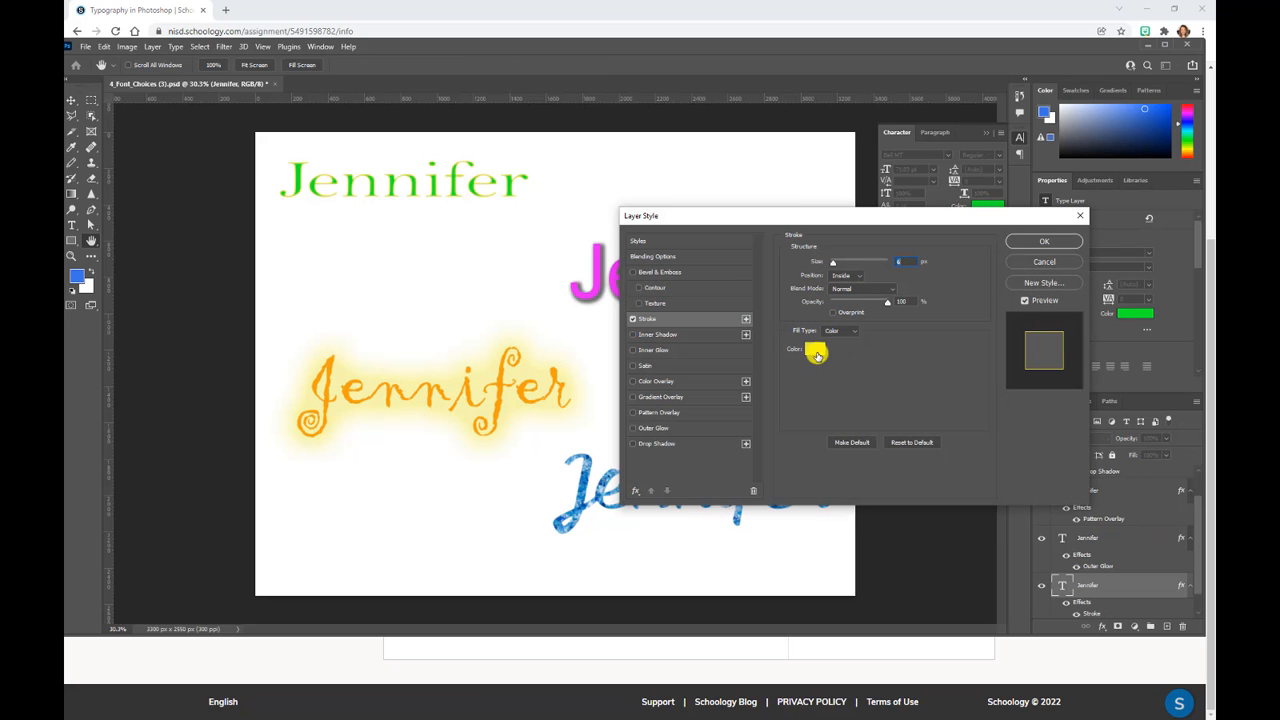
pyautogui.click(815, 349)
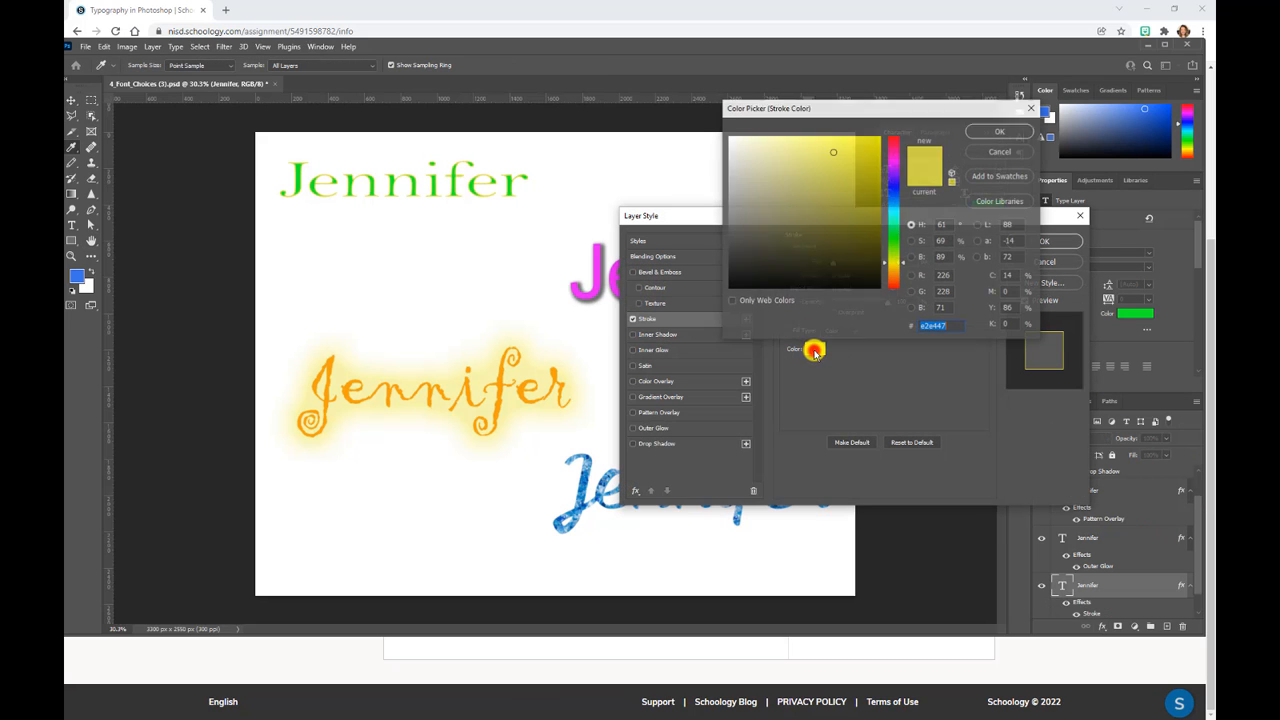
pyautogui.click(894, 184)
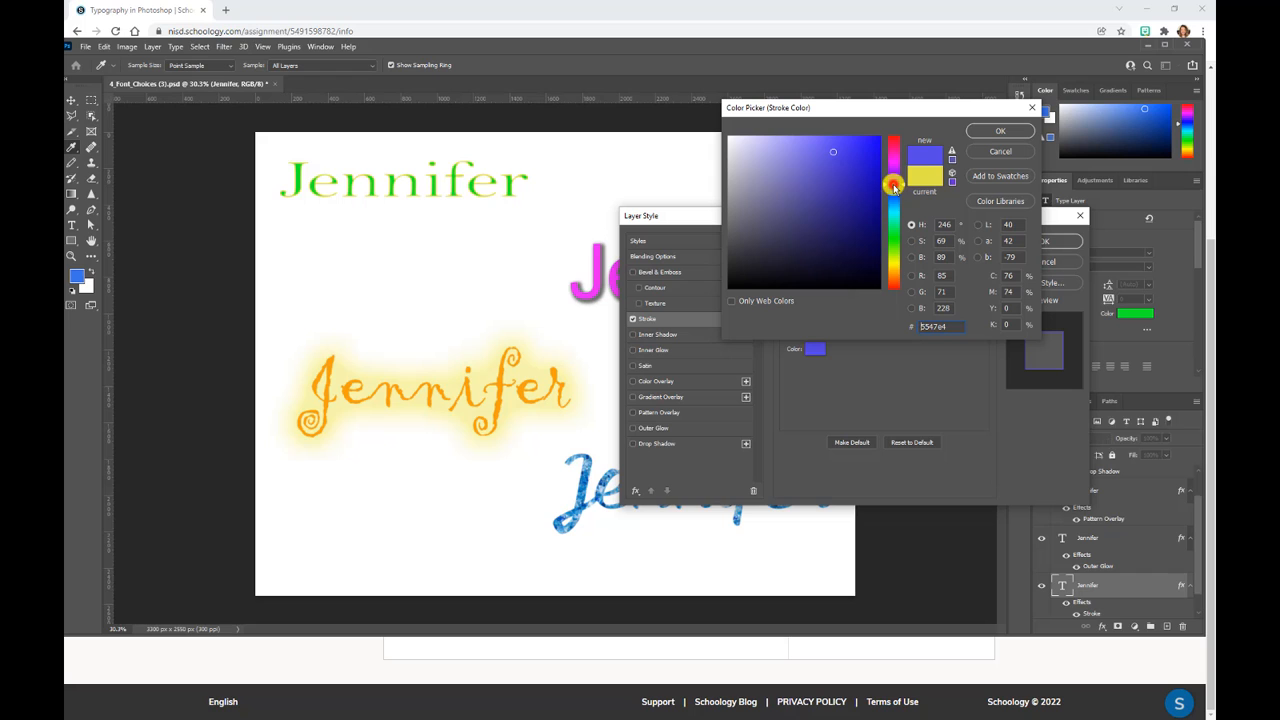
pyautogui.click(1000, 131)
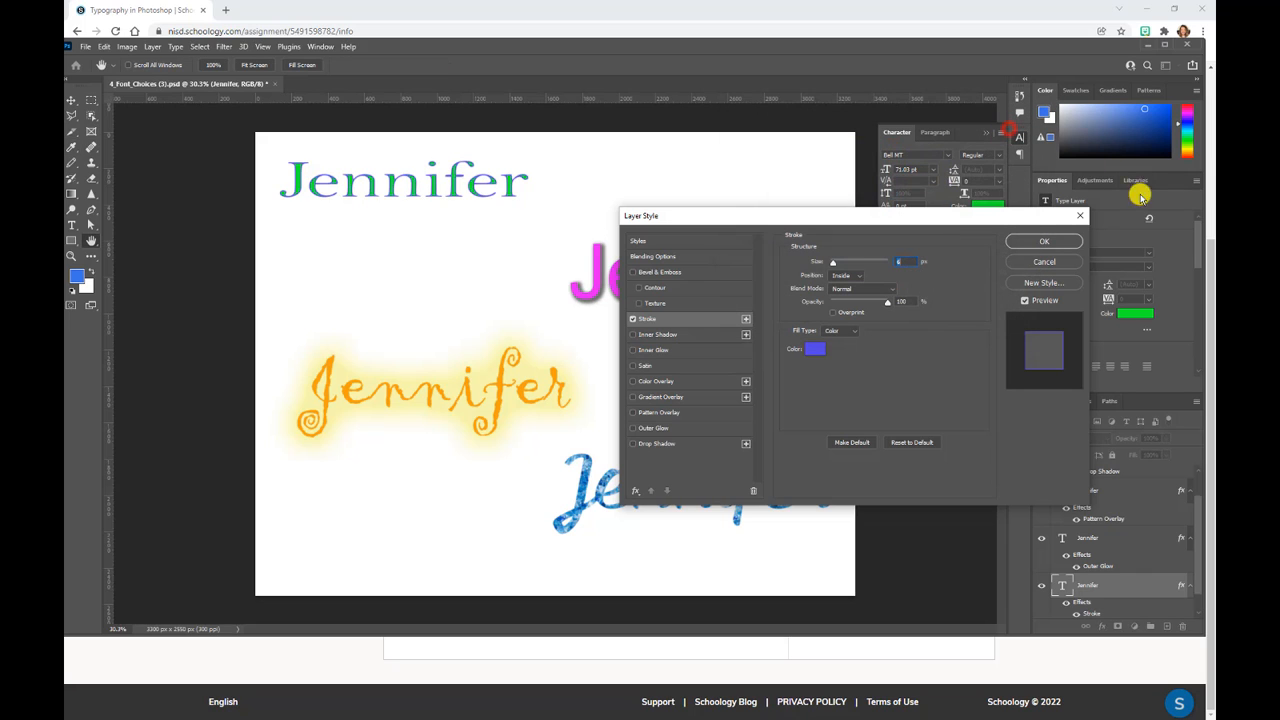
# Step: Set the green text's stroke position to Outside and apply the effect
pyautogui.click(847, 275)
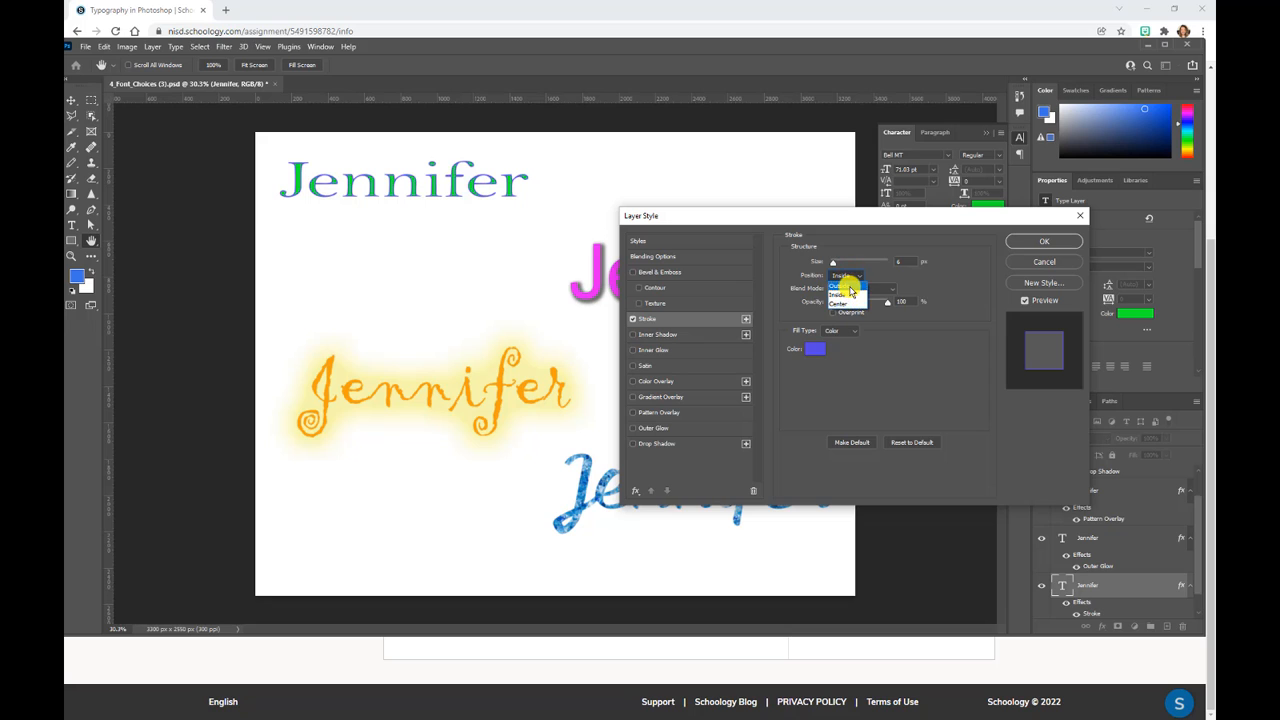
pyautogui.click(847, 287)
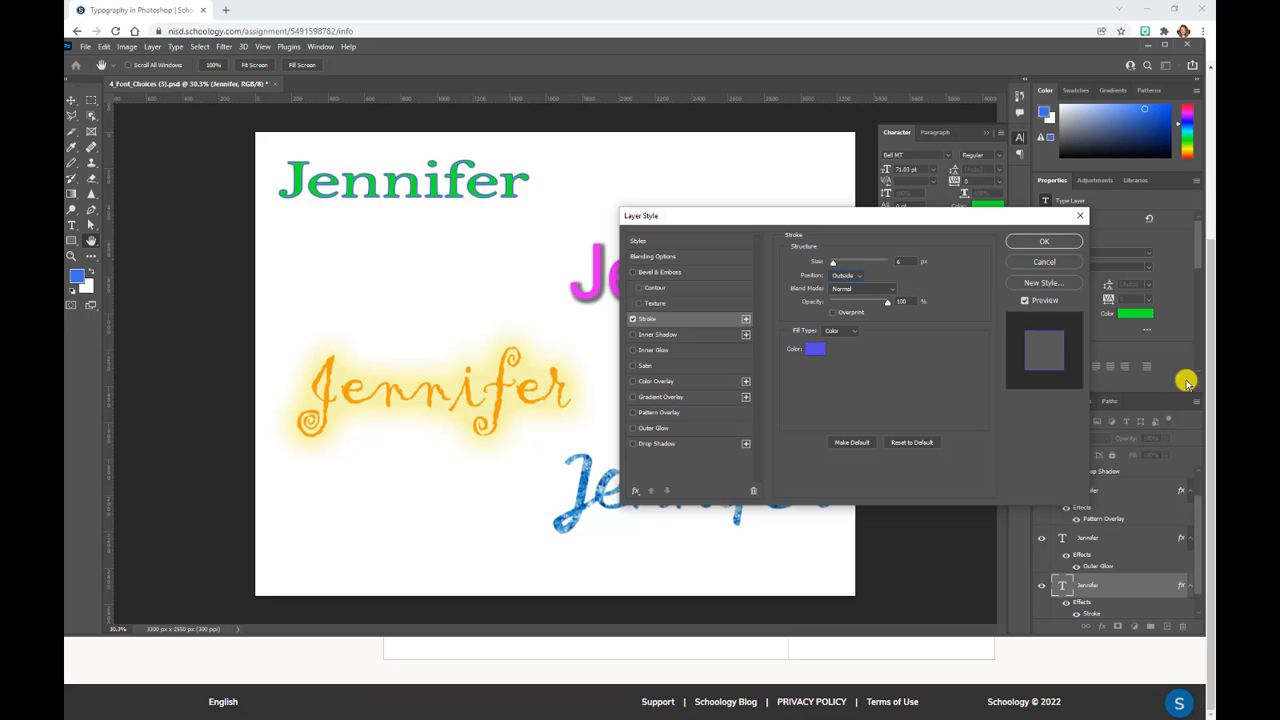
pyautogui.click(1040, 241)
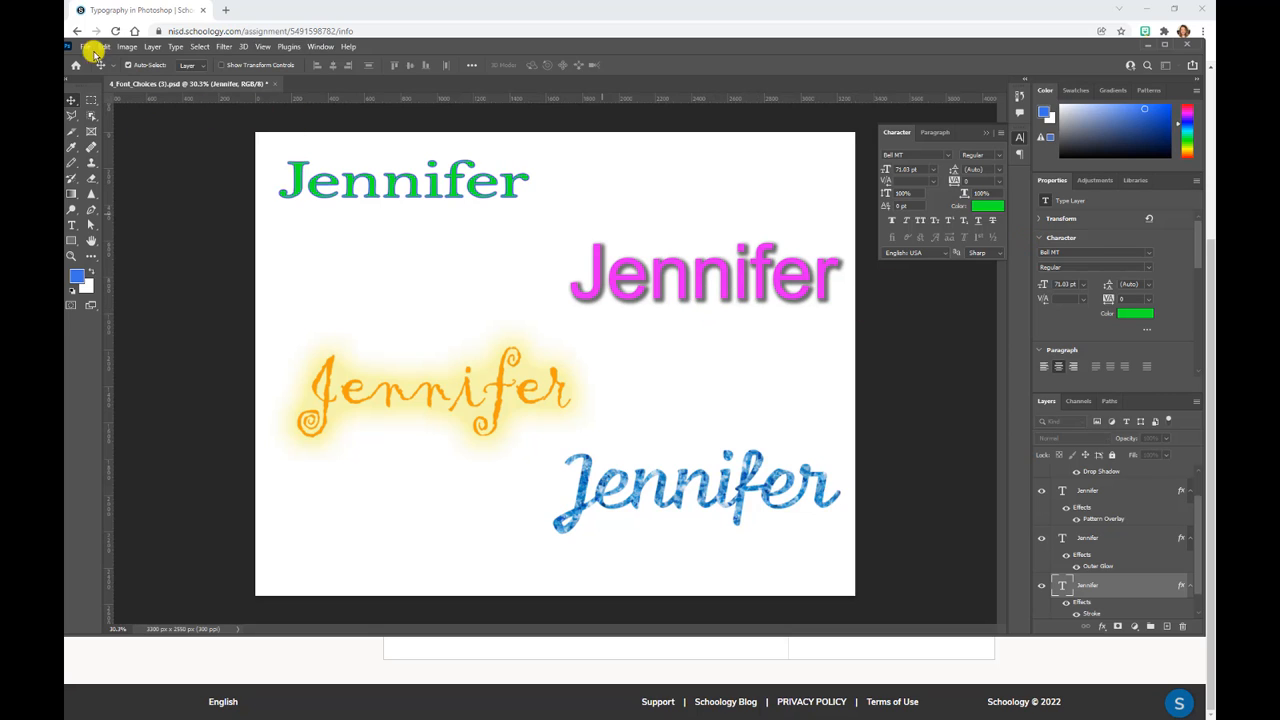
# Step: Hide the floating character settings, move the magenta, orange and blue name texts slightly upward, and deselect them
pyautogui.click(1020, 137)
pyautogui.click(71, 100)
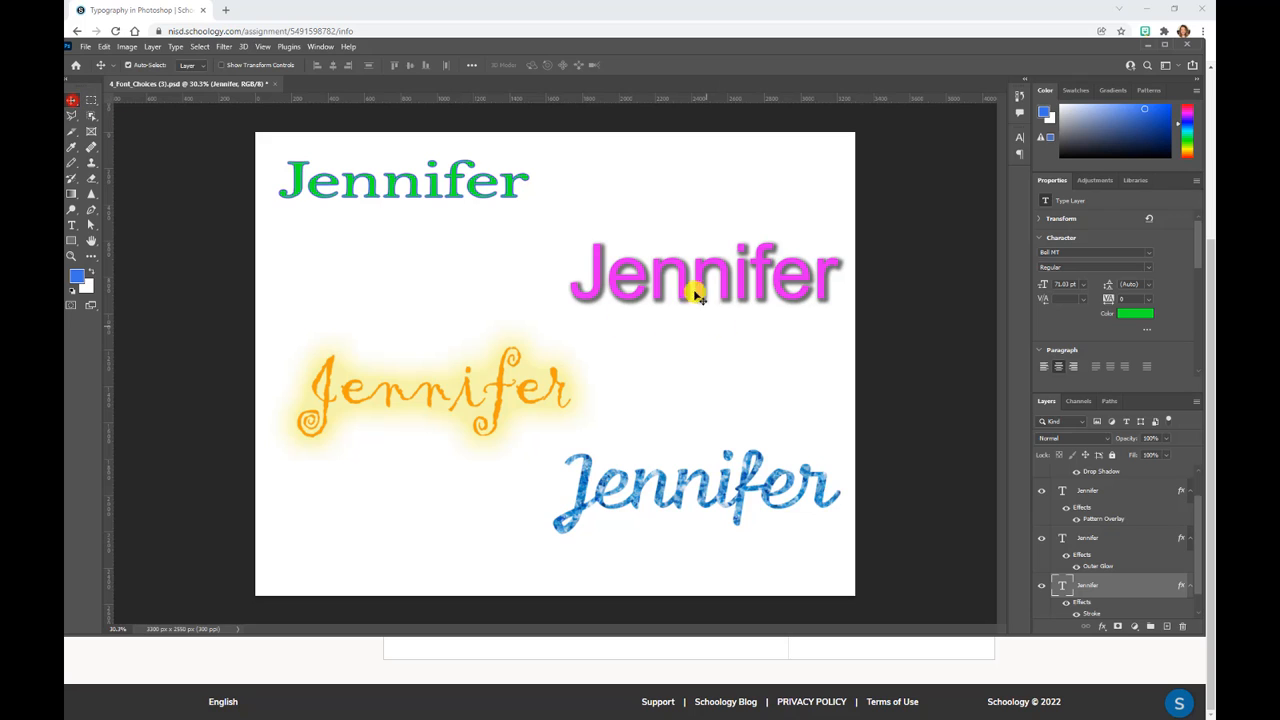
pyautogui.moveTo(672, 279); pyautogui.dragTo(673, 263)
pyautogui.moveTo(489, 402); pyautogui.dragTo(496, 386)
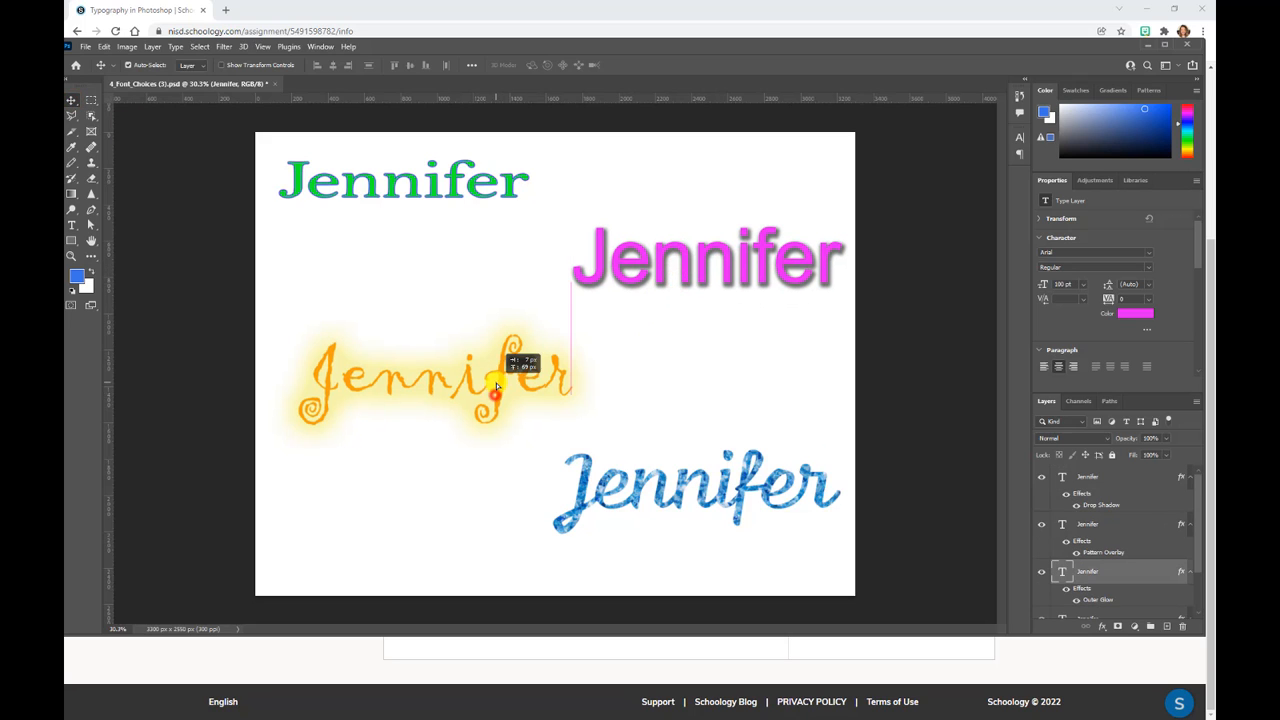
pyautogui.moveTo(674, 487); pyautogui.dragTo(673, 479)
pyautogui.click(686, 371)
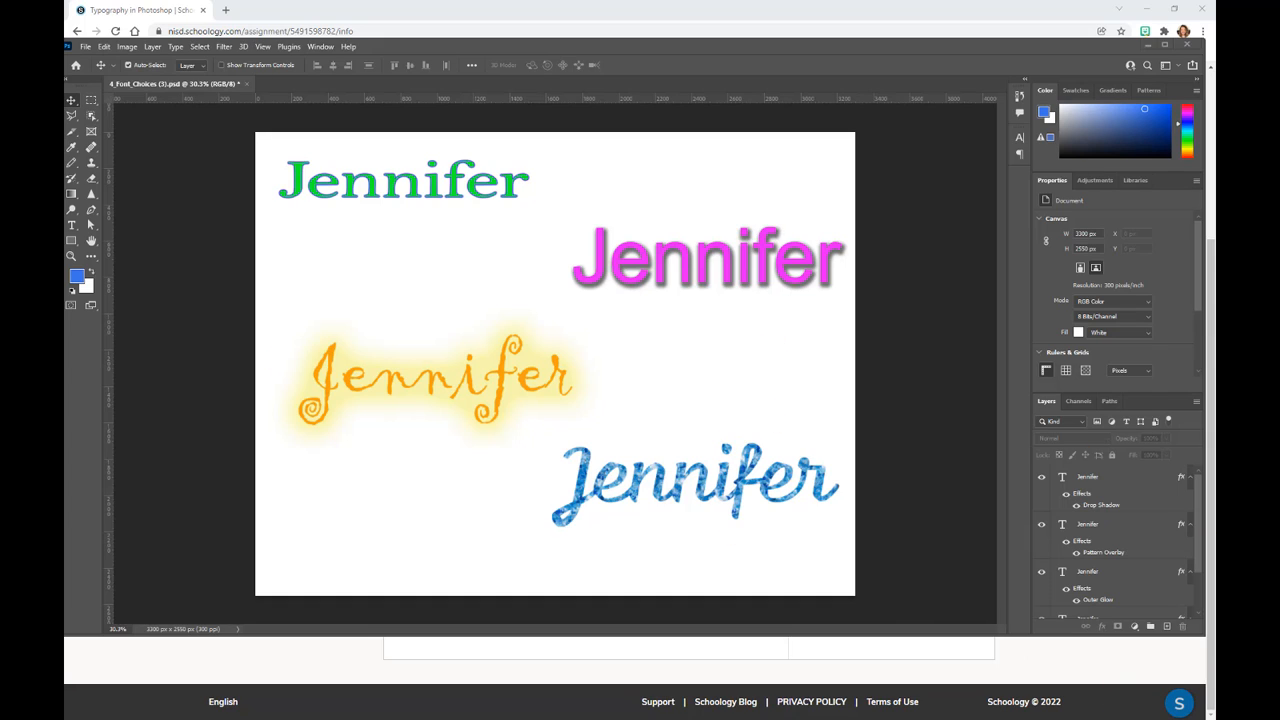
# Step: Examine the drives and folders available for saving the document as a PSD, and leave without saving
pyautogui.click(86, 46)
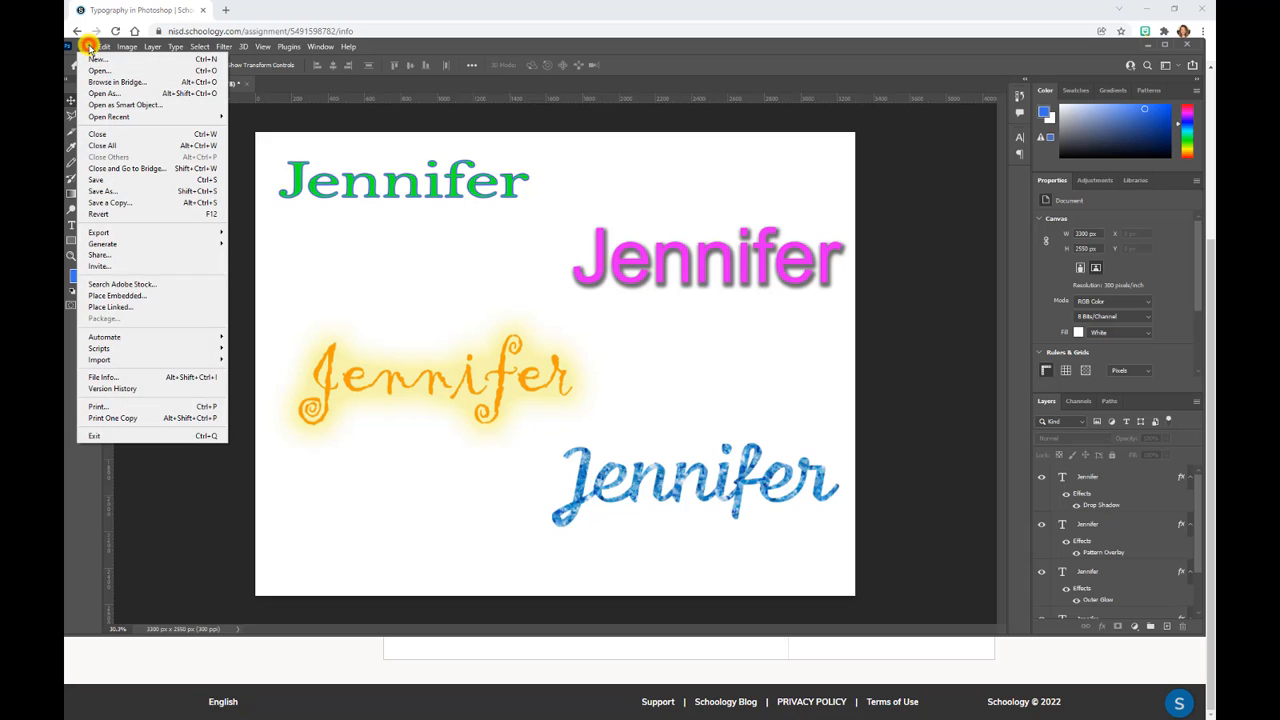
pyautogui.click(119, 191)
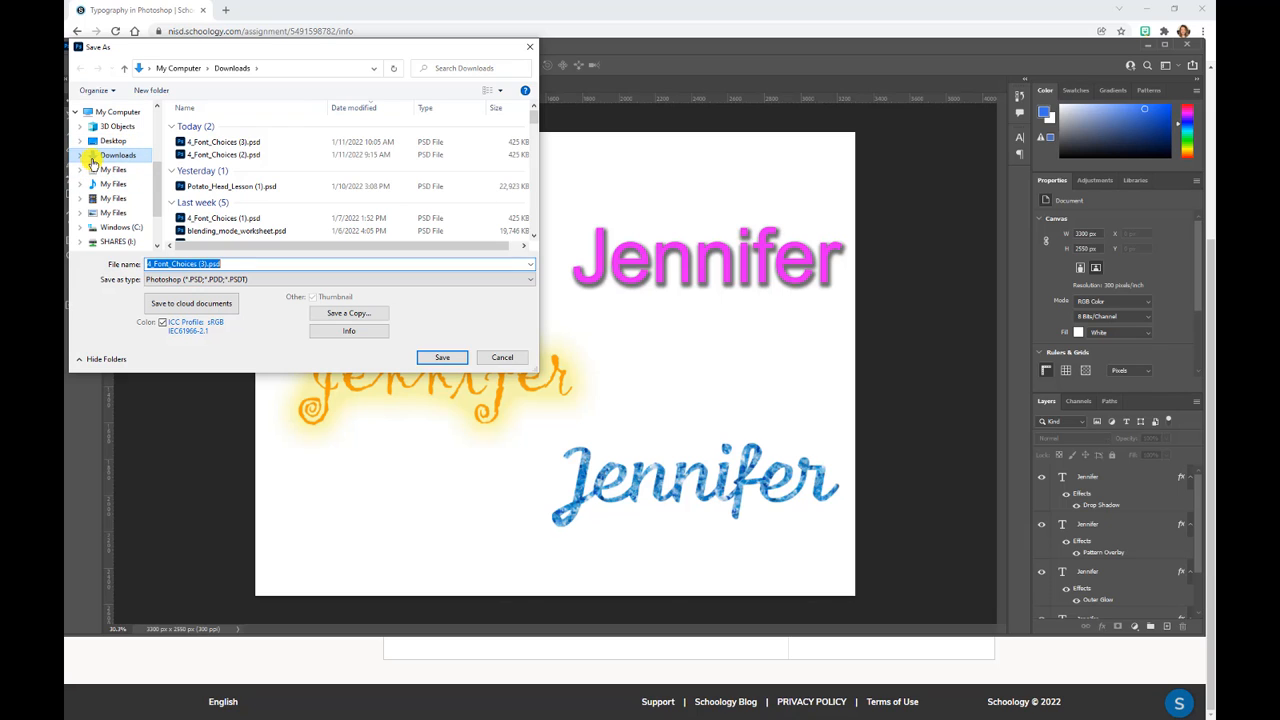
pyautogui.scroll(5, 100, 160)
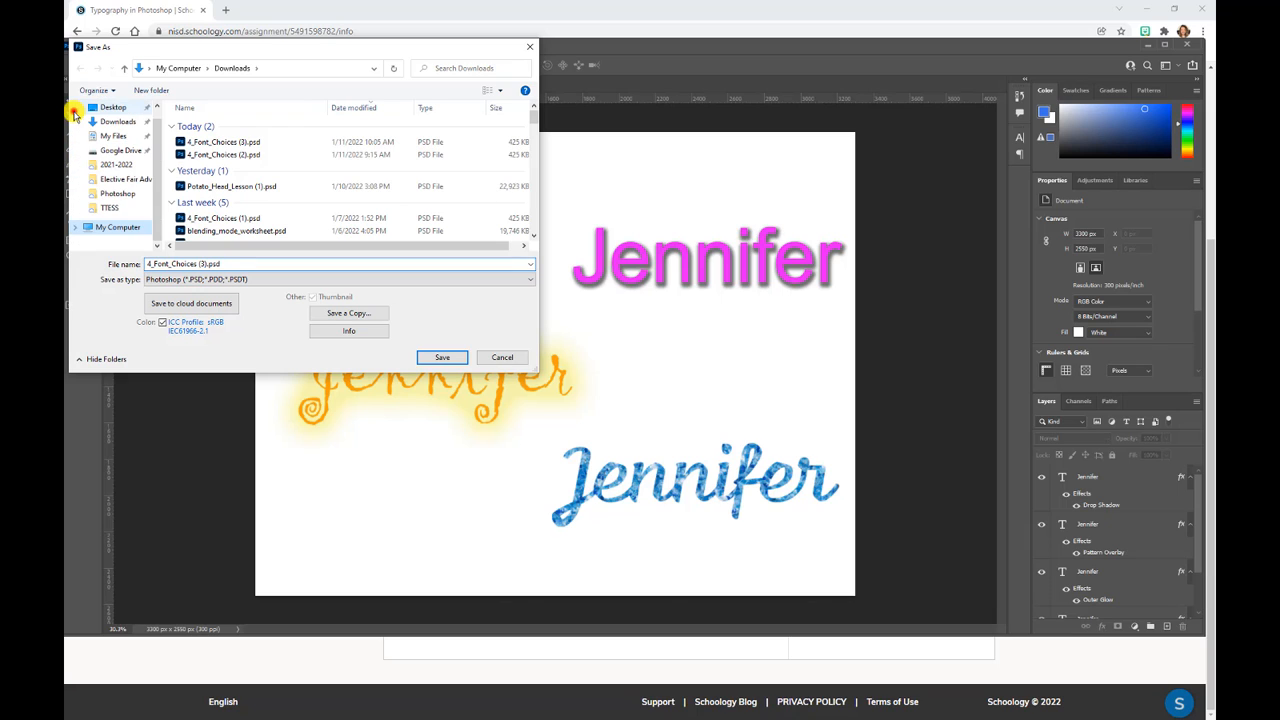
pyautogui.click(75, 229)
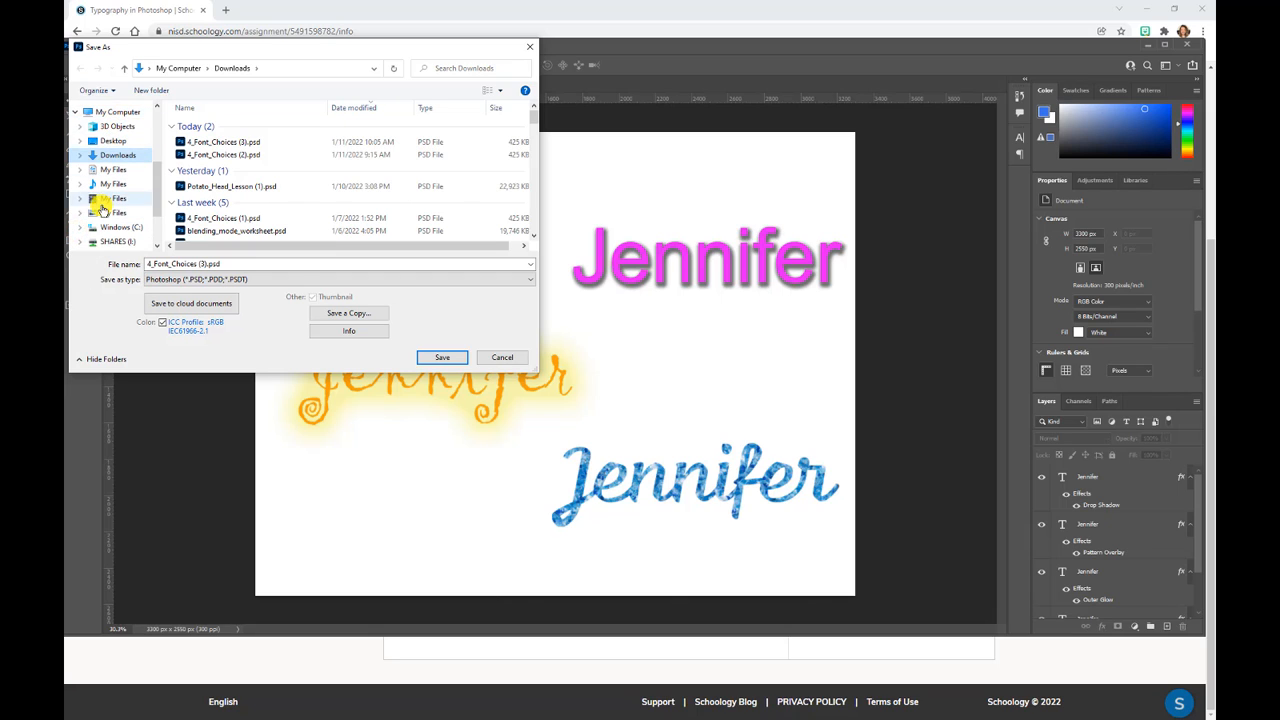
pyautogui.scroll(-1, 102, 207)
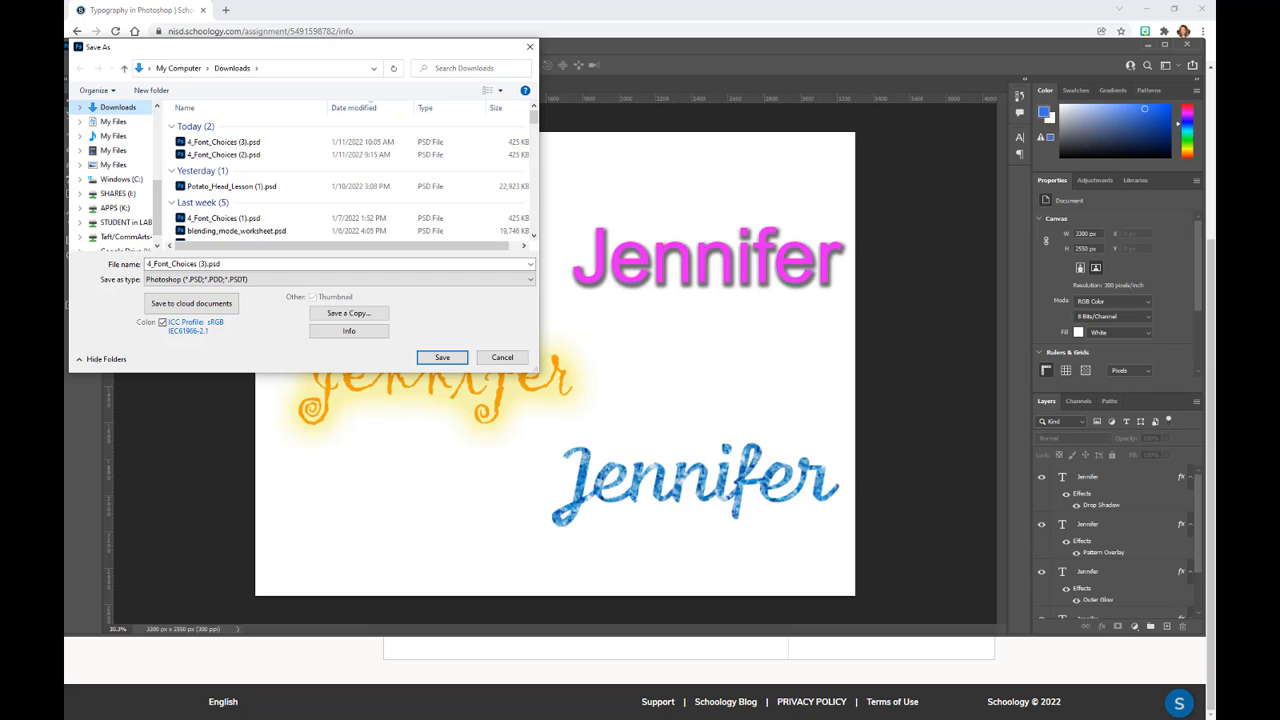
pyautogui.scroll(-1, 100, 205)
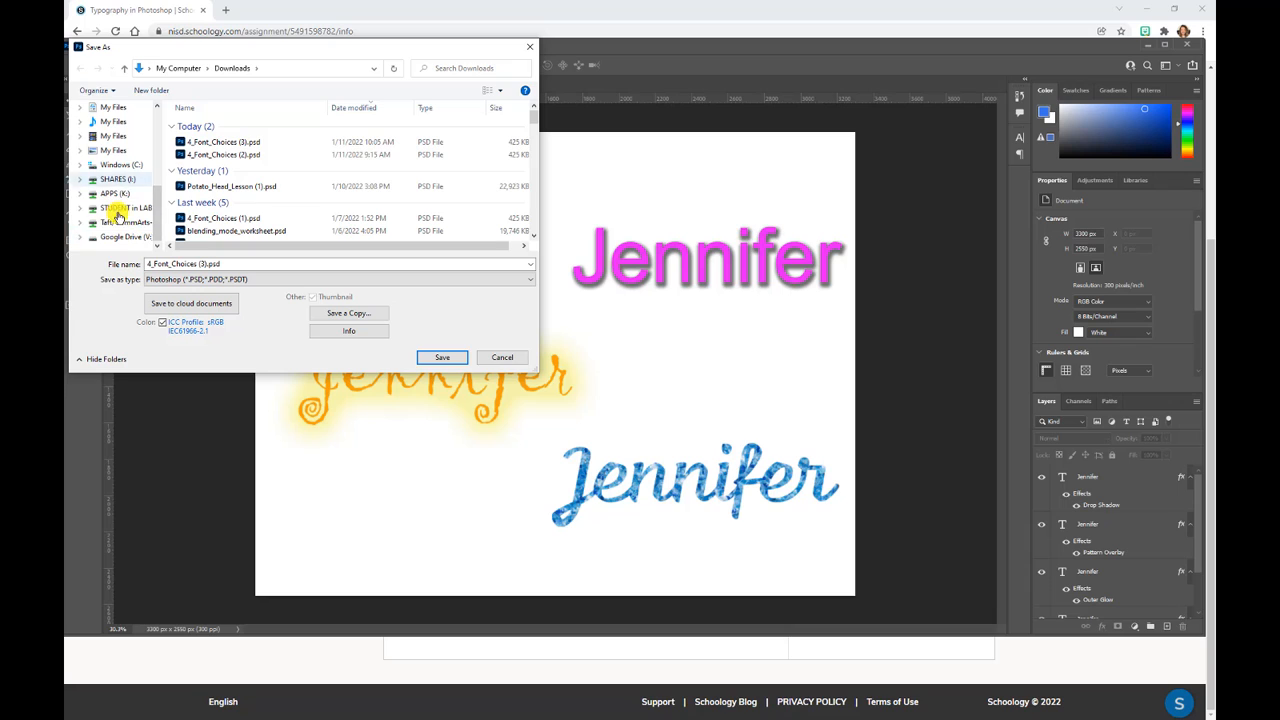
pyautogui.scroll(5, 117, 215)
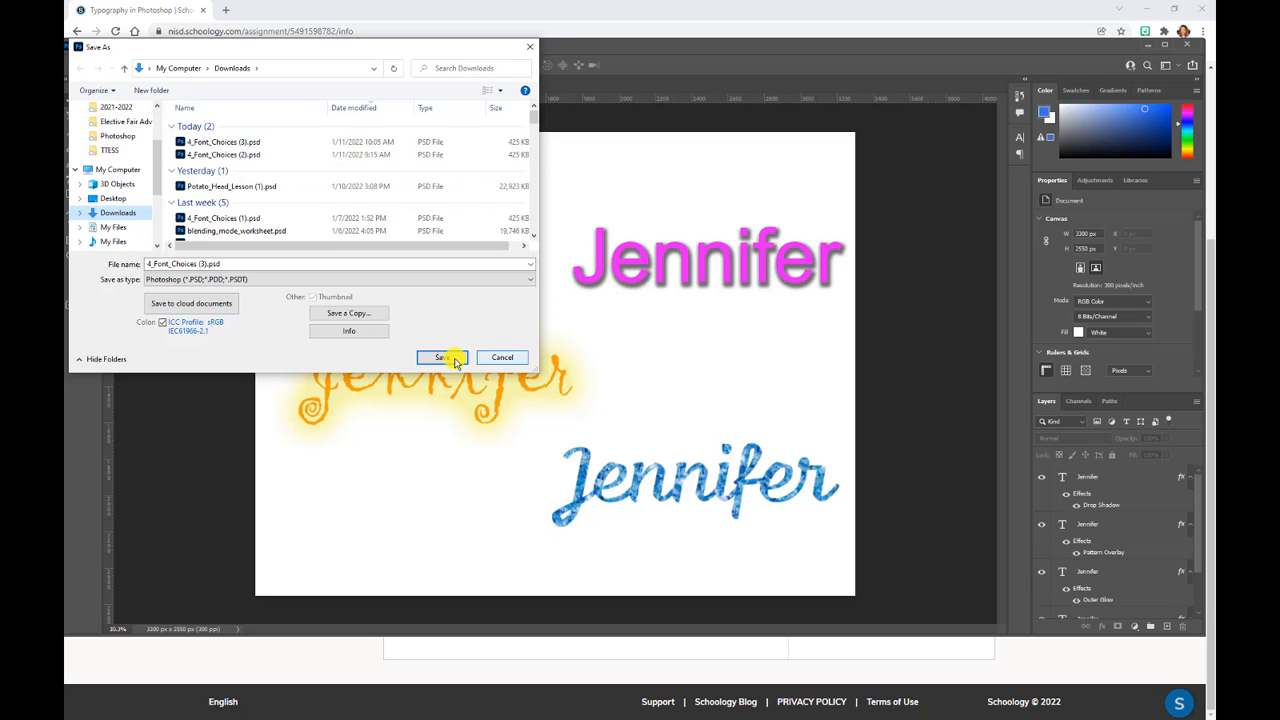
pyautogui.click(496, 359)
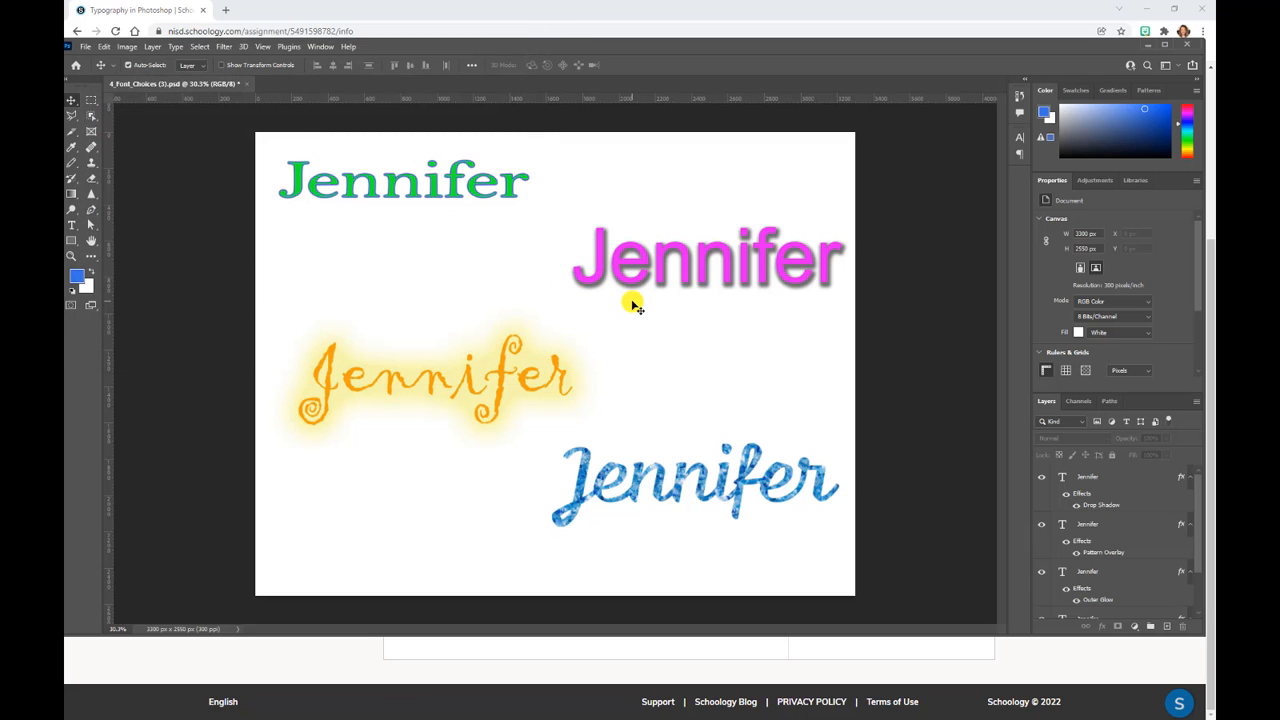